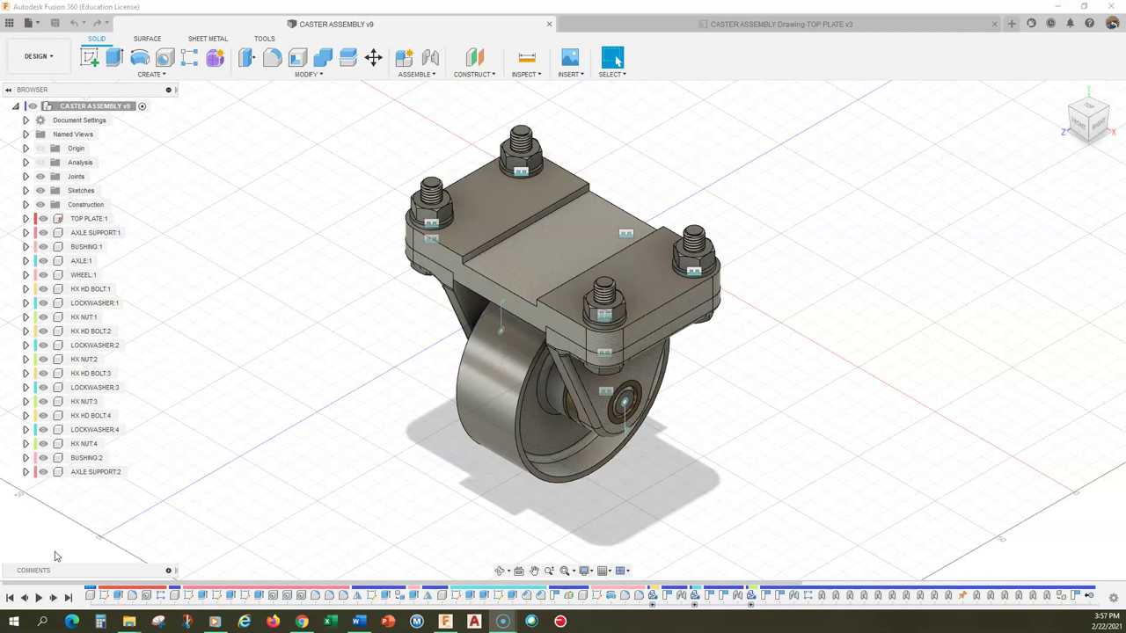
Review the existing top plate drawing and look at the caster assembly from different directions, including the front.
click(683, 28)
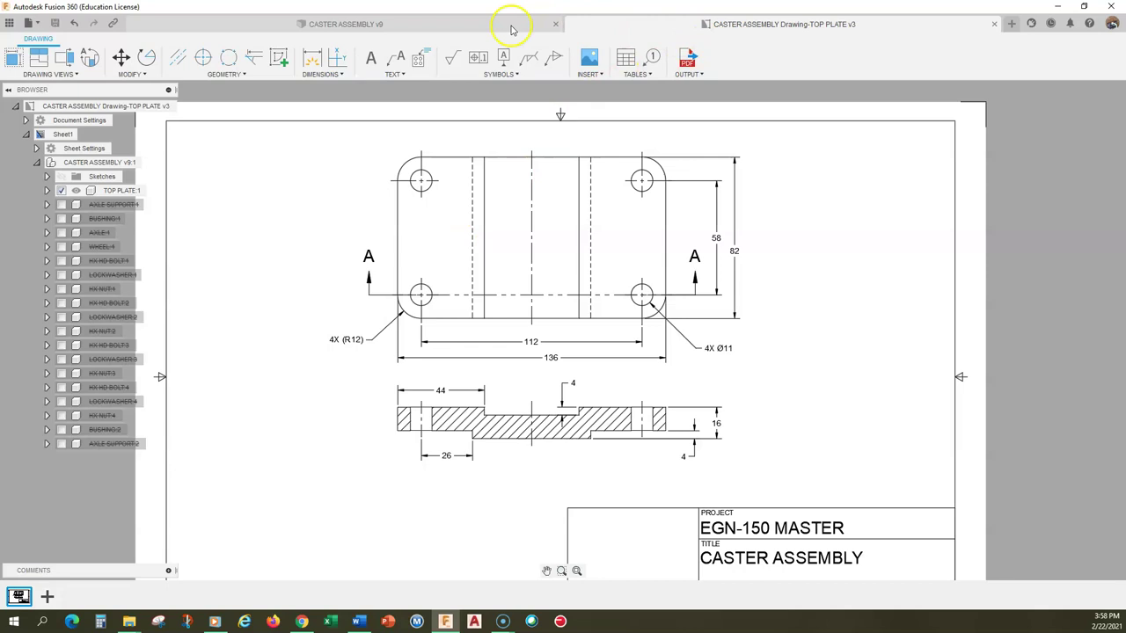
click(452, 26)
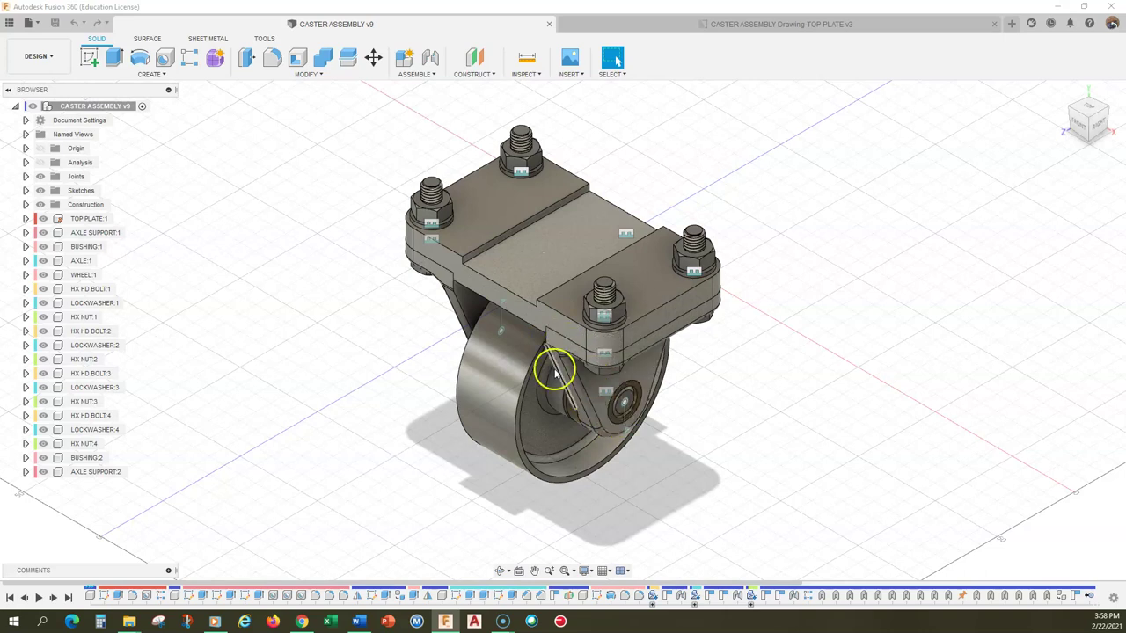
shift+middle_drag(803, 304, 815, 301)
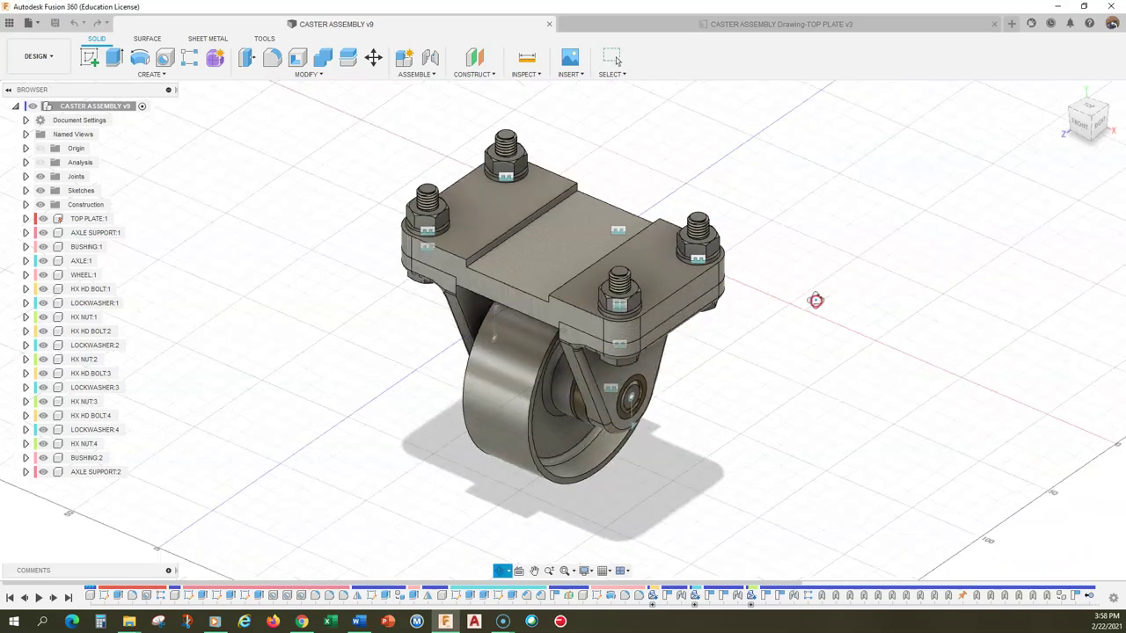
click(1080, 125)
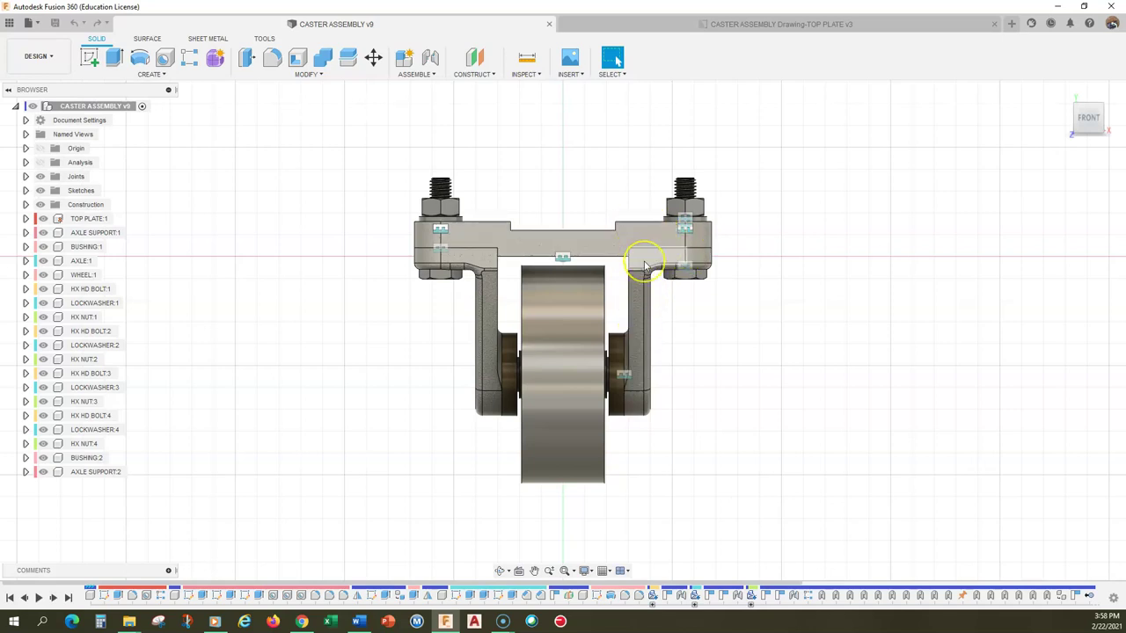
click(1061, 92)
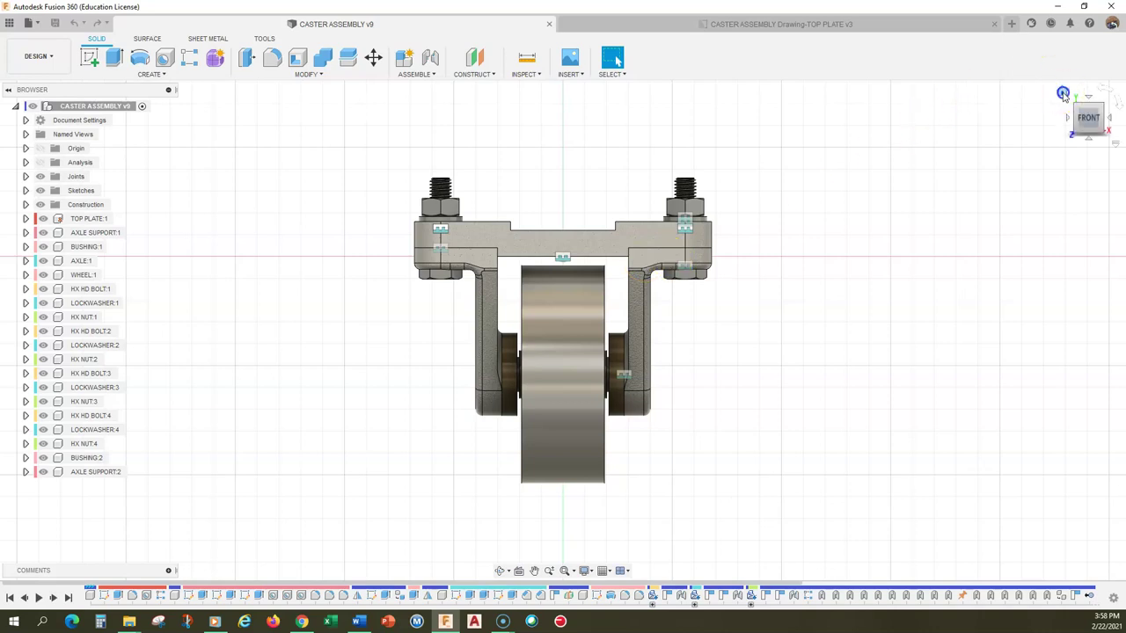
Start a new drawing from the design with its contents limited to the near axle support component.
click(52, 61)
mouse_move(52, 208)
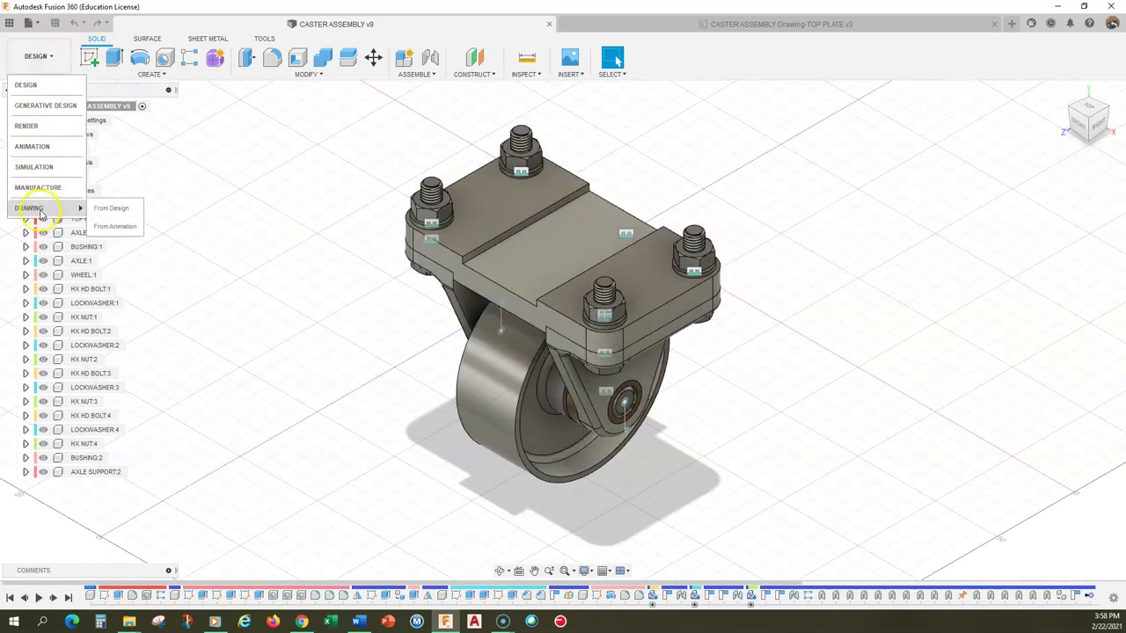
click(109, 211)
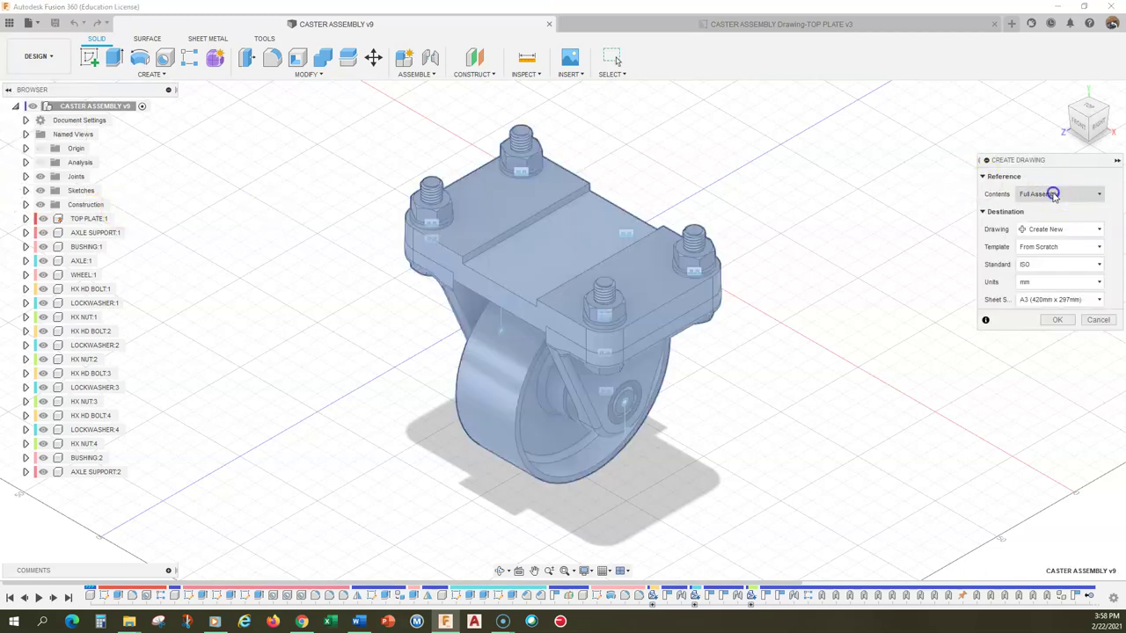
click(1053, 194)
click(1031, 235)
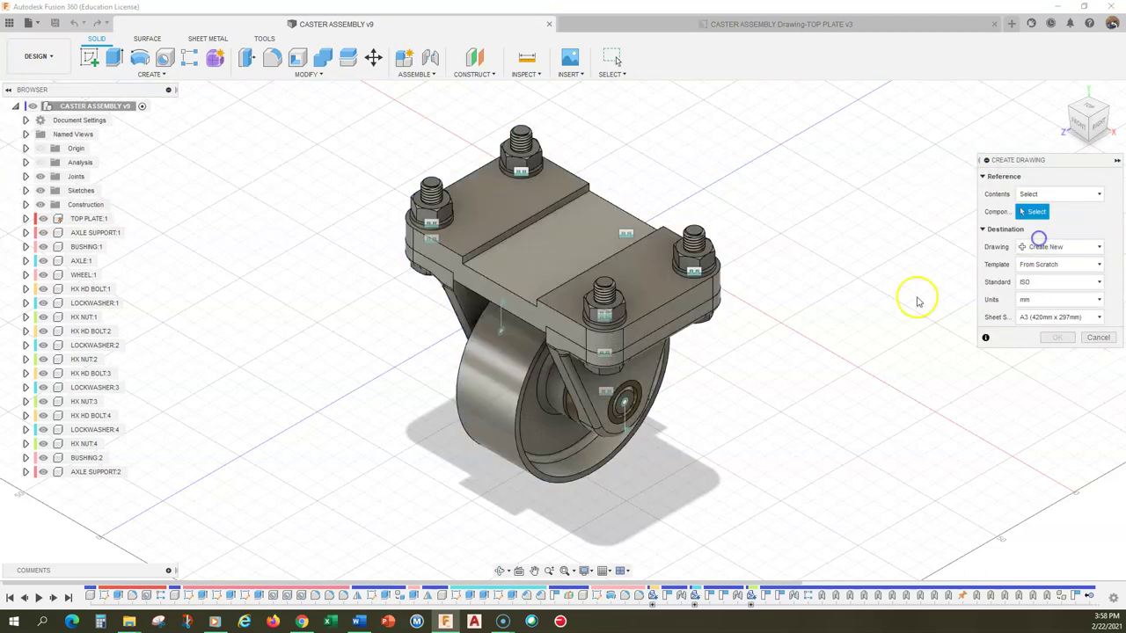
click(646, 387)
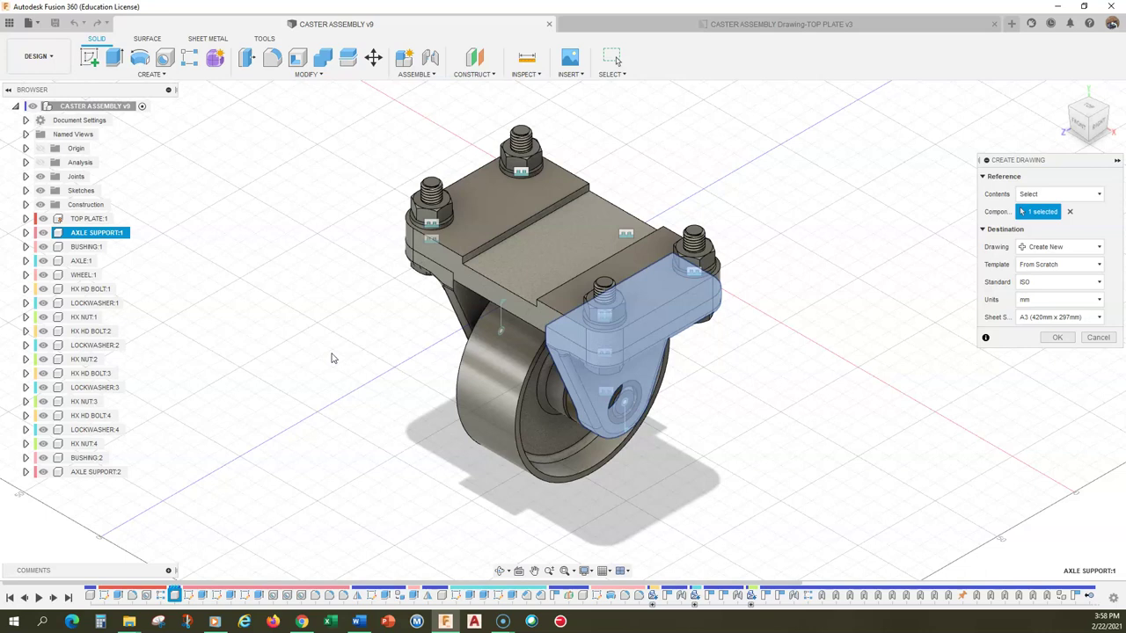
click(606, 244)
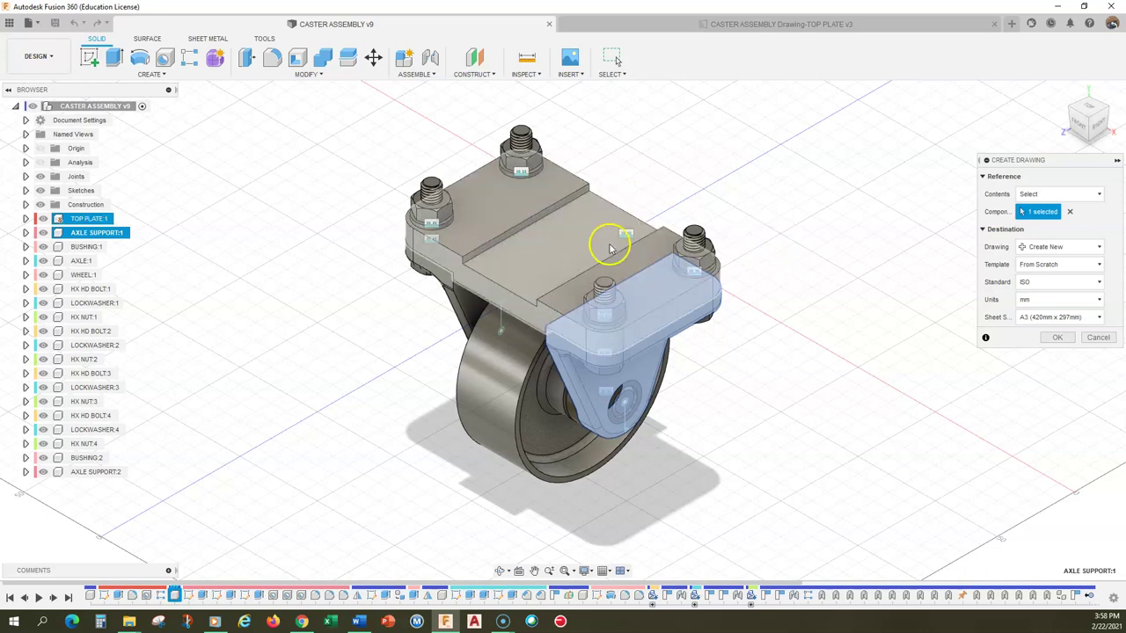
click(502, 184)
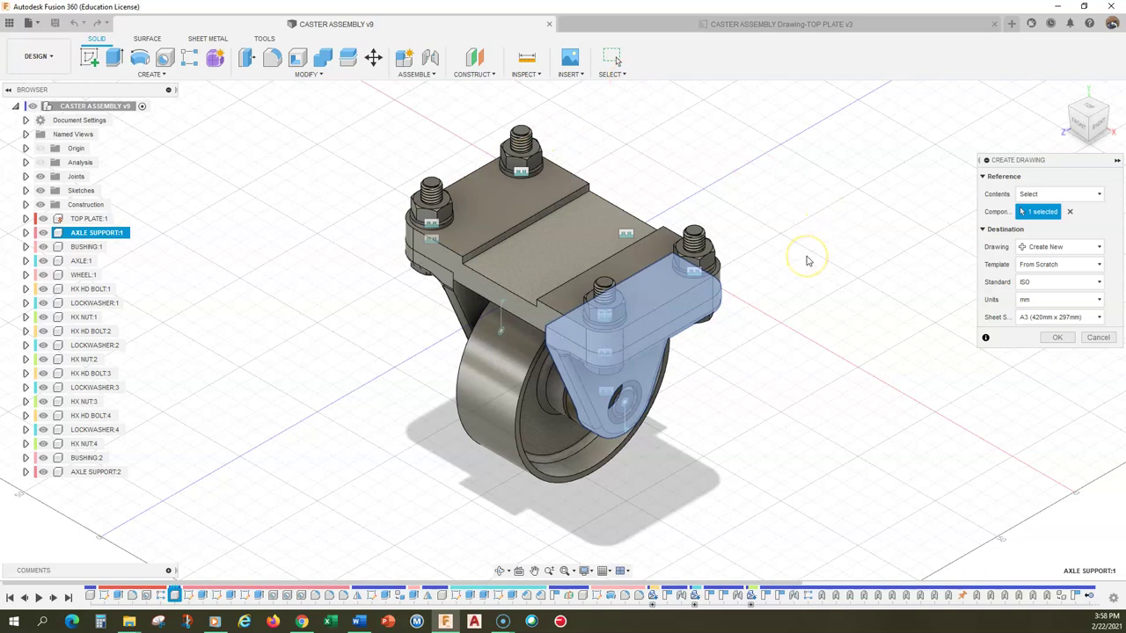
Set the drawing standard to ASME and create the drawing.
click(1056, 281)
click(1042, 299)
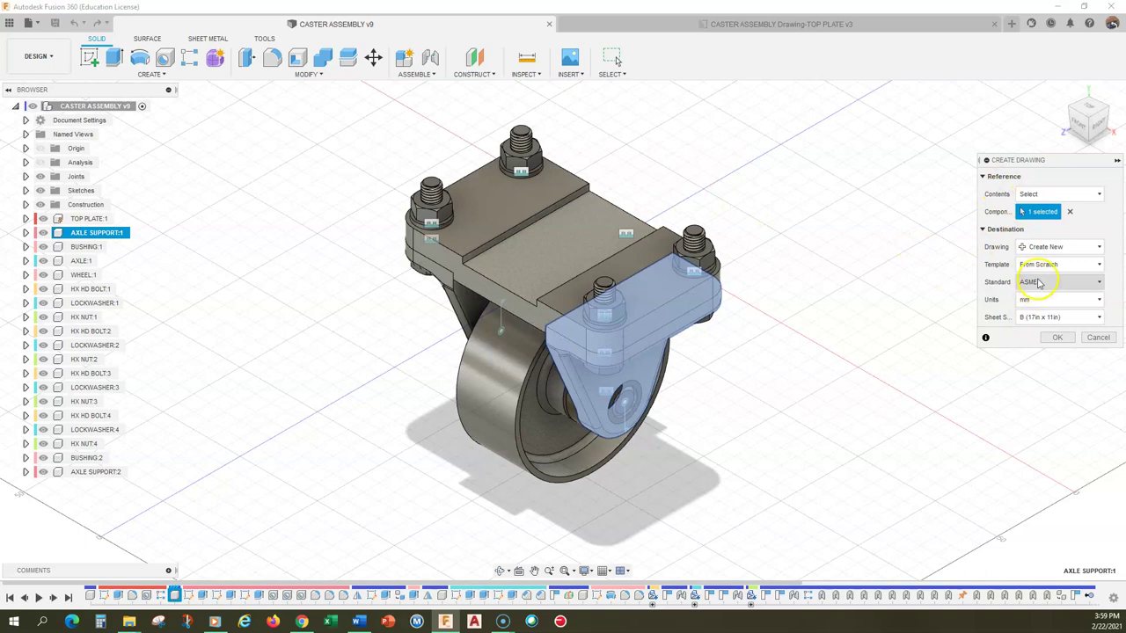
click(1057, 336)
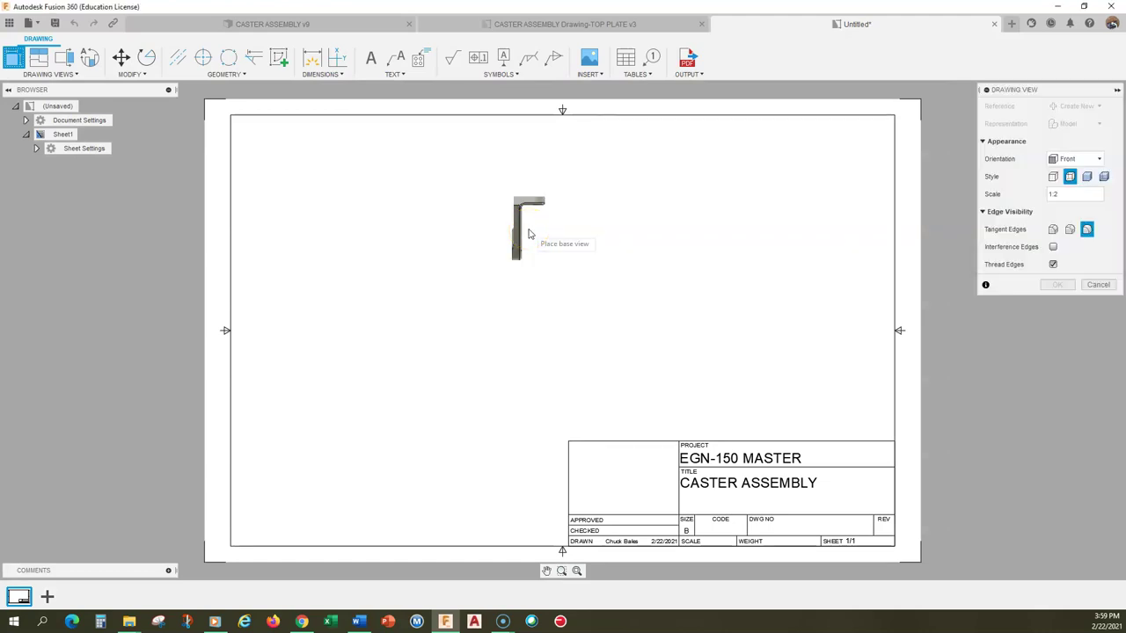
Place the axle support's front base view left of the sheet's centre at a scale of 1:1.
click(492, 266)
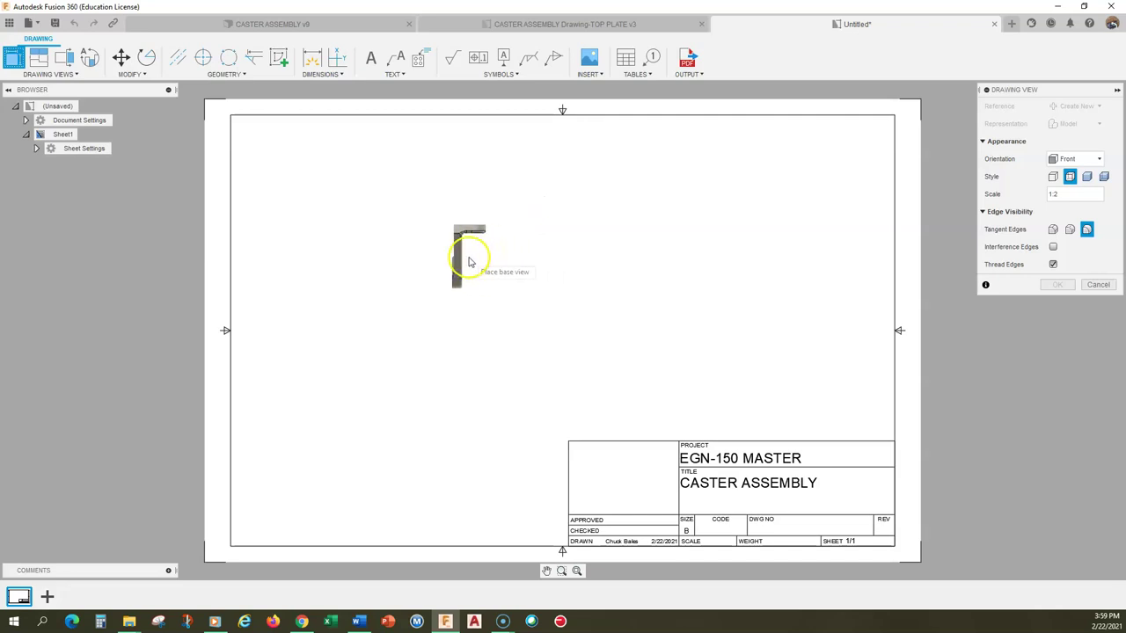
click(1096, 195)
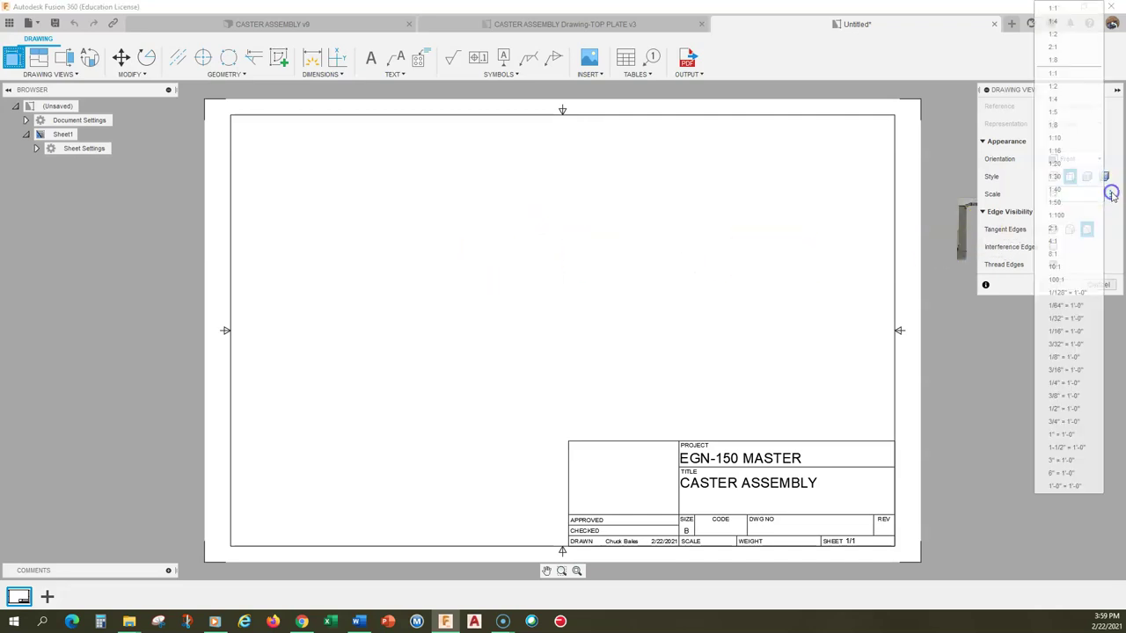
click(1066, 74)
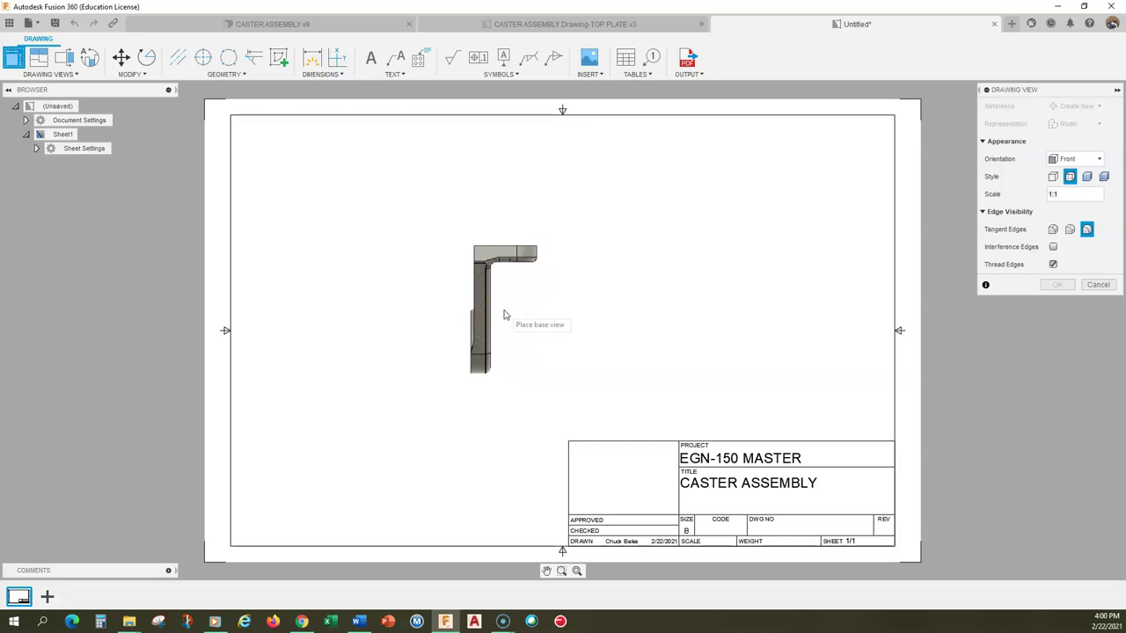
click(507, 315)
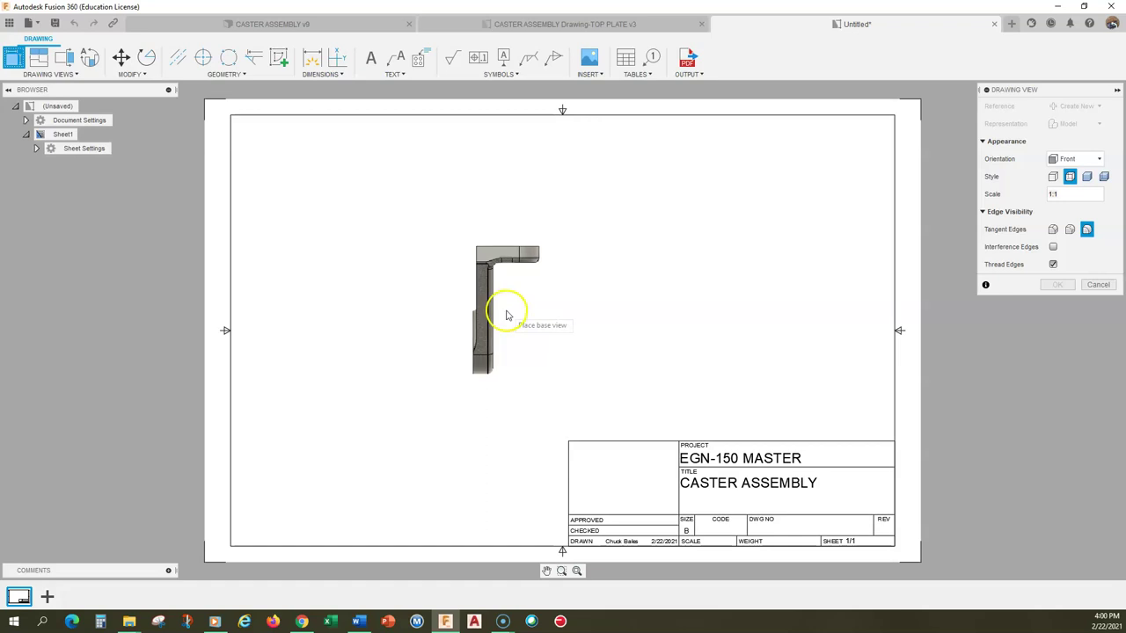
click(1056, 284)
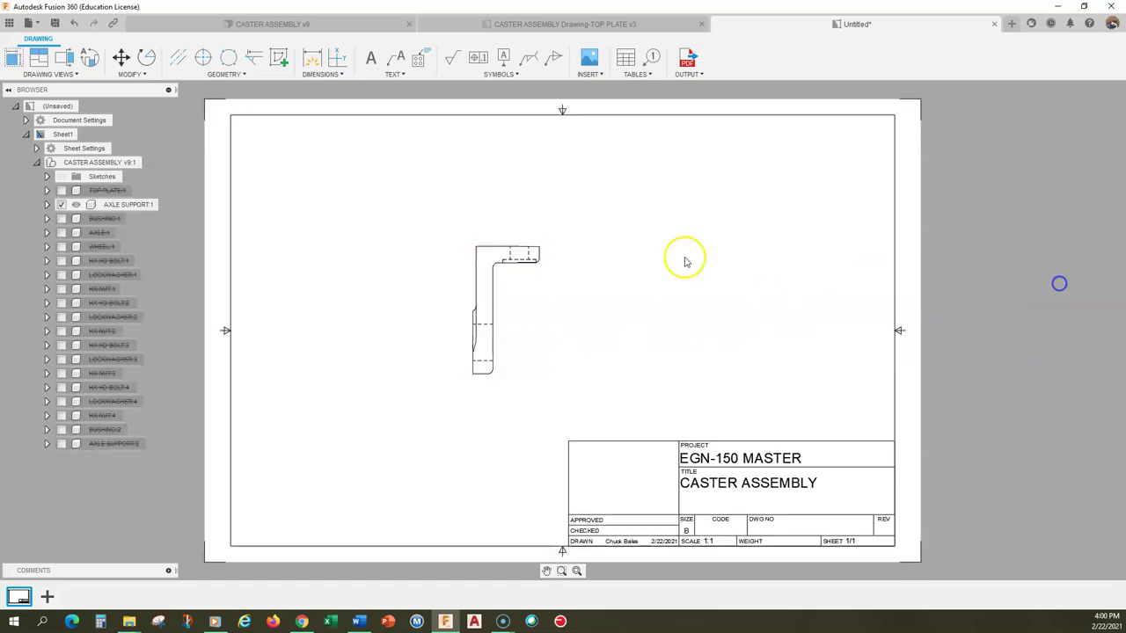
Add projected views of the axle support to the right, left, above and below the base view.
click(40, 60)
click(515, 343)
click(713, 324)
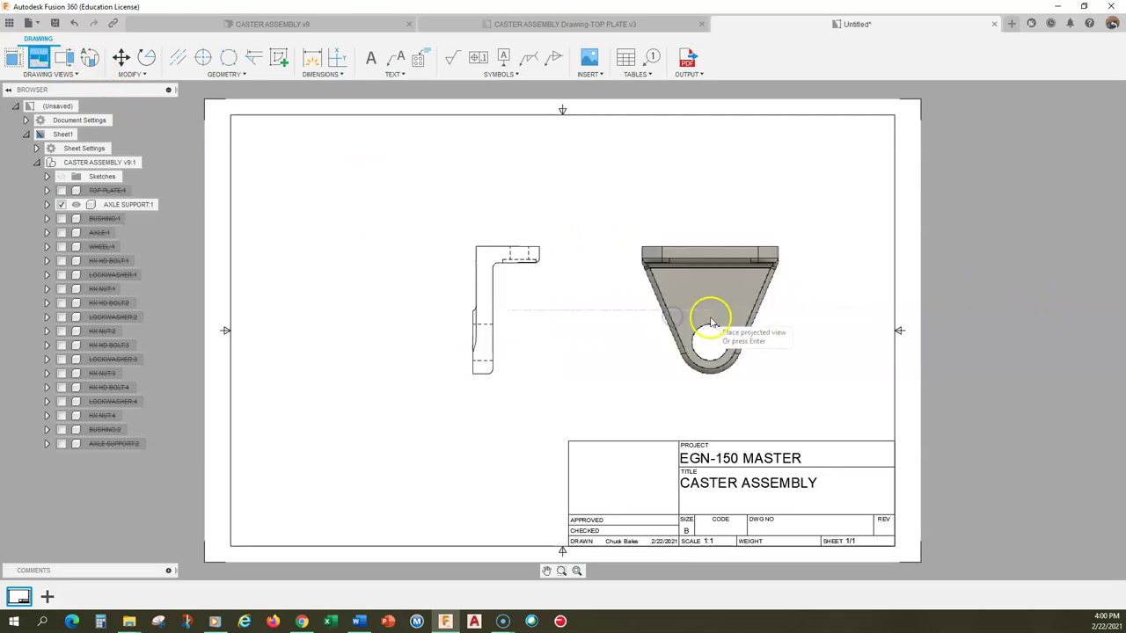
click(508, 167)
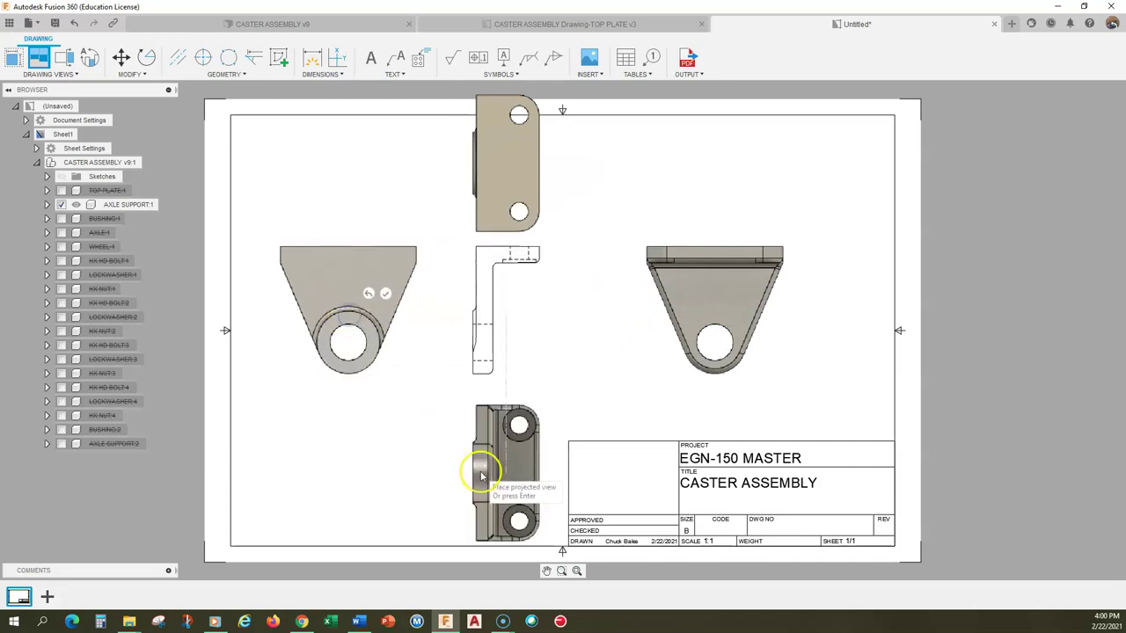
click(487, 465)
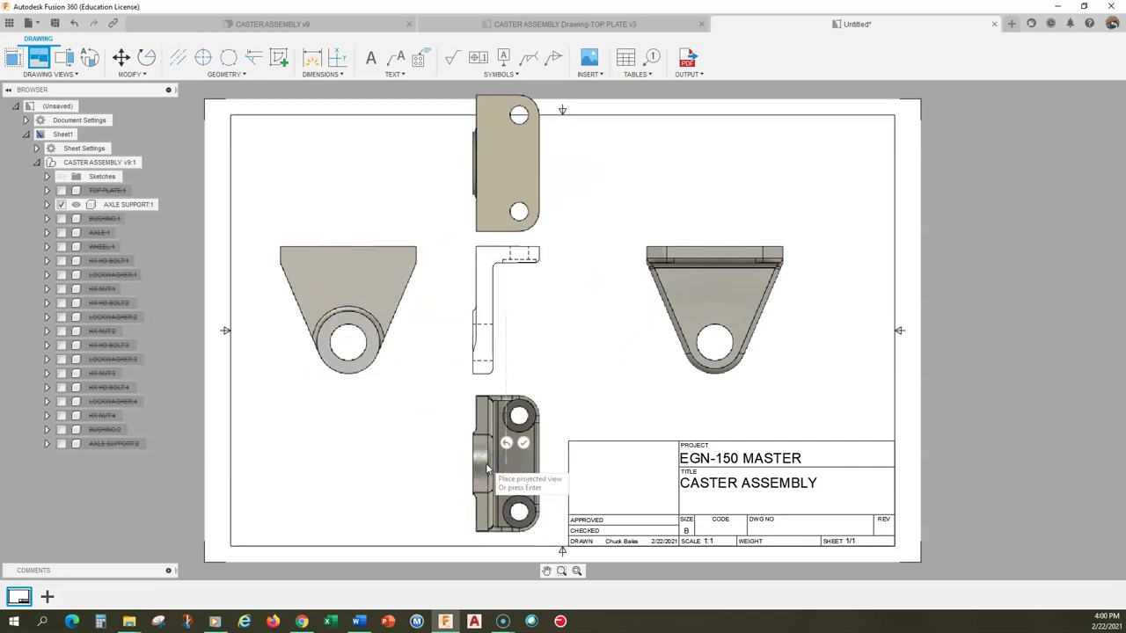
click(484, 463)
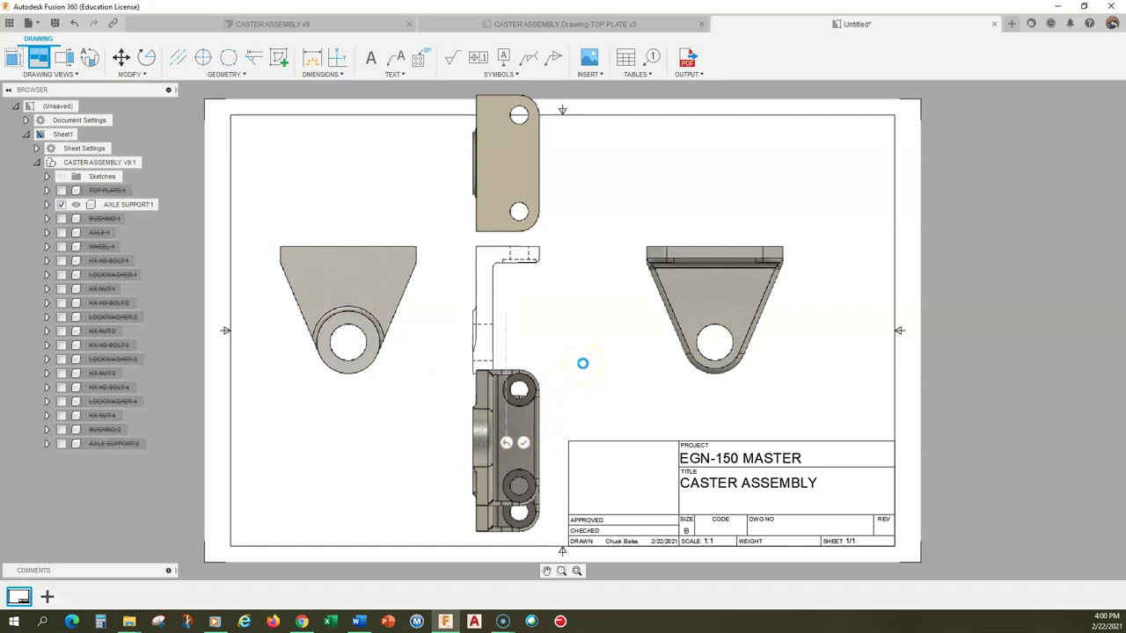
click(619, 359)
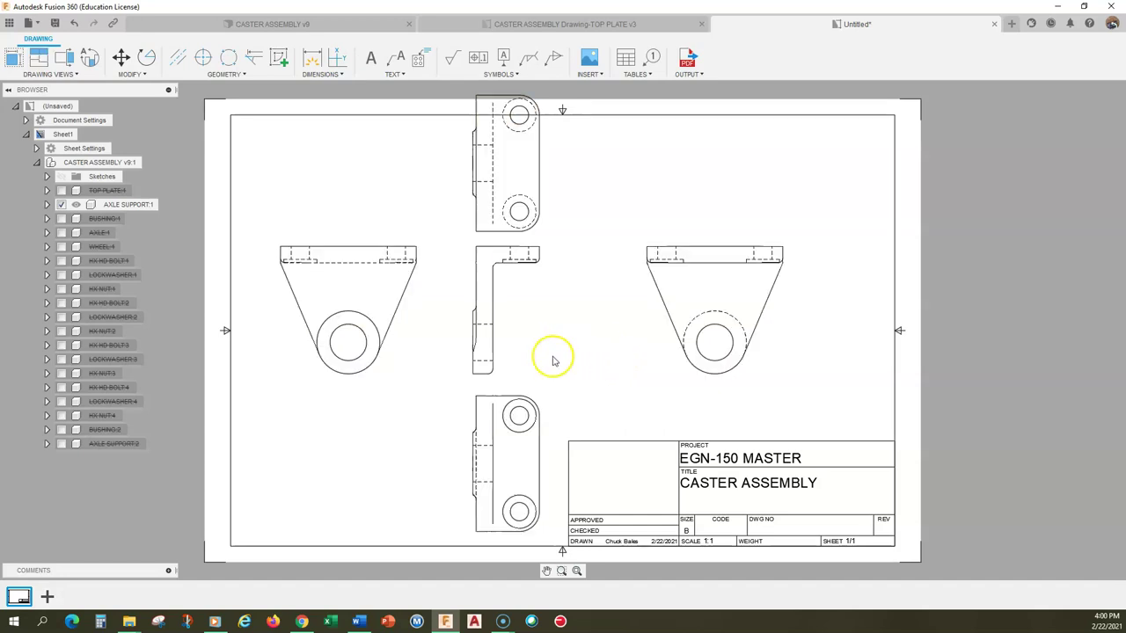
Project an additional view from the right side view, placed to its right near the sheet border.
middle_drag(557, 344, 556, 361)
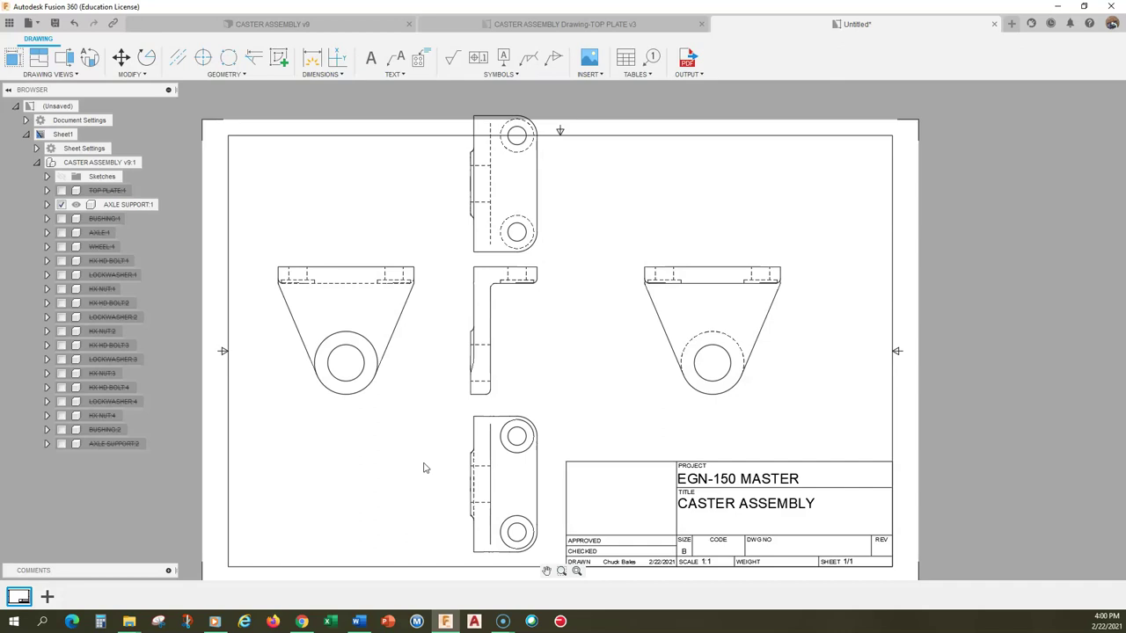
click(39, 57)
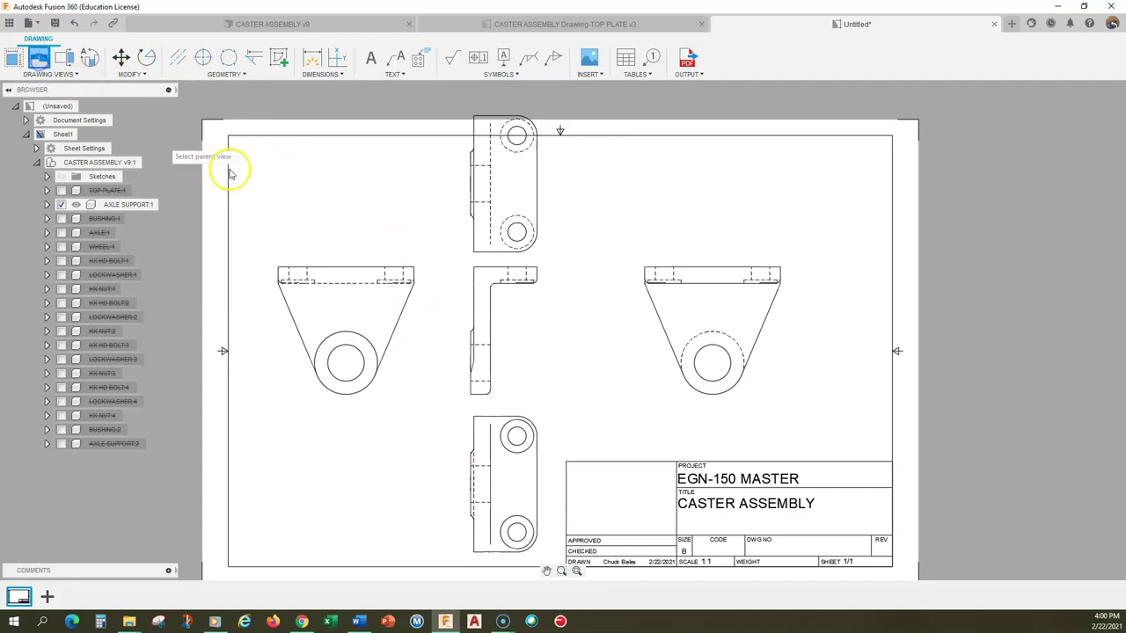
click(695, 296)
click(851, 314)
key(Return)
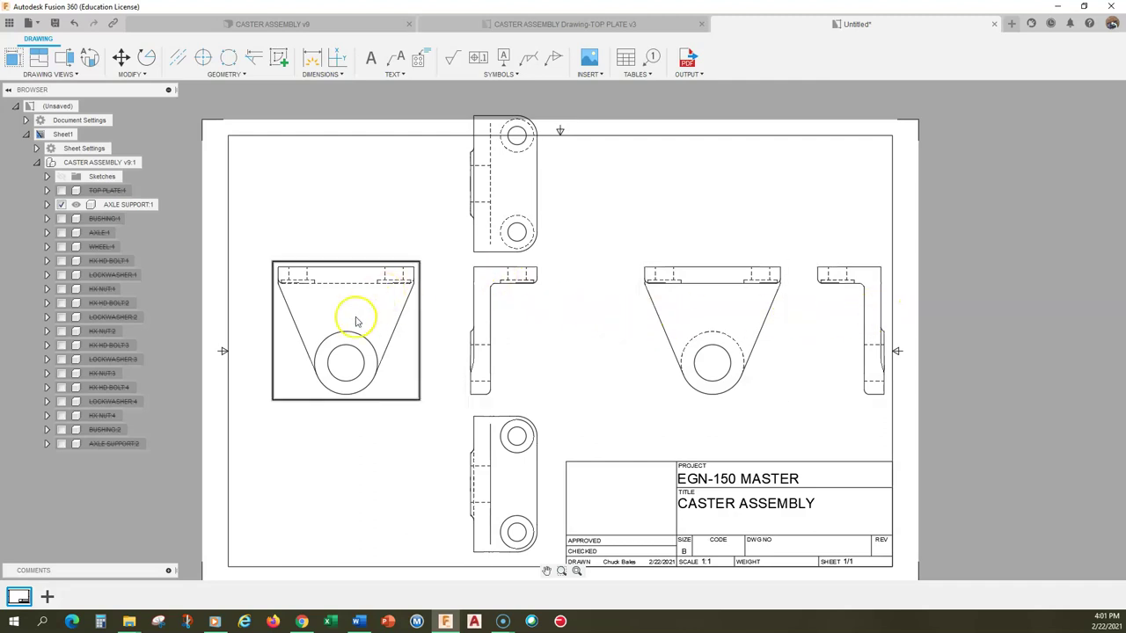
Compare the side views and delete the extra projected view nearest the sheet's right border.
click(708, 304)
click(354, 307)
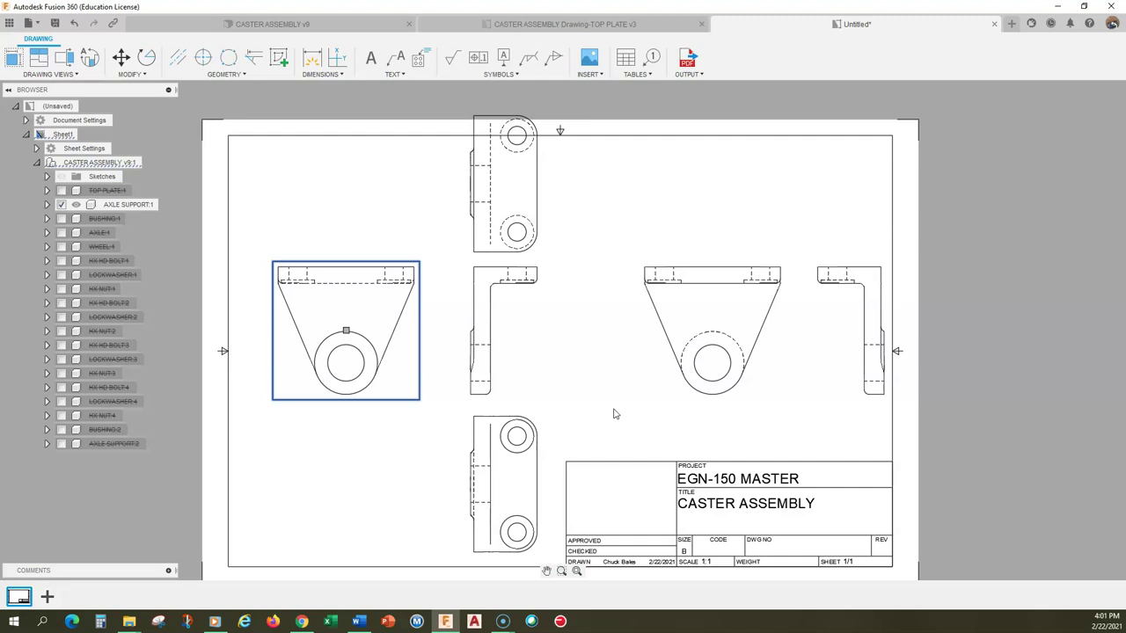
click(489, 285)
click(875, 306)
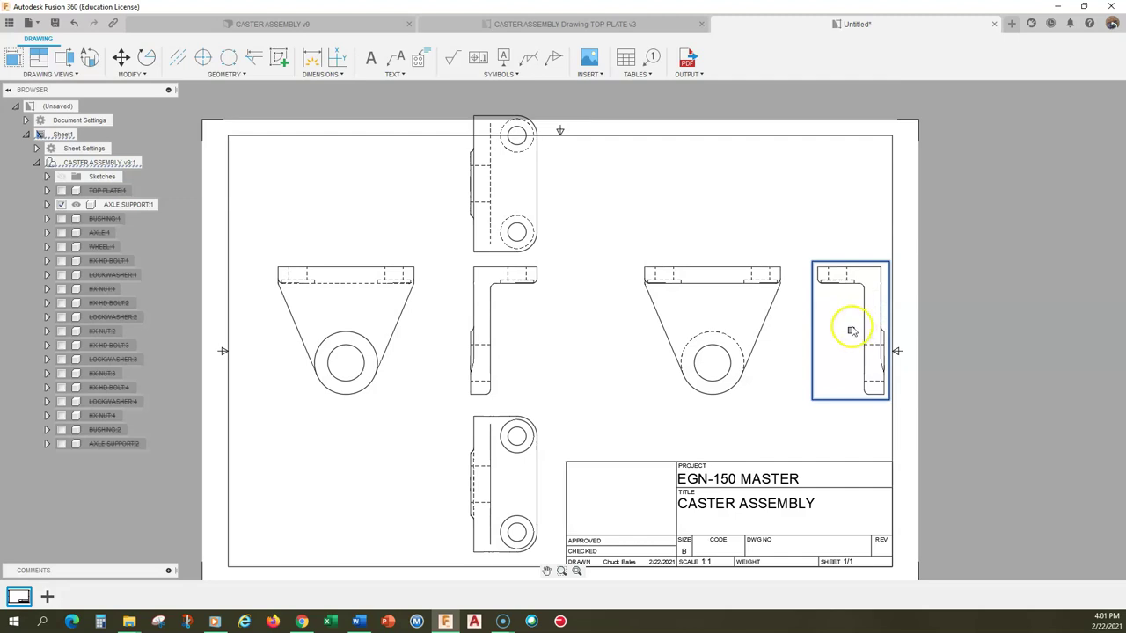
key(Delete)
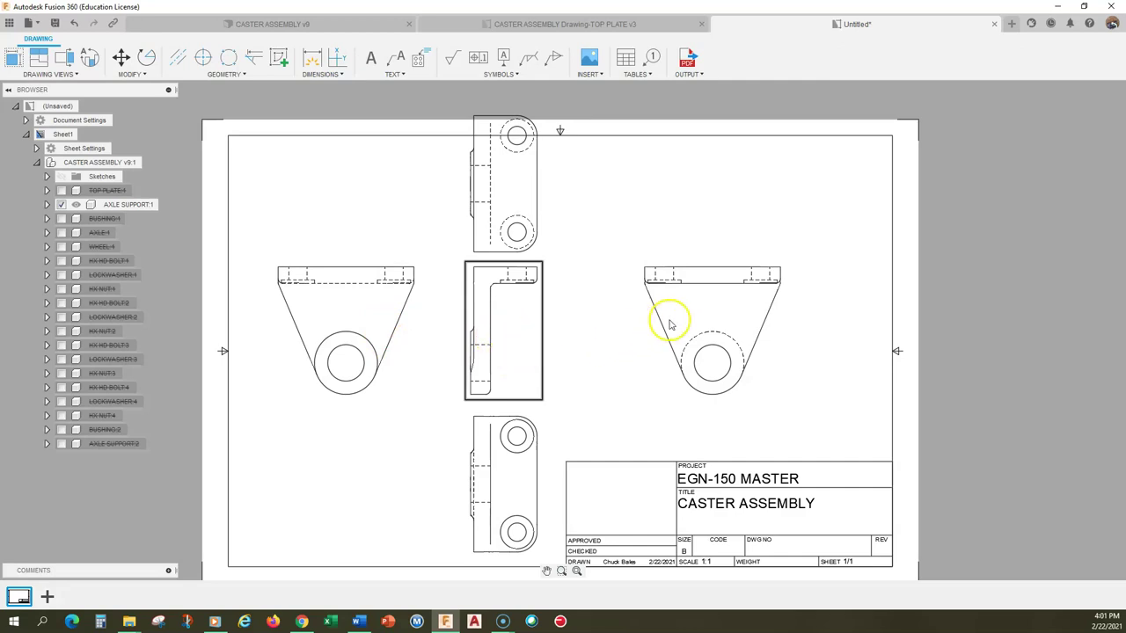
Compare the two side views of the axle support and delete the one to the left of the base view.
click(346, 308)
click(715, 304)
click(627, 366)
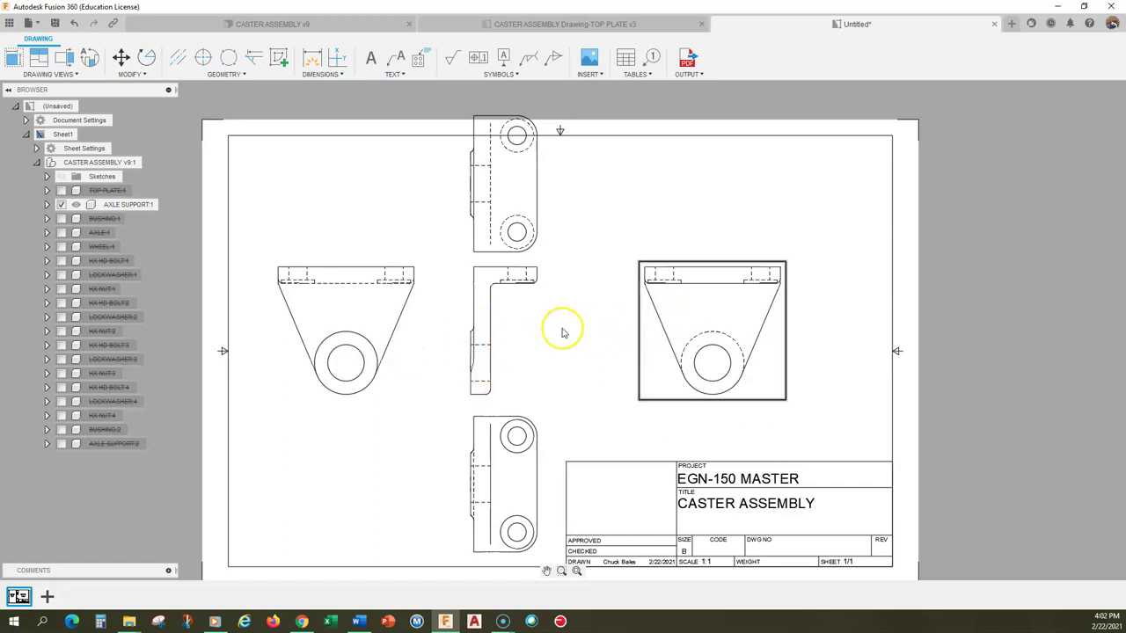
click(670, 313)
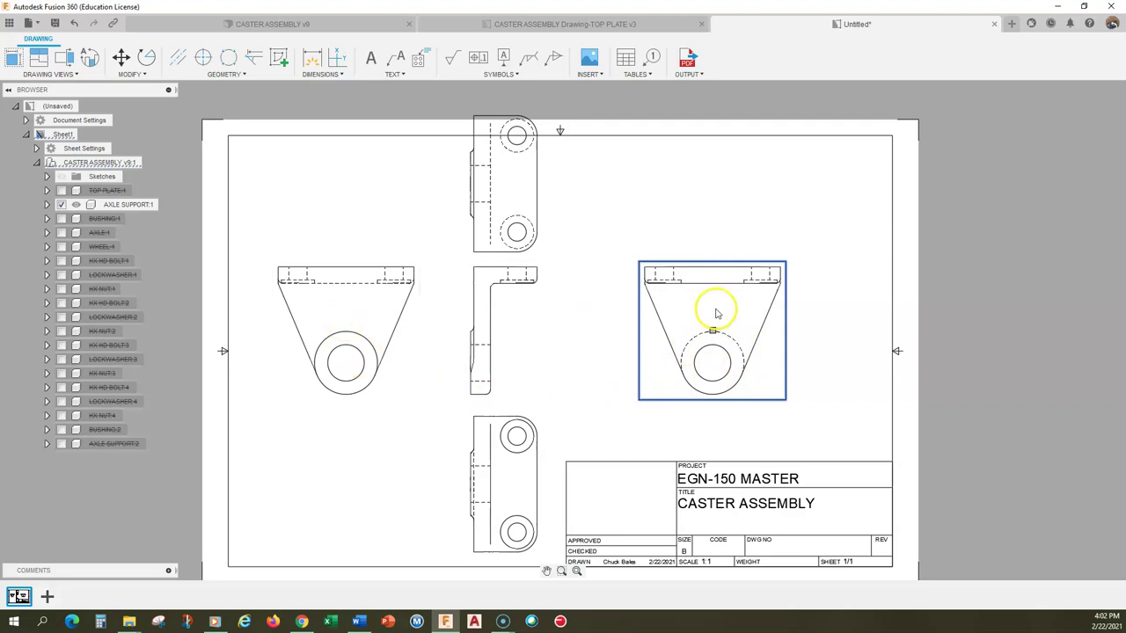
click(345, 312)
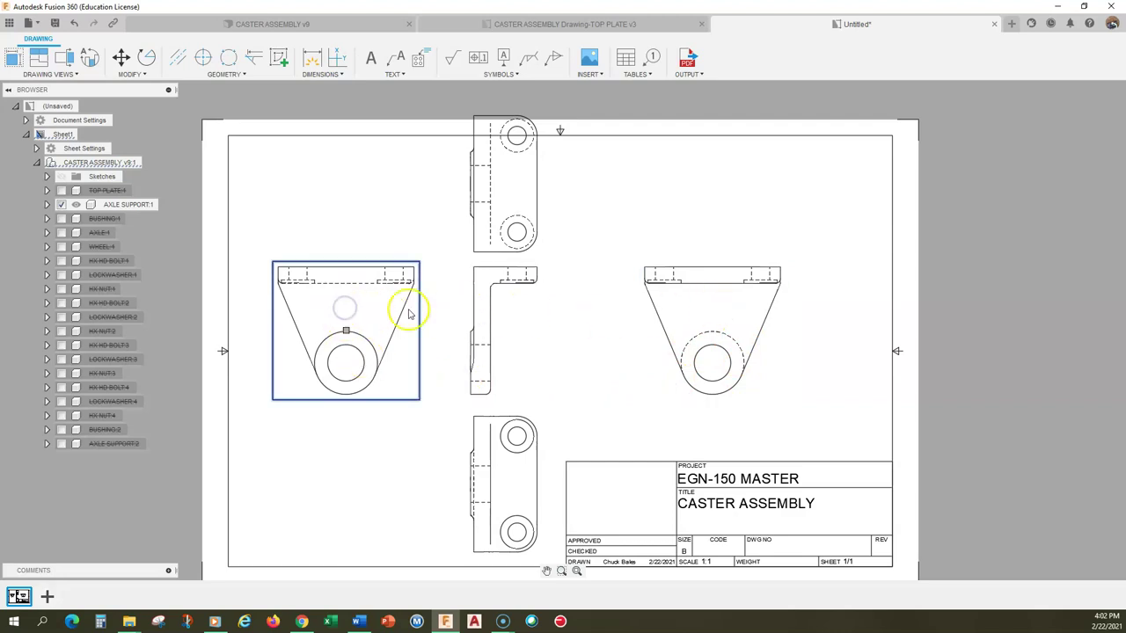
click(675, 304)
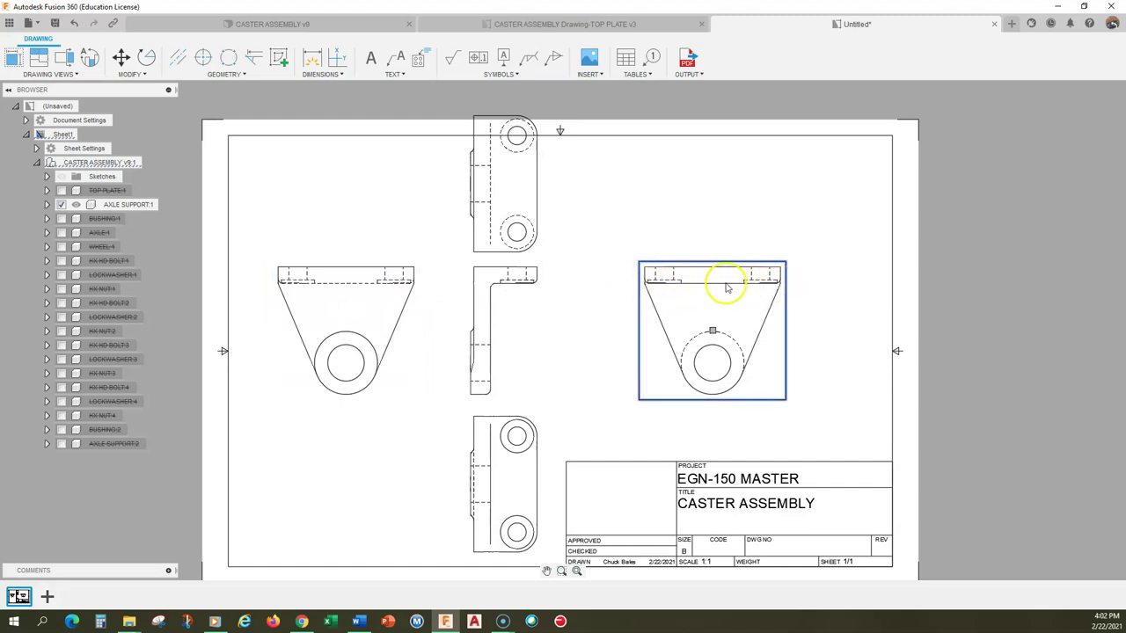
click(348, 317)
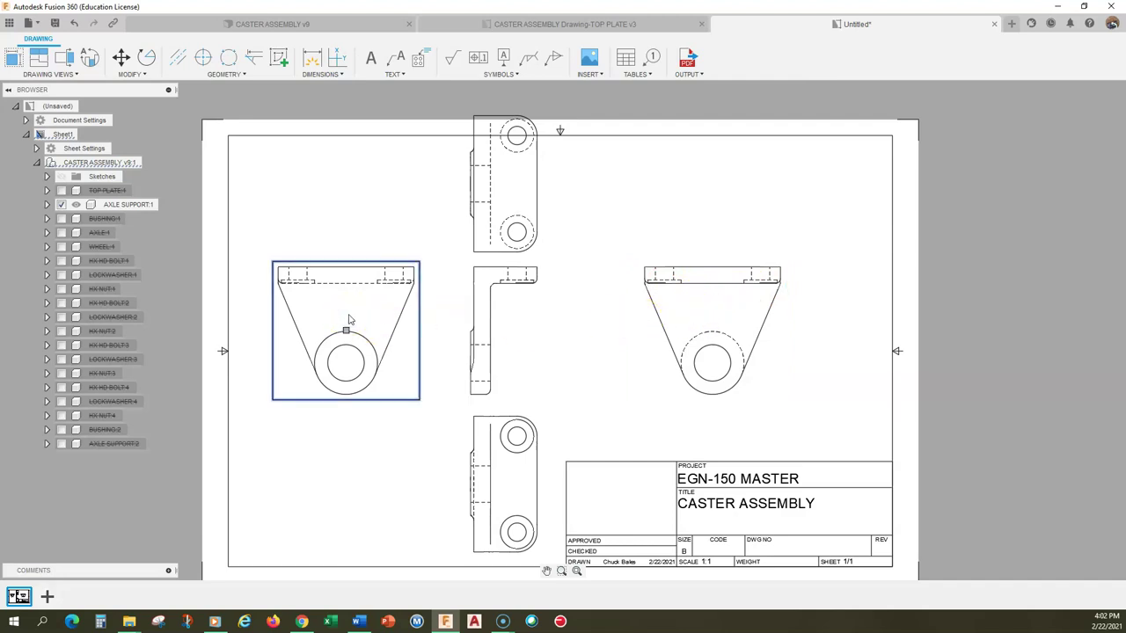
key(Delete)
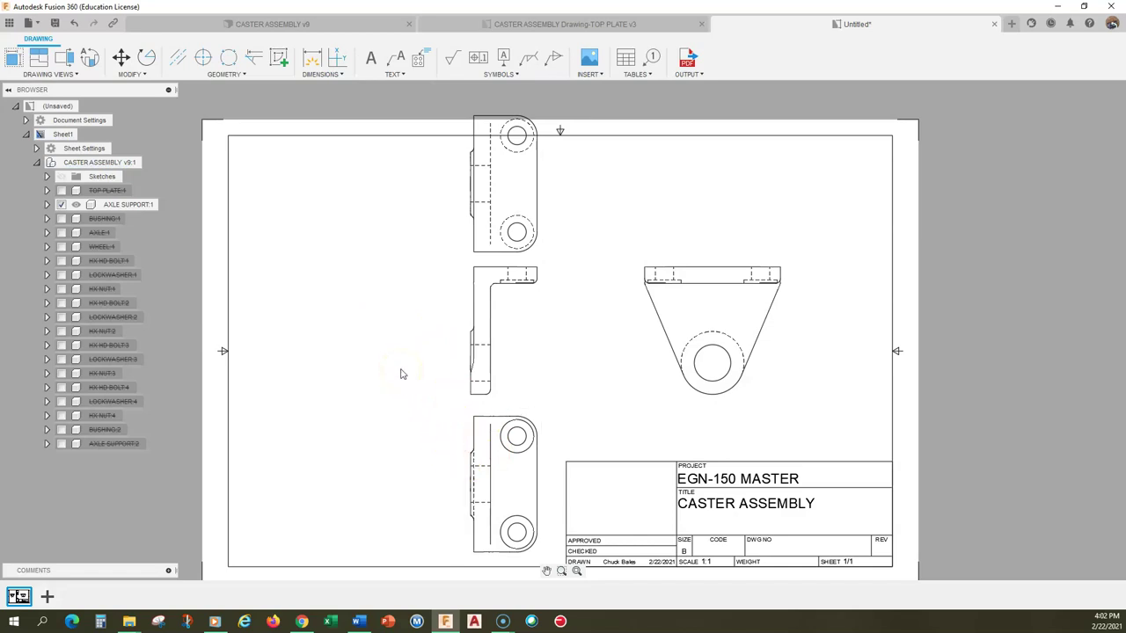
Compare the views above and below the base view of the axle support and delete the one above it.
click(489, 356)
click(479, 207)
click(499, 487)
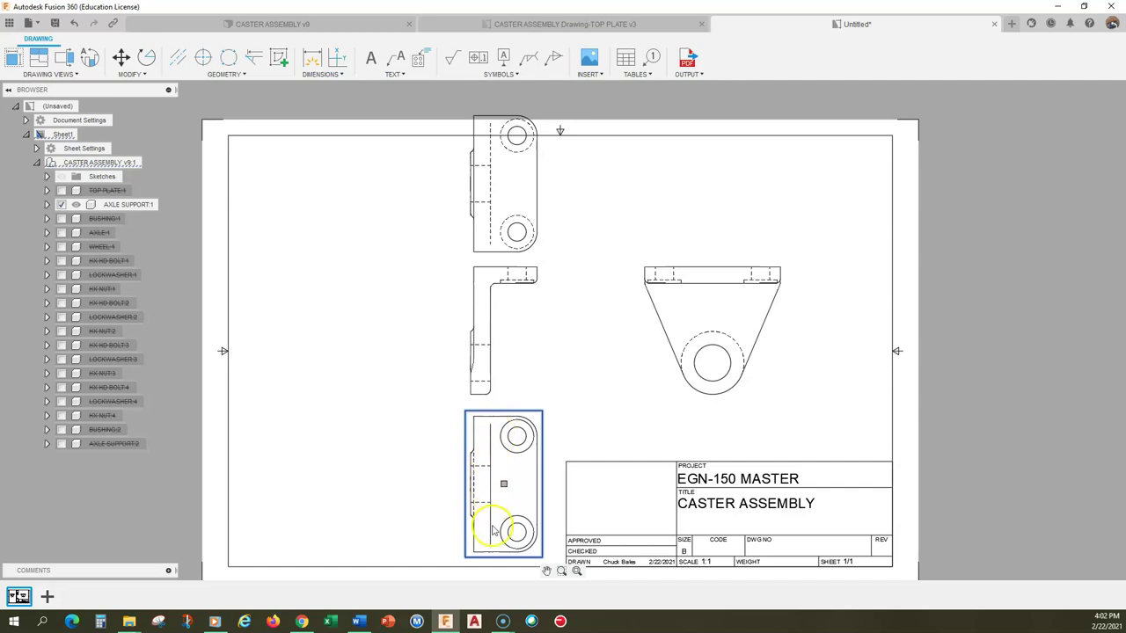
click(517, 186)
key(Delete)
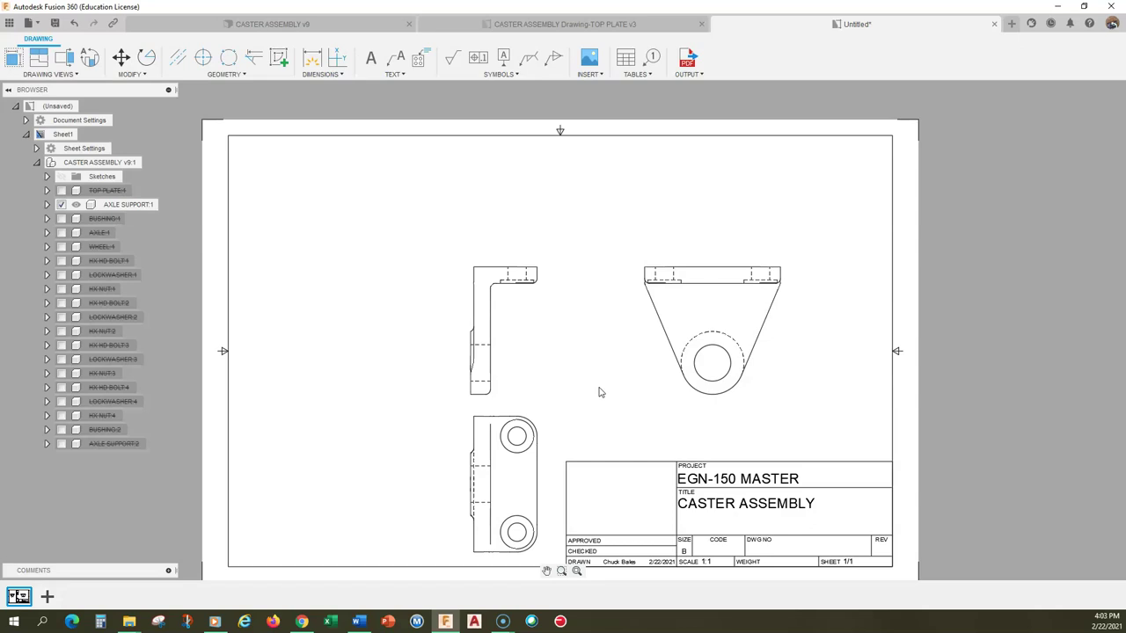
Try shifting the triangular view upward, and move the L-shaped base view up and toward the sheet's left border.
click(538, 345)
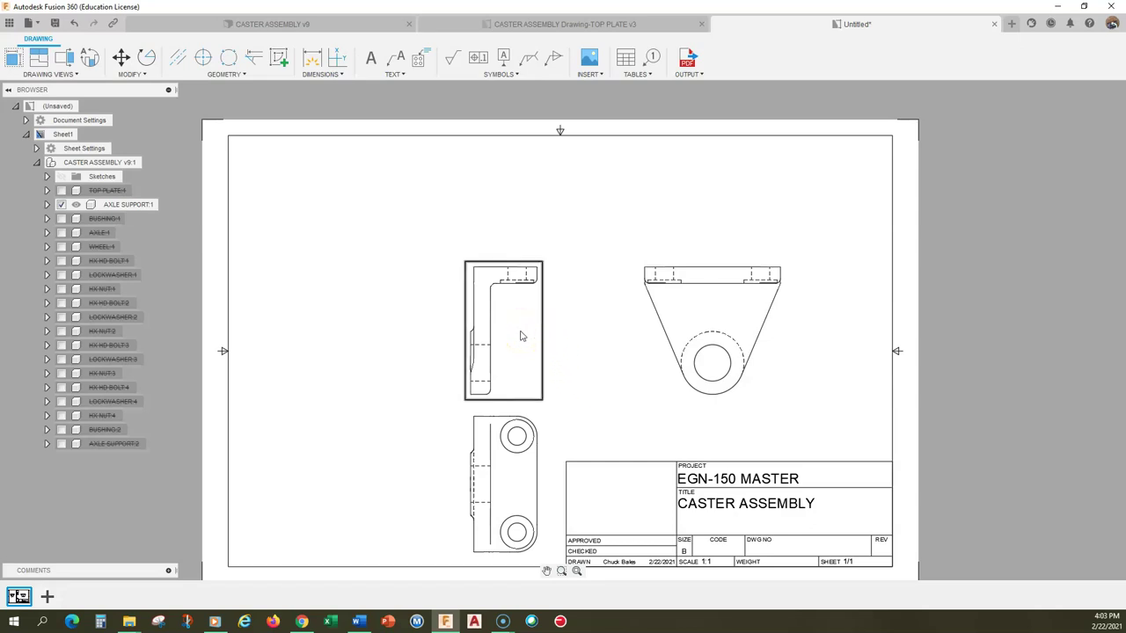
click(521, 335)
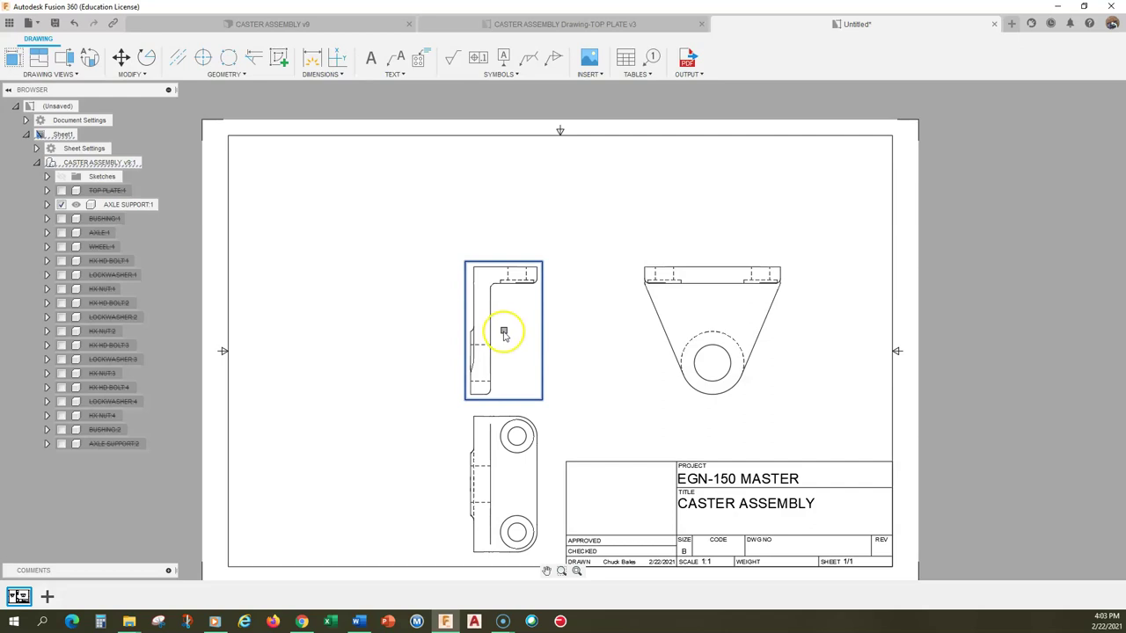
click(714, 332)
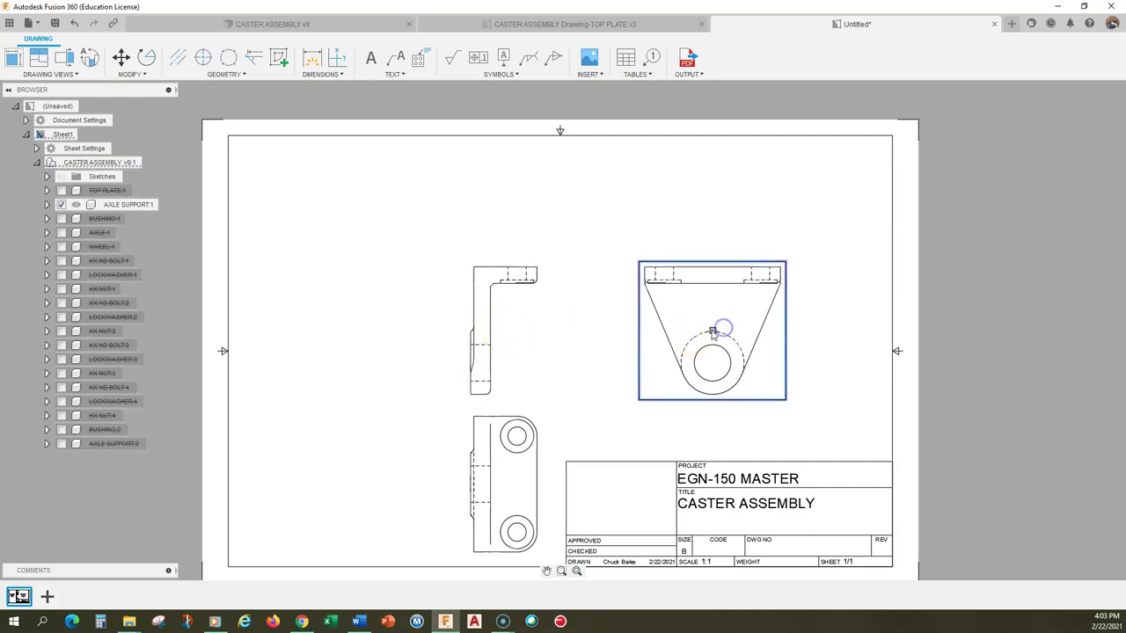
click(713, 334)
drag(713, 330, 713, 321)
click(710, 272)
click(710, 321)
drag(713, 332, 710, 297)
click(480, 326)
drag(504, 331, 398, 269)
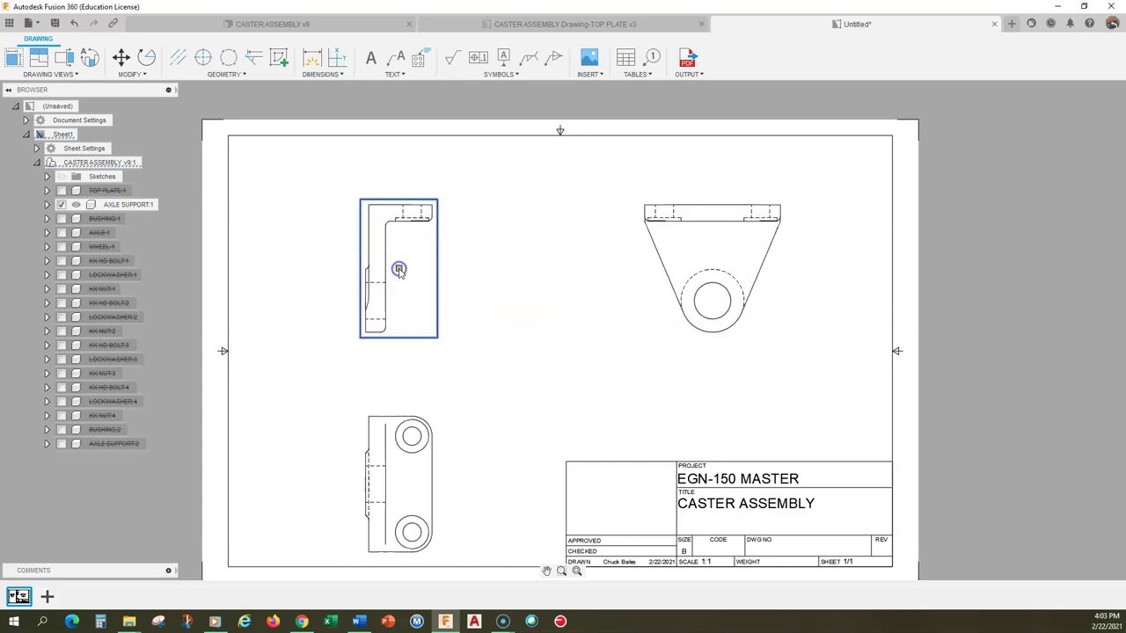
Adjust the view spacing by moving the triangular view toward the base view and repositioning the view below the base closer to it.
click(395, 506)
drag(400, 488, 400, 439)
click(698, 256)
drag(713, 271, 661, 268)
click(396, 428)
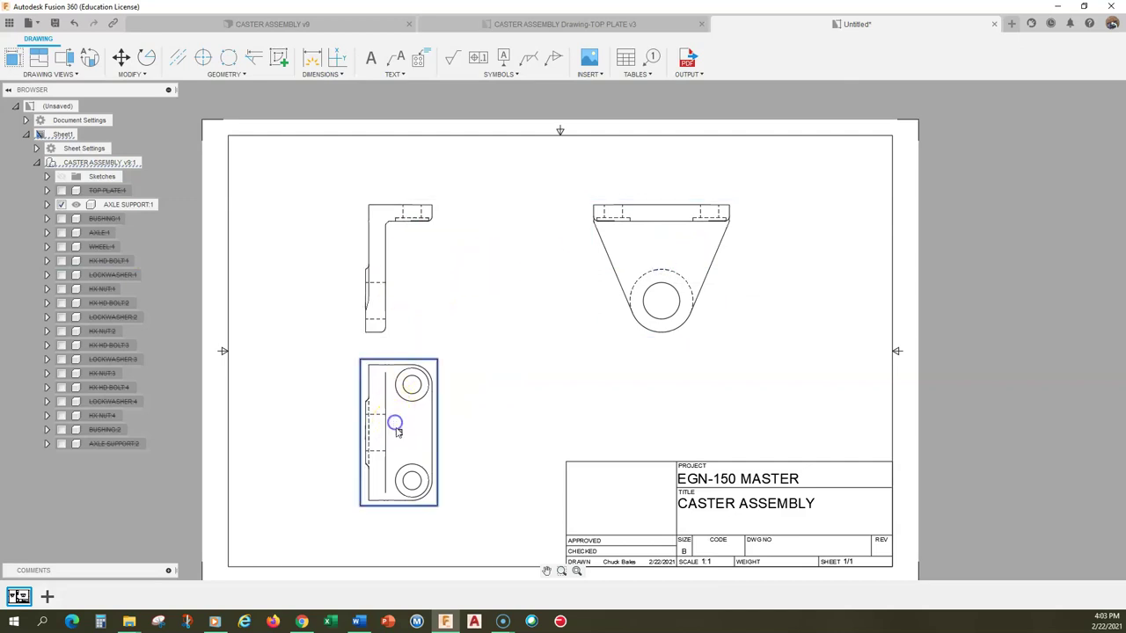
drag(398, 432, 400, 449)
click(284, 440)
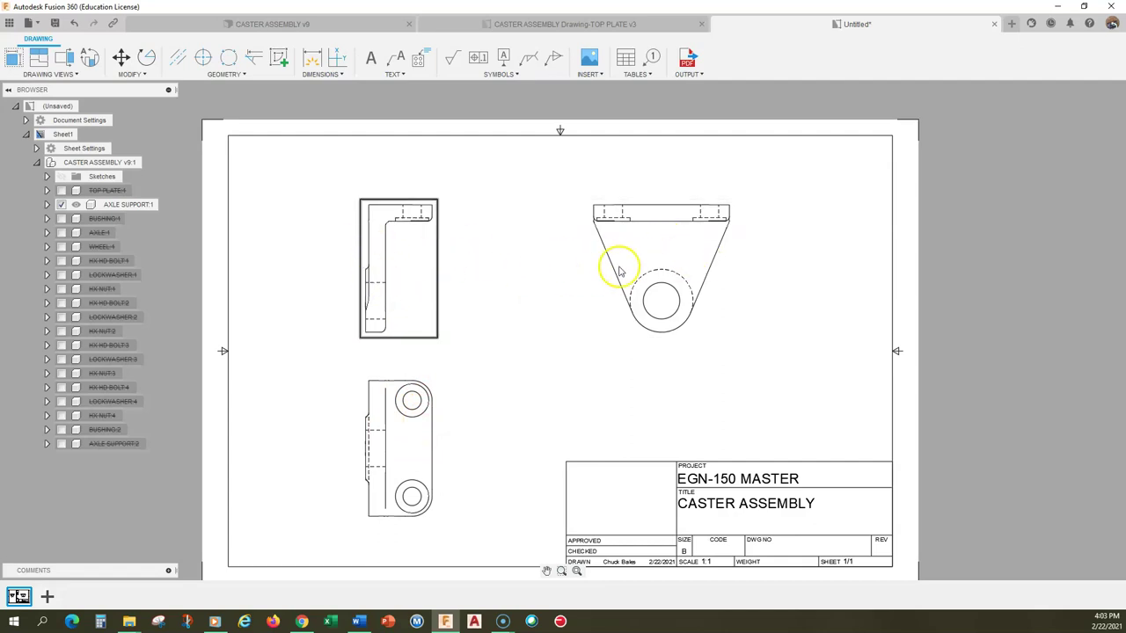
Project an L-shaped side view from the triangular view, placed to its right near the sheet border.
click(414, 431)
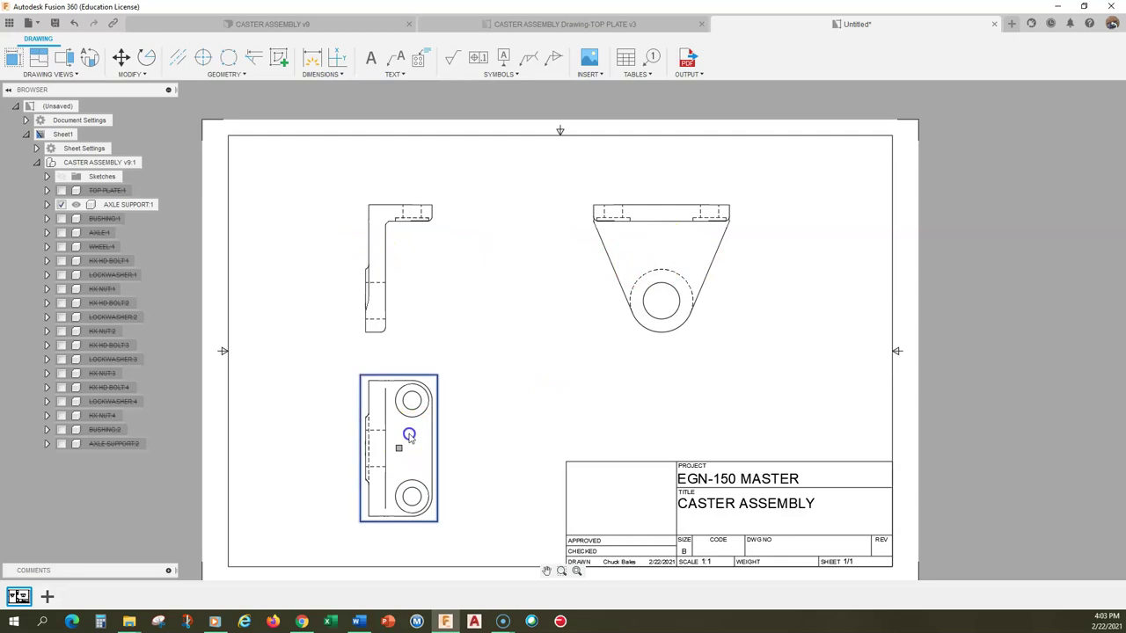
click(662, 256)
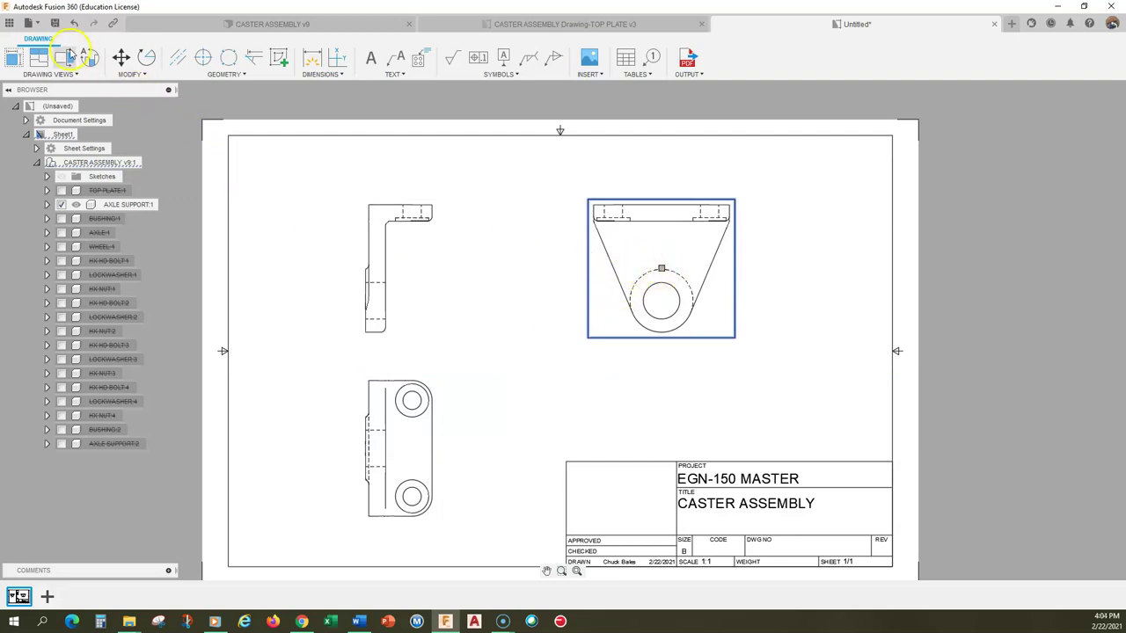
click(38, 58)
click(643, 250)
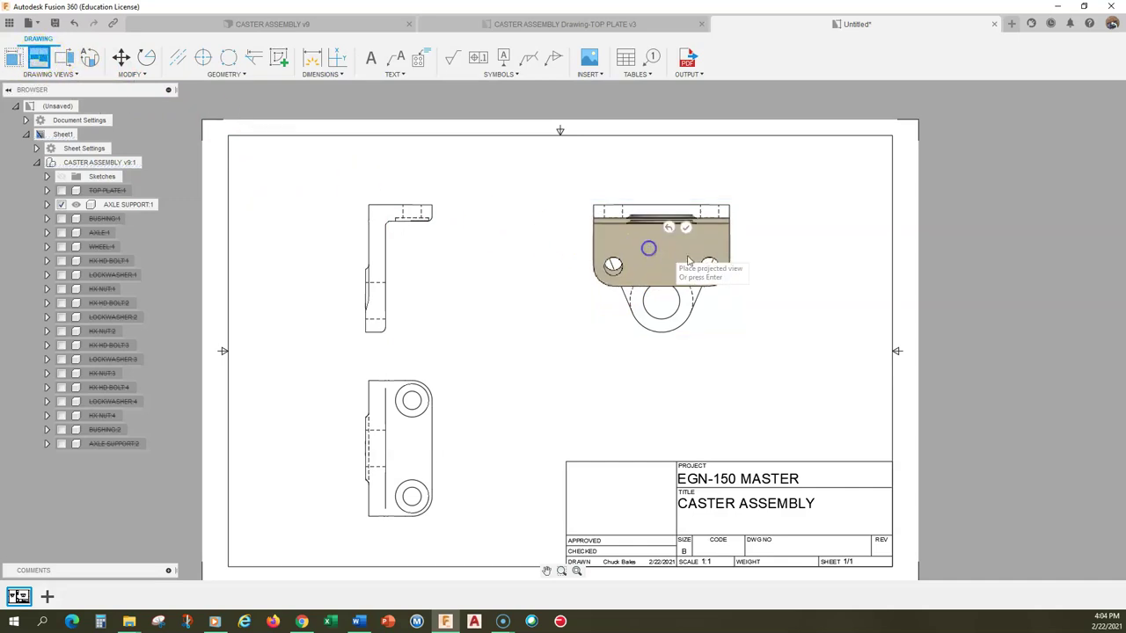
click(823, 258)
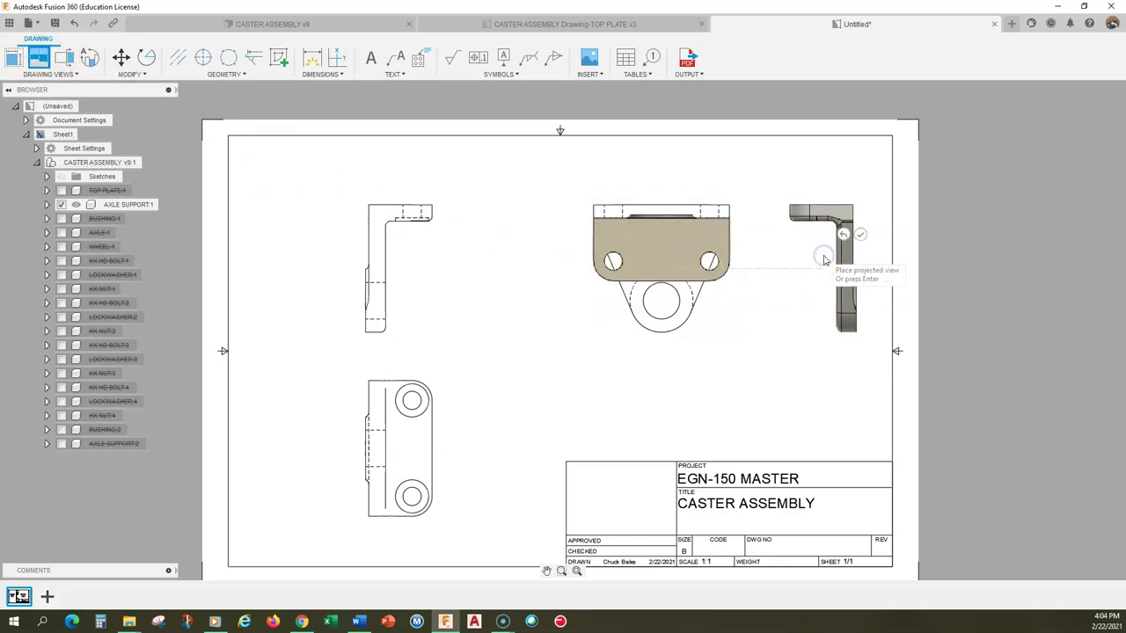
key(Return)
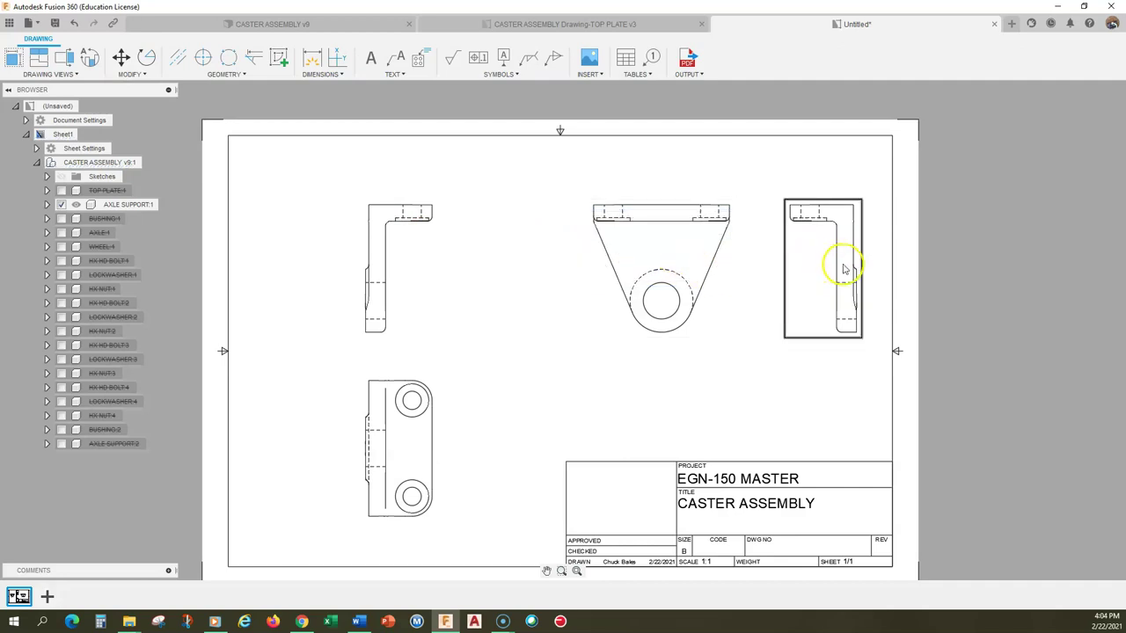
Delete the original L-shaped base view and the projected view below it.
click(376, 258)
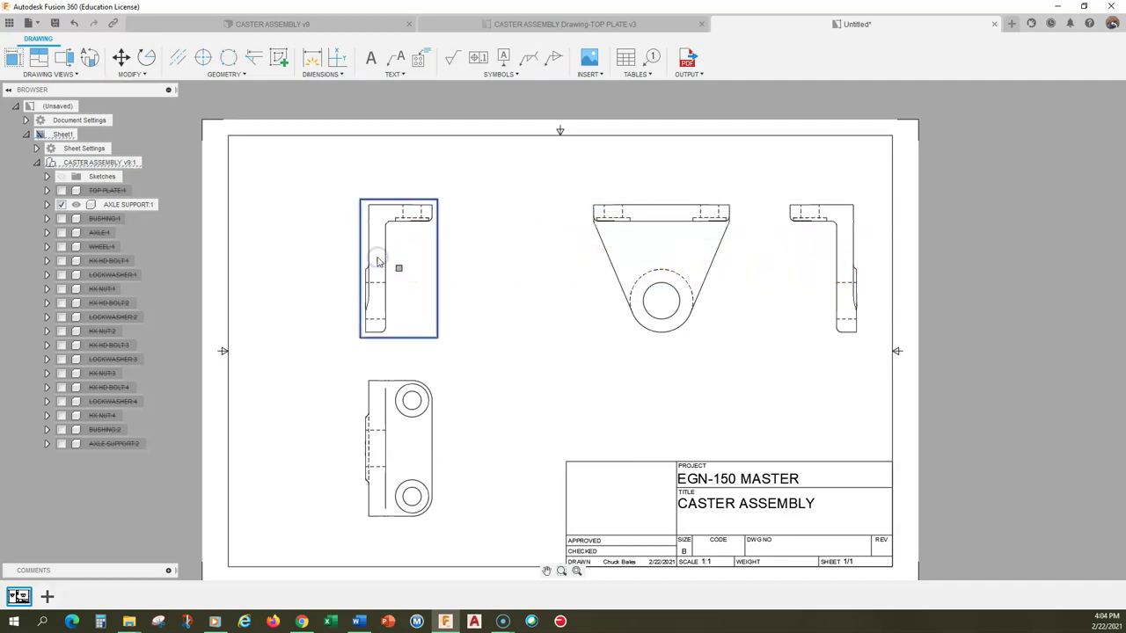
key(Delete)
click(409, 432)
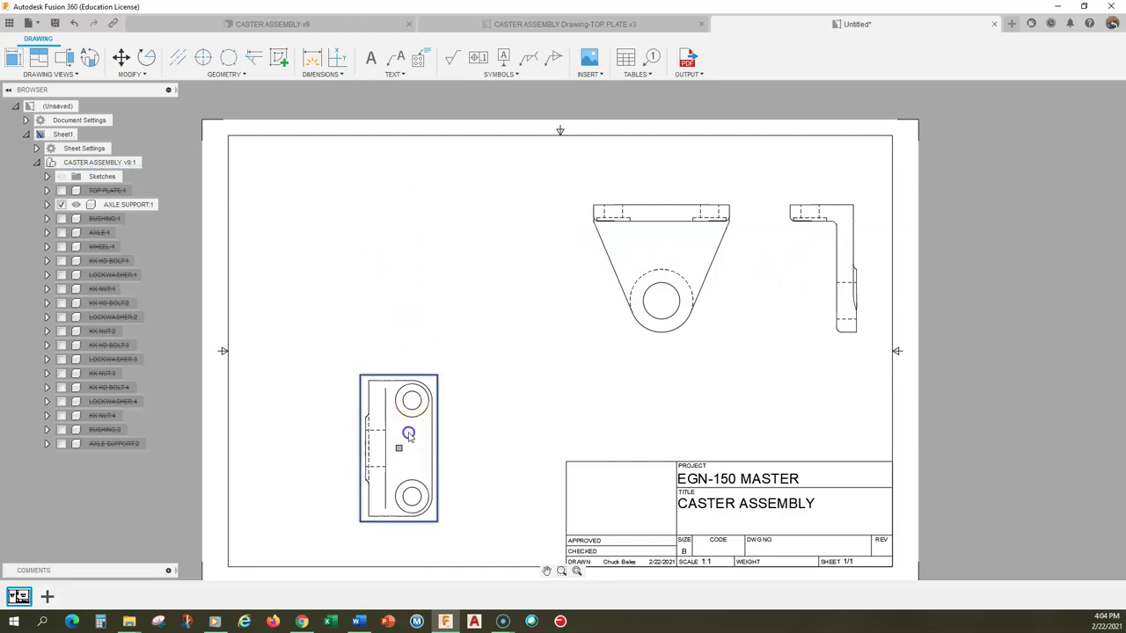
key(Delete)
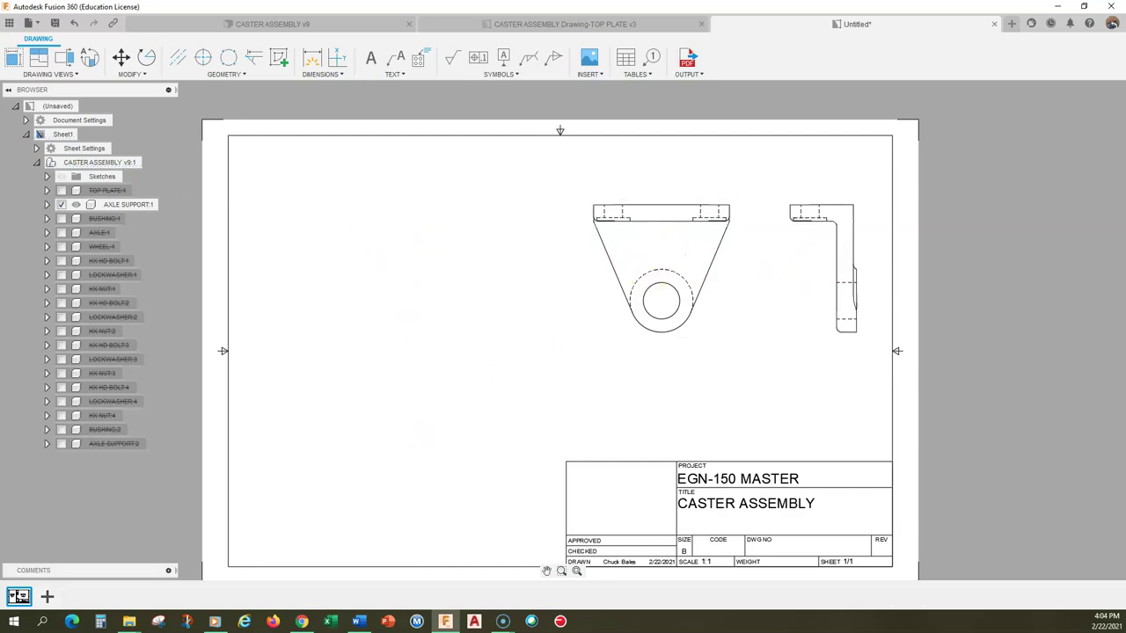
Project a view of the axle support directly below the triangular view, above the title block.
click(38, 57)
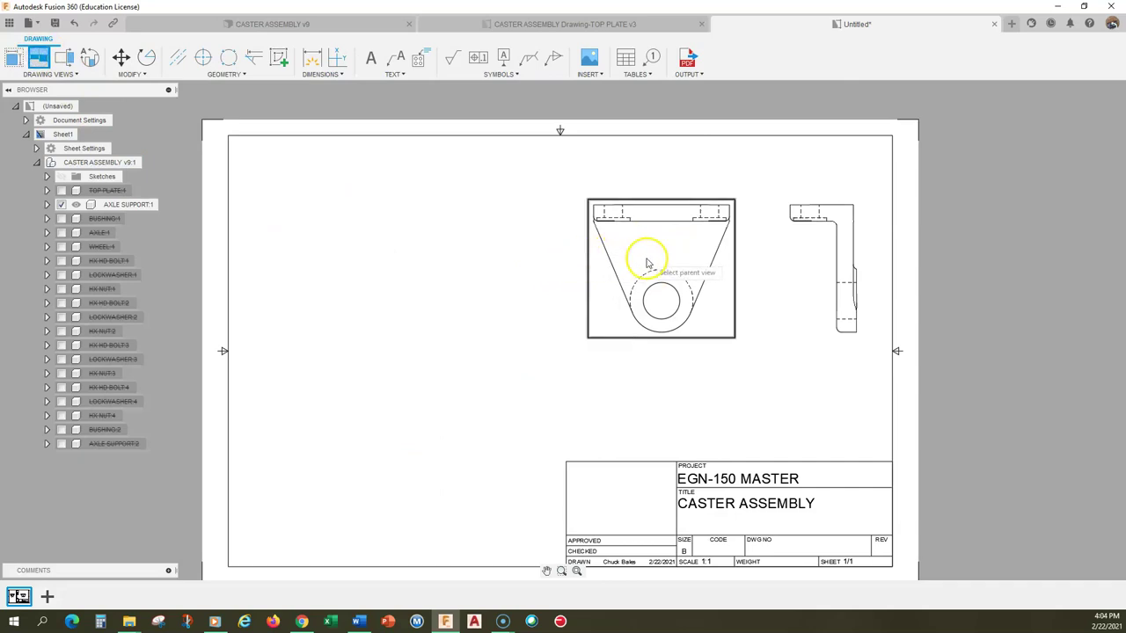
click(643, 302)
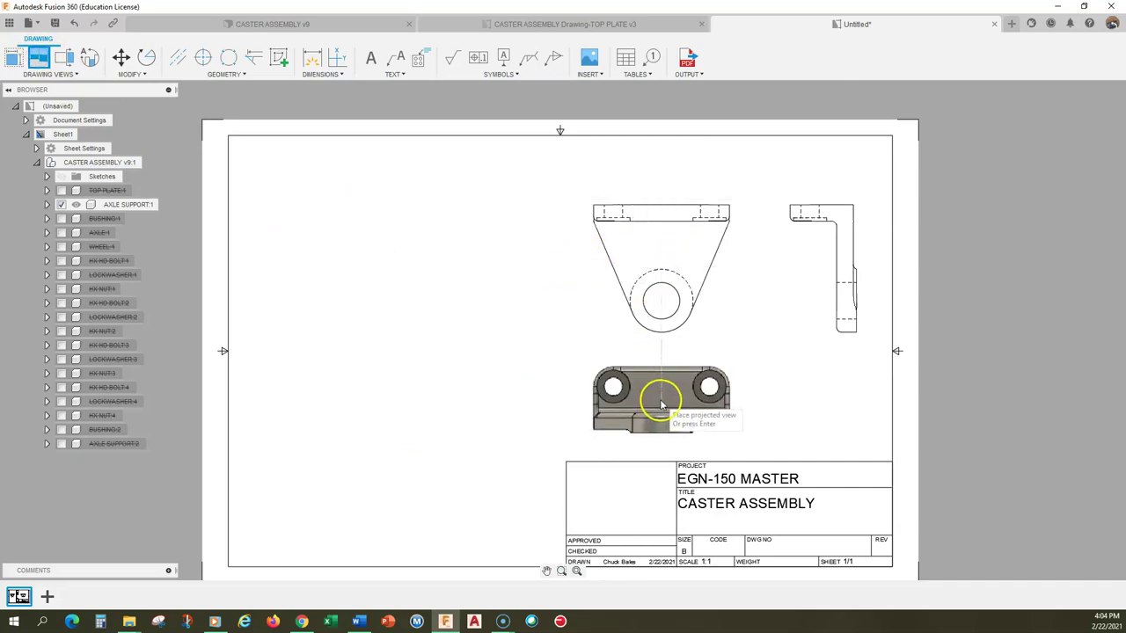
click(662, 404)
key(Return)
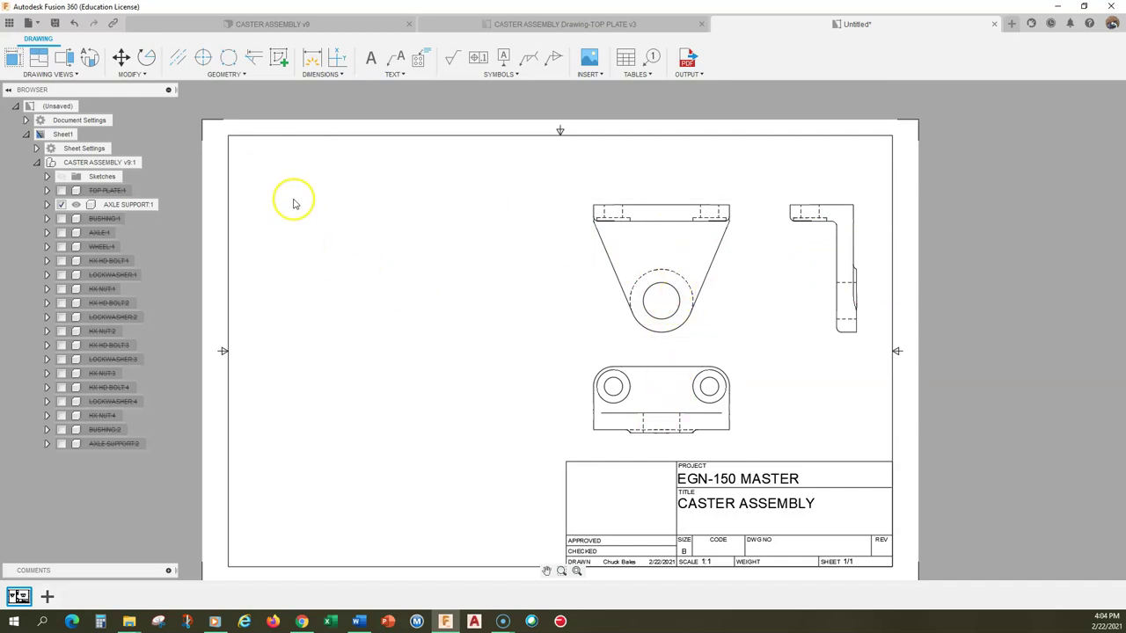
Rearrange the three views: triangular view to the sheet's upper left, side view closer to it, and lower view farther down.
click(665, 280)
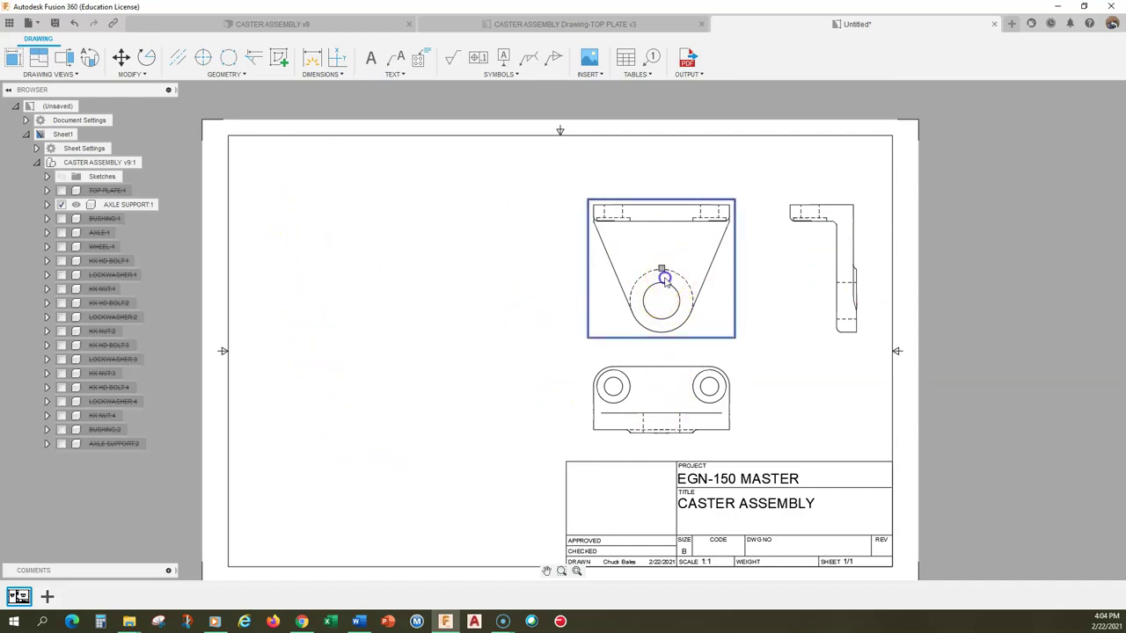
drag(664, 273, 407, 249)
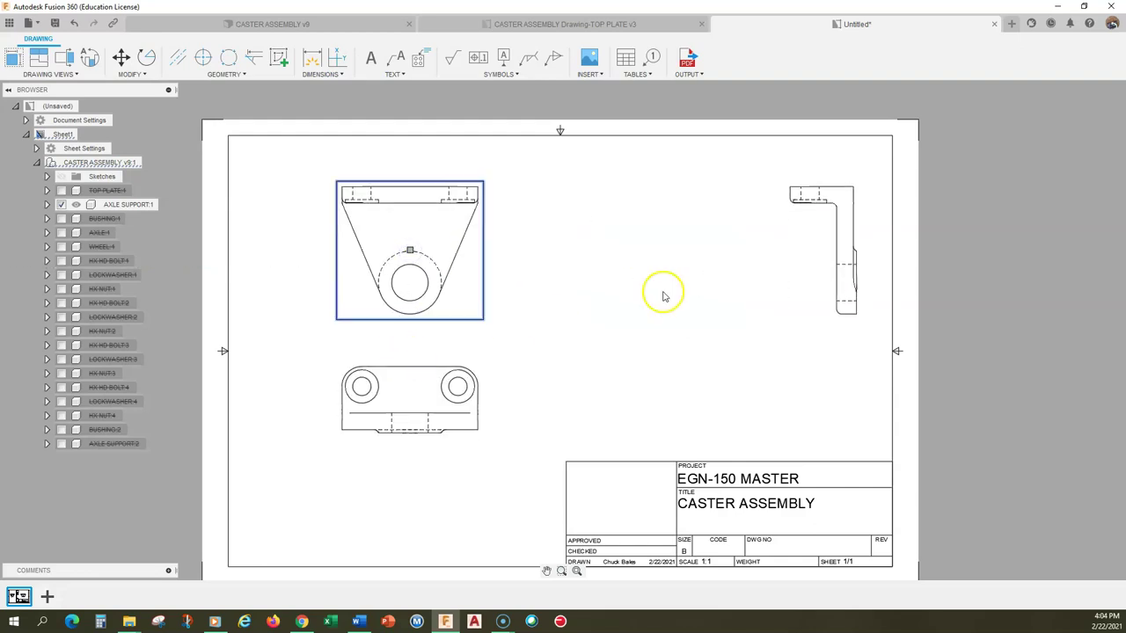
click(842, 255)
drag(823, 254, 652, 264)
click(403, 428)
drag(409, 400, 410, 447)
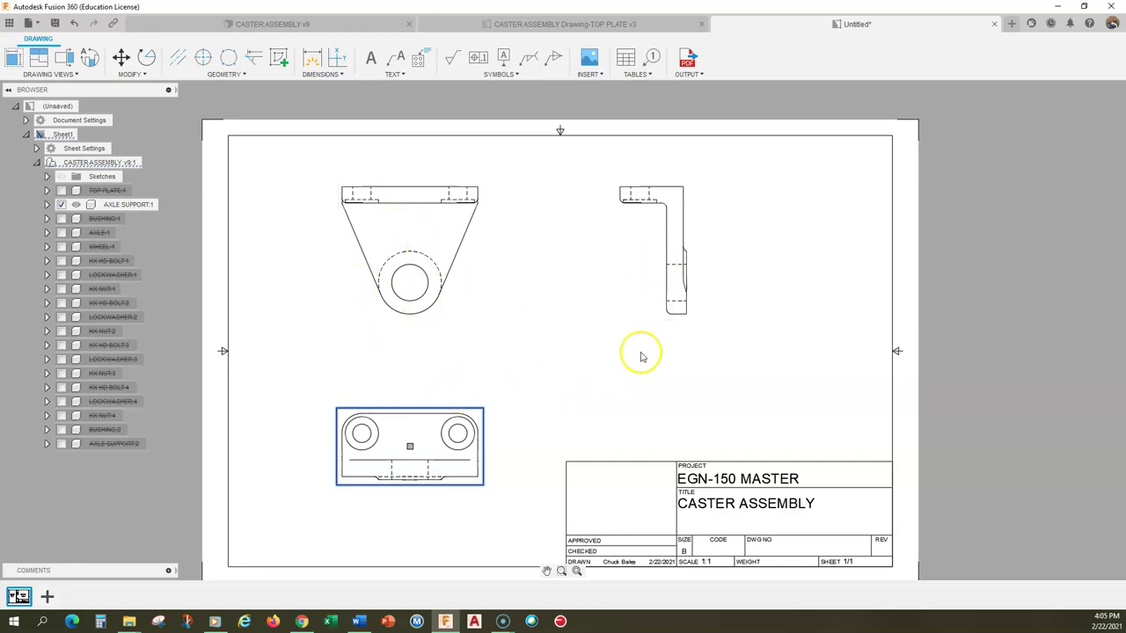
Check the three views and move the side view farther right to leave room beside the triangular view.
click(426, 227)
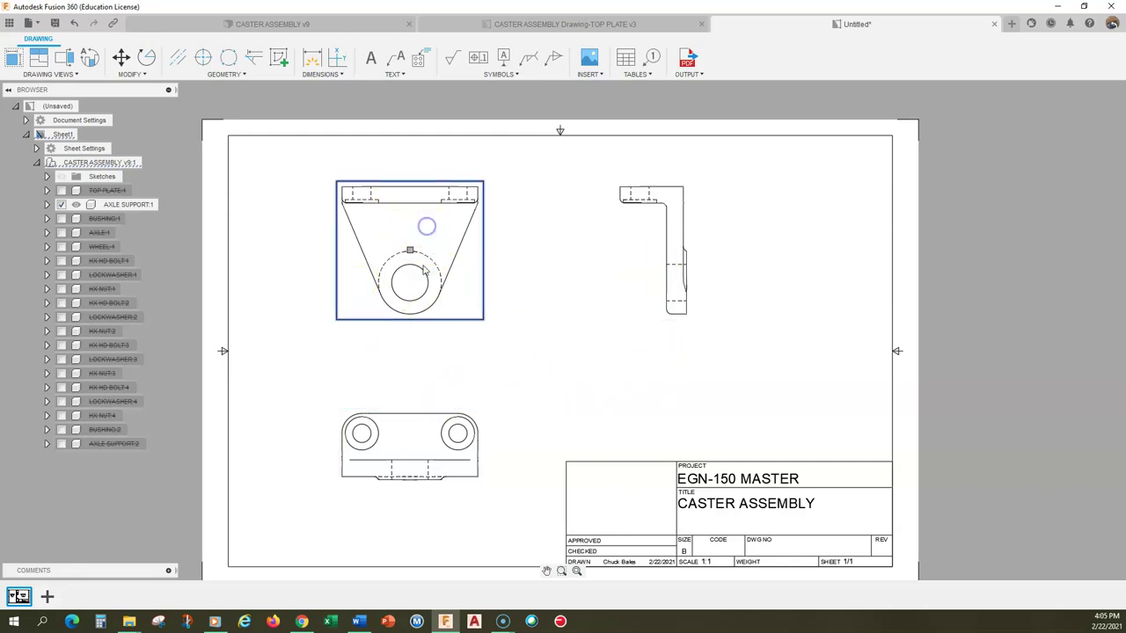
click(417, 448)
click(678, 264)
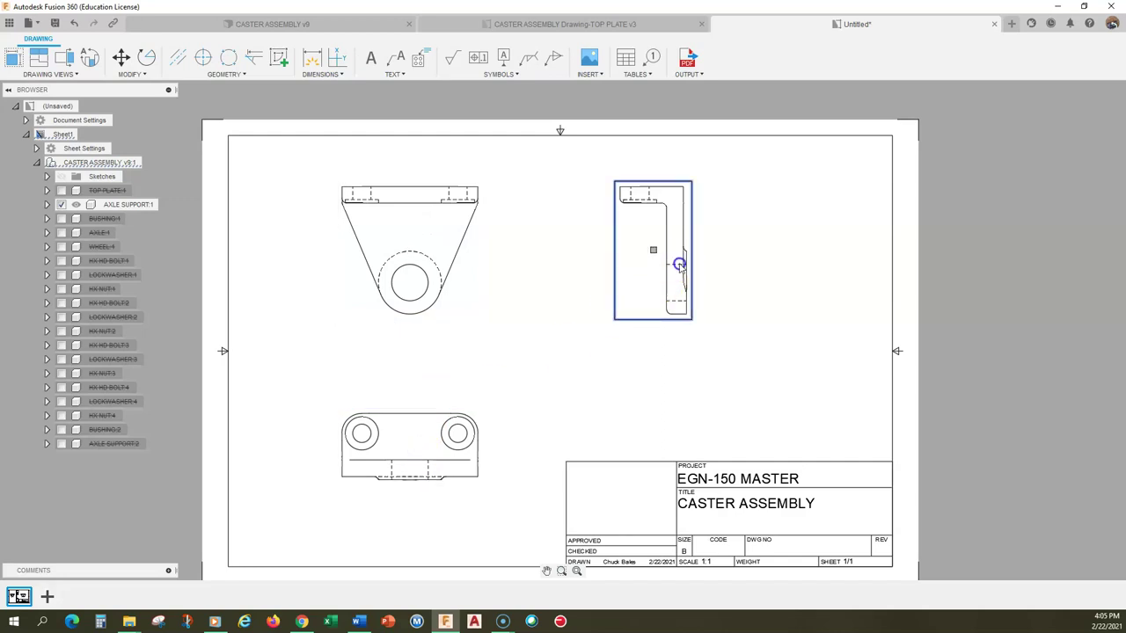
click(518, 347)
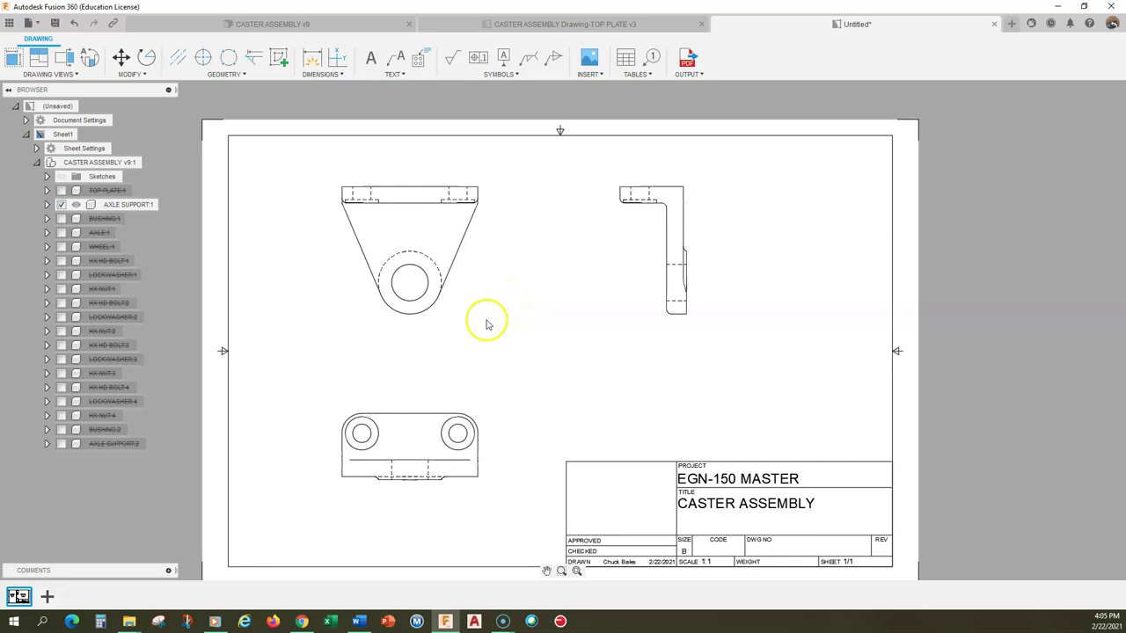
click(661, 245)
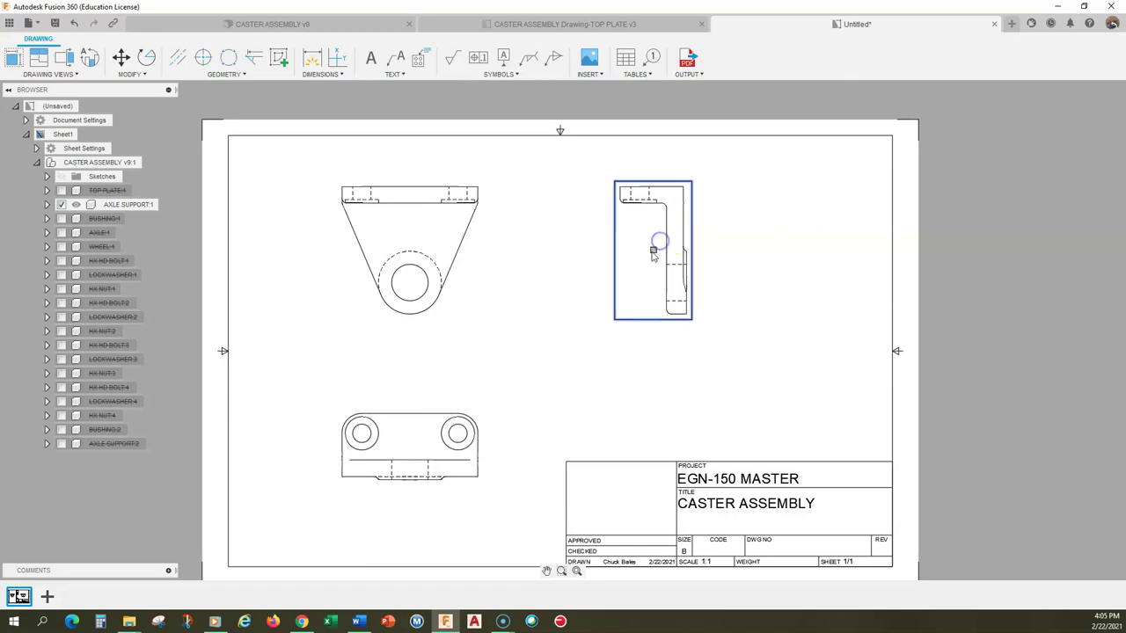
drag(653, 256, 767, 255)
click(642, 265)
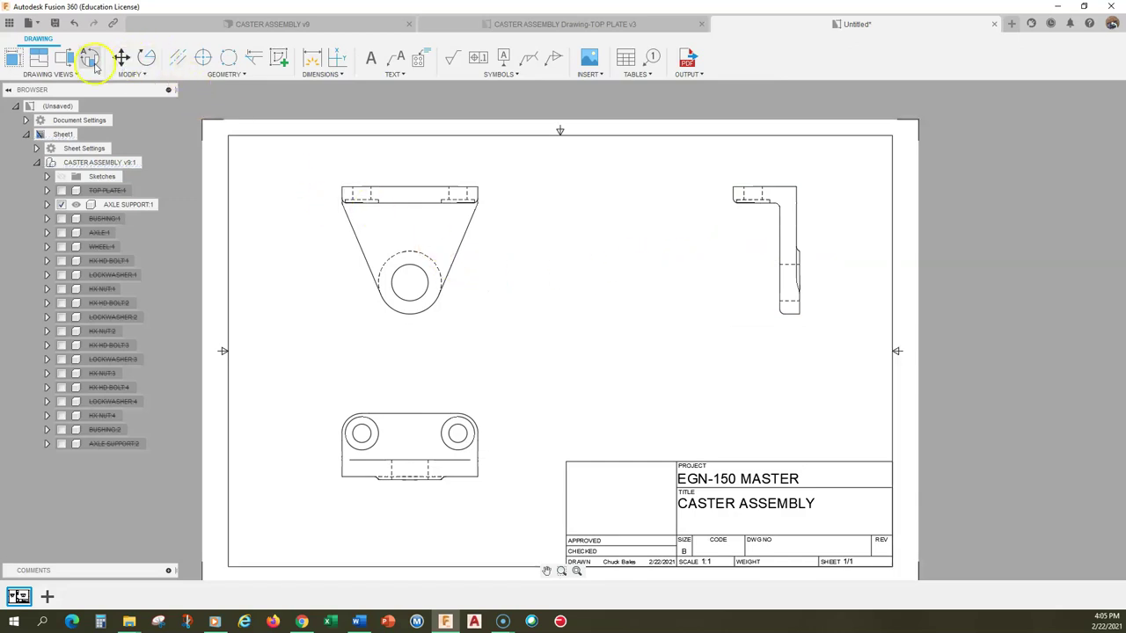
Draw an offset section line on the triangular view, through the right mounting hole, across the plate, and down through the axle hole's center.
click(64, 57)
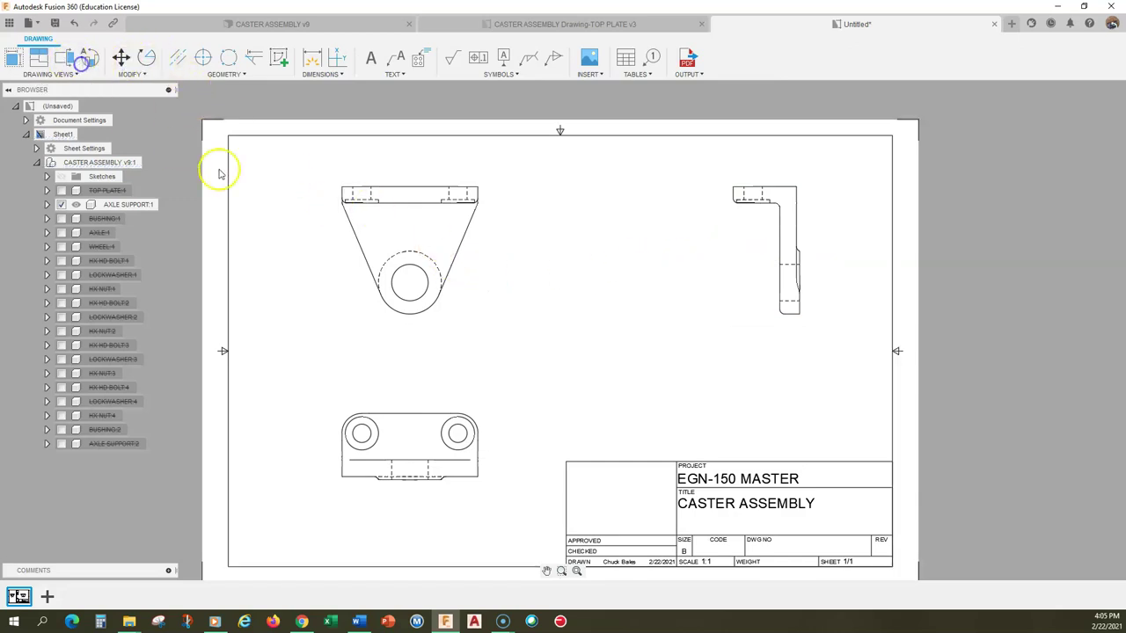
click(425, 239)
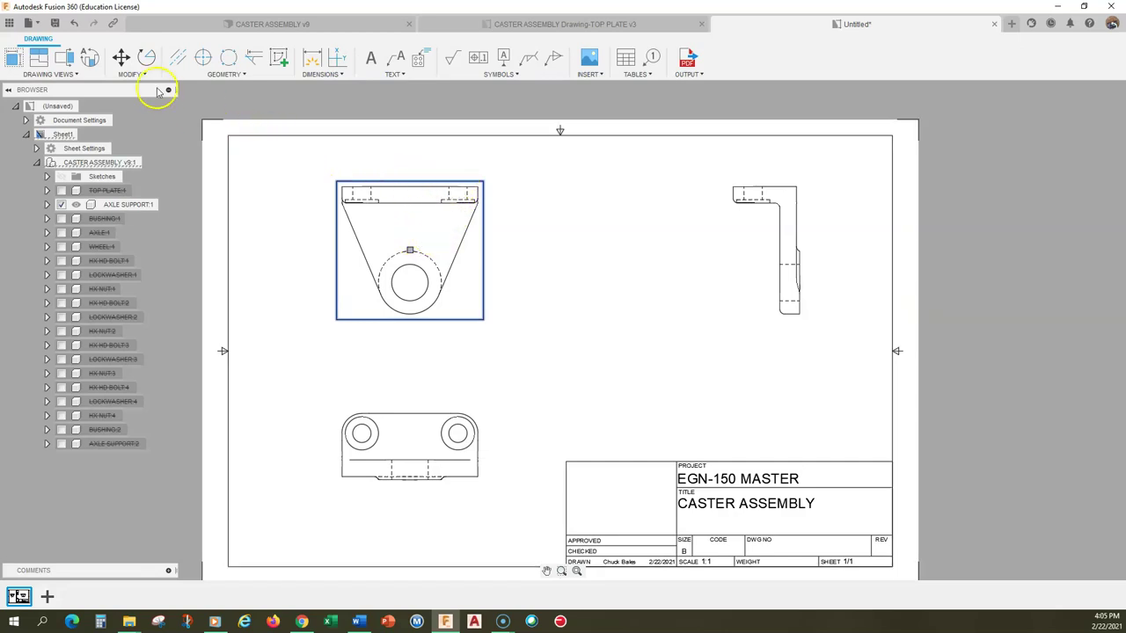
click(67, 60)
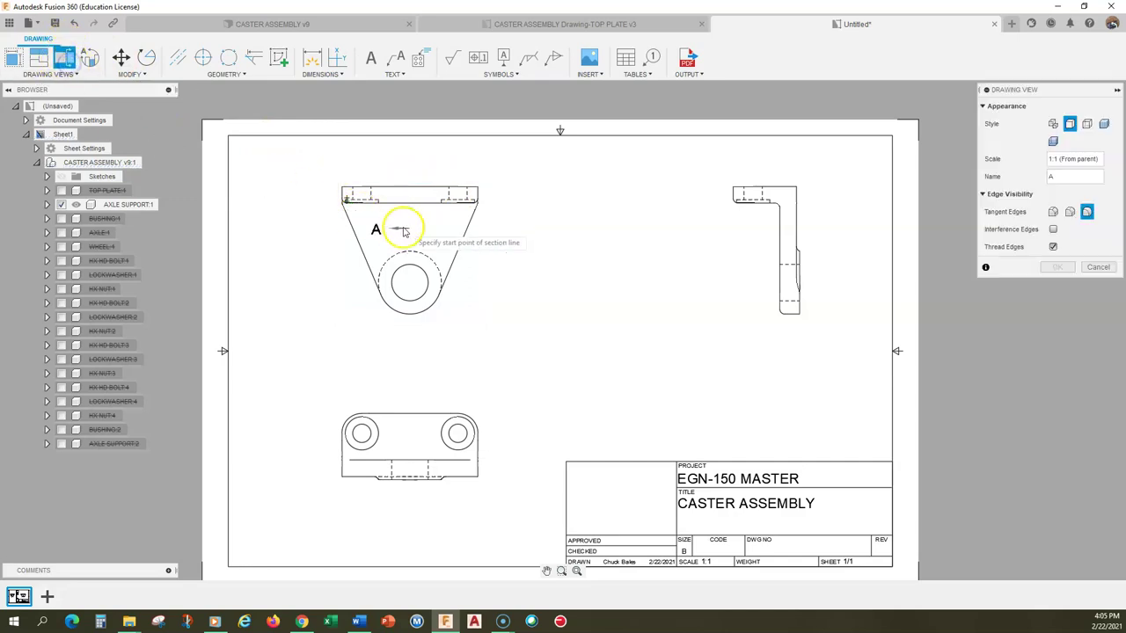
click(457, 171)
click(457, 219)
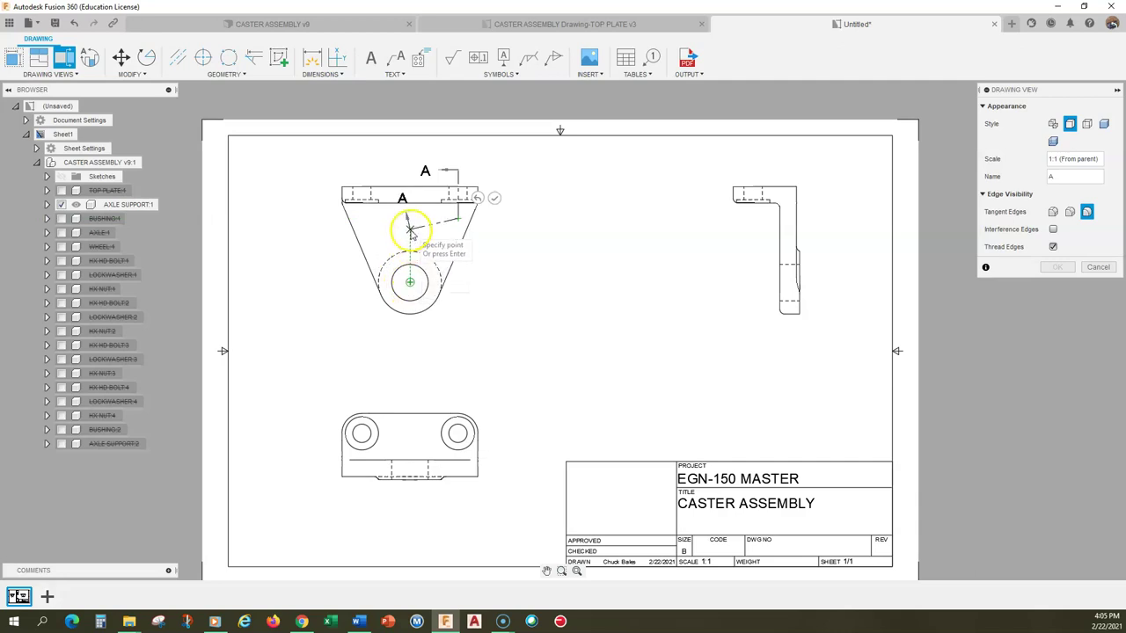
click(409, 227)
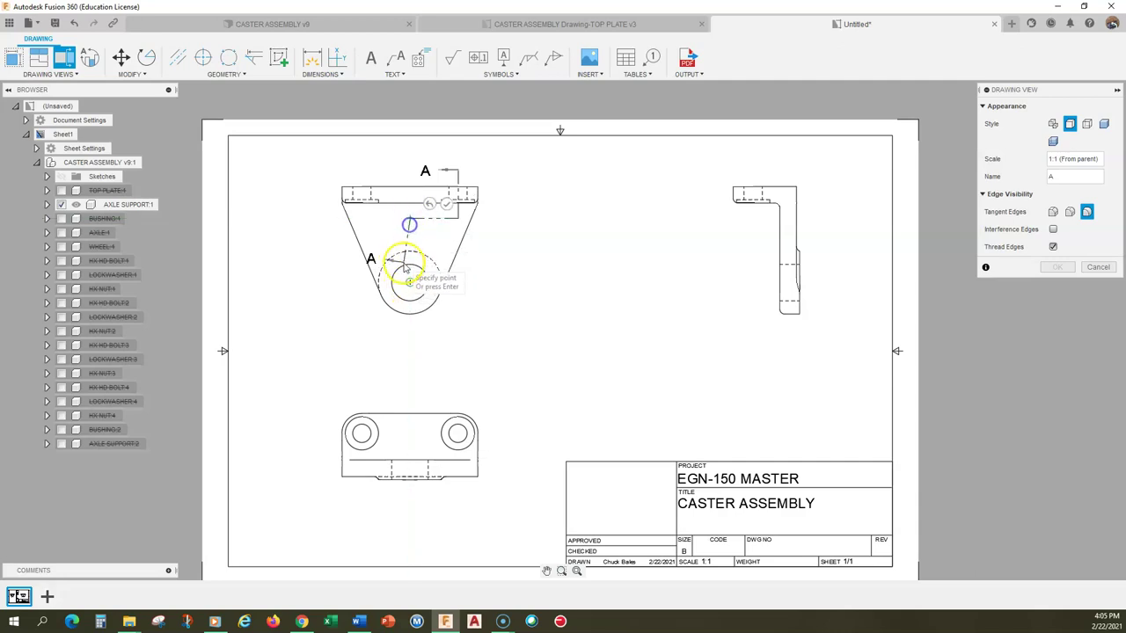
click(409, 329)
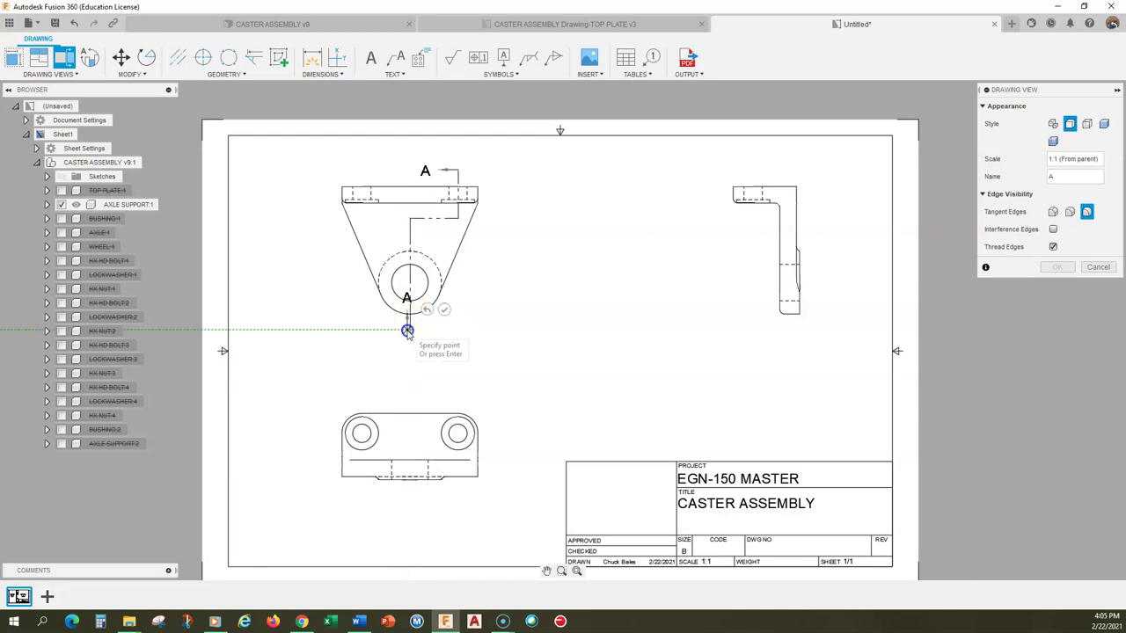
click(439, 322)
Place the full-depth section view between the triangular and side views and remove its section label.
click(633, 252)
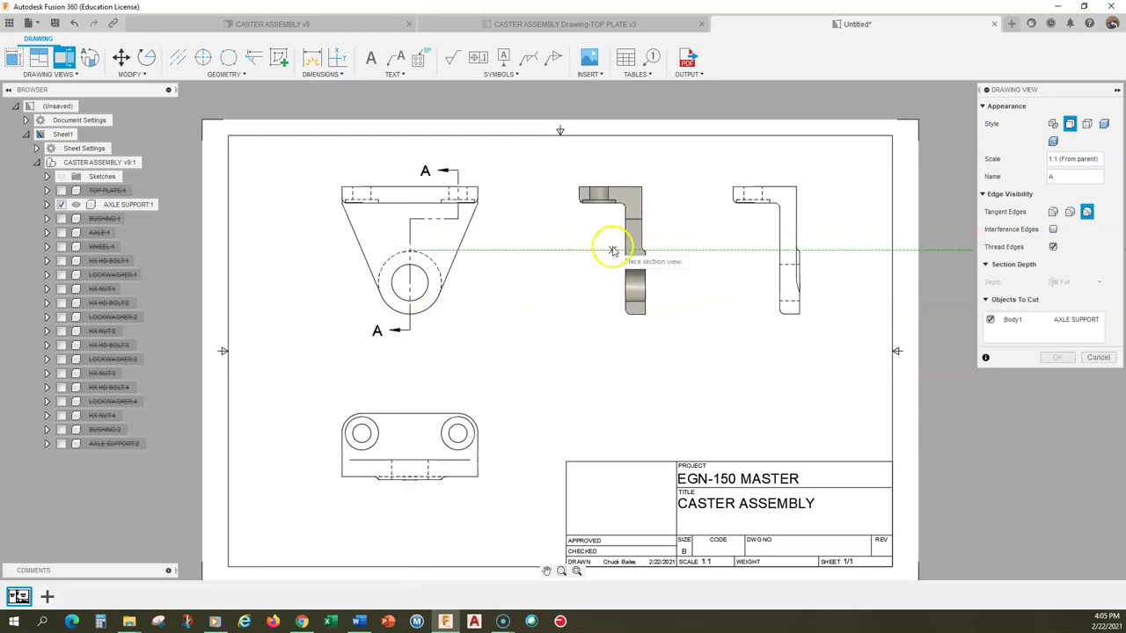
click(623, 250)
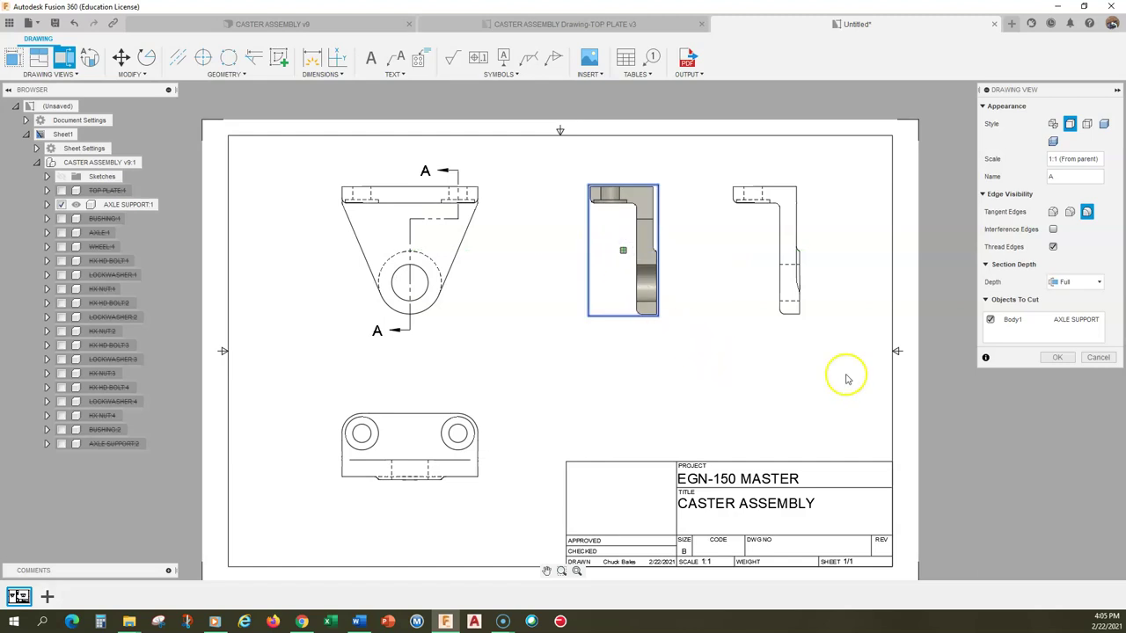
click(1057, 357)
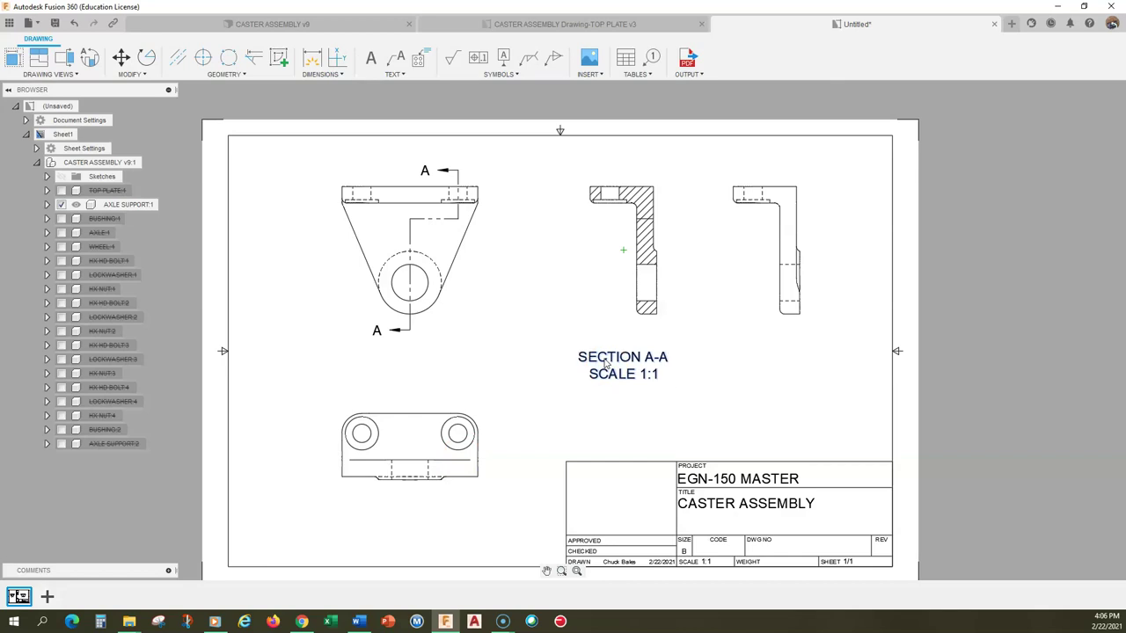
scroll(678, 288, up, 3)
mouse_move(680, 288)
middle_down()
mouse_move(534, 415)
mouse_move(821, 435)
mouse_move(794, 410)
mouse_move(762, 416)
middle_up()
scroll(537, 419, up, 1)
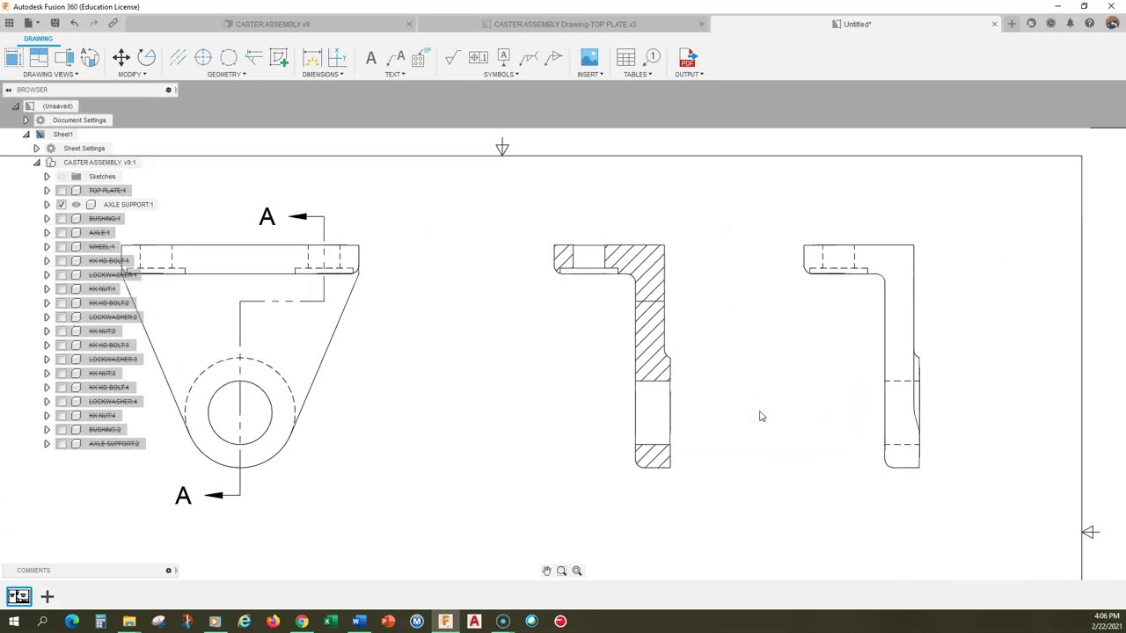
Delete the unsectioned side view beside the hatched section view.
click(658, 307)
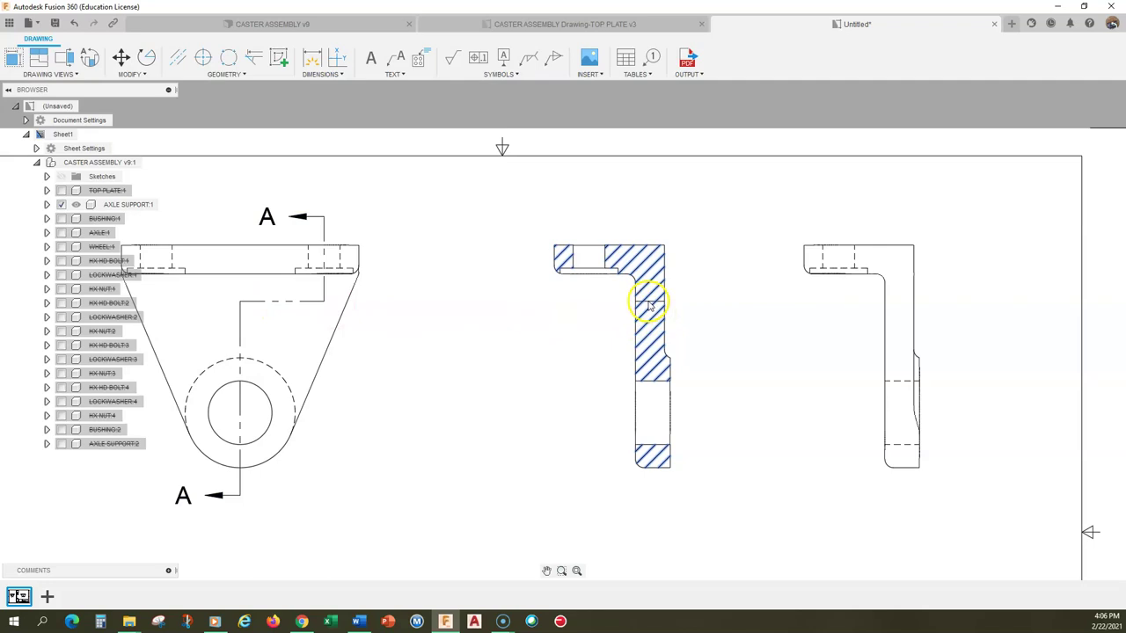
scroll(572, 369, down, 1)
middle_drag(636, 360, 661, 360)
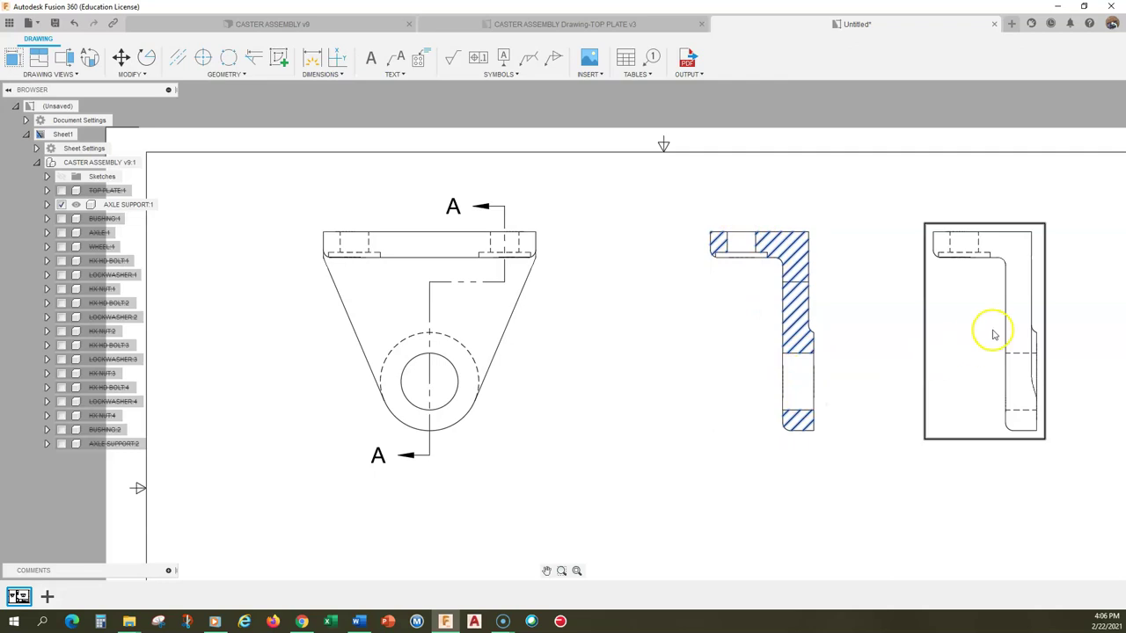
key(Delete)
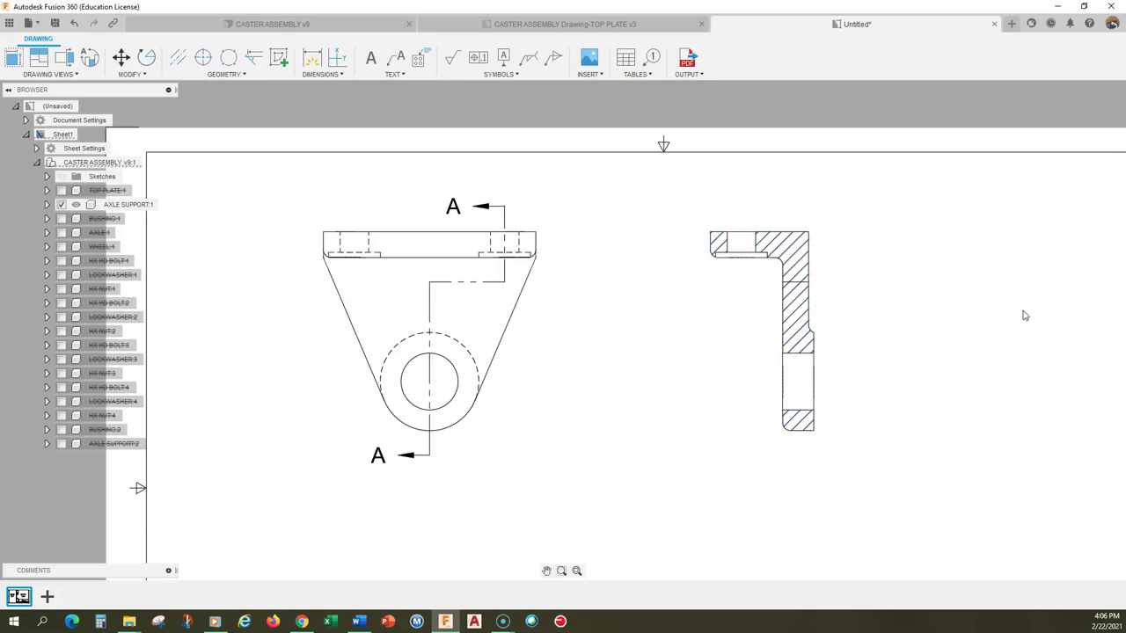
scroll(937, 343, down, 5)
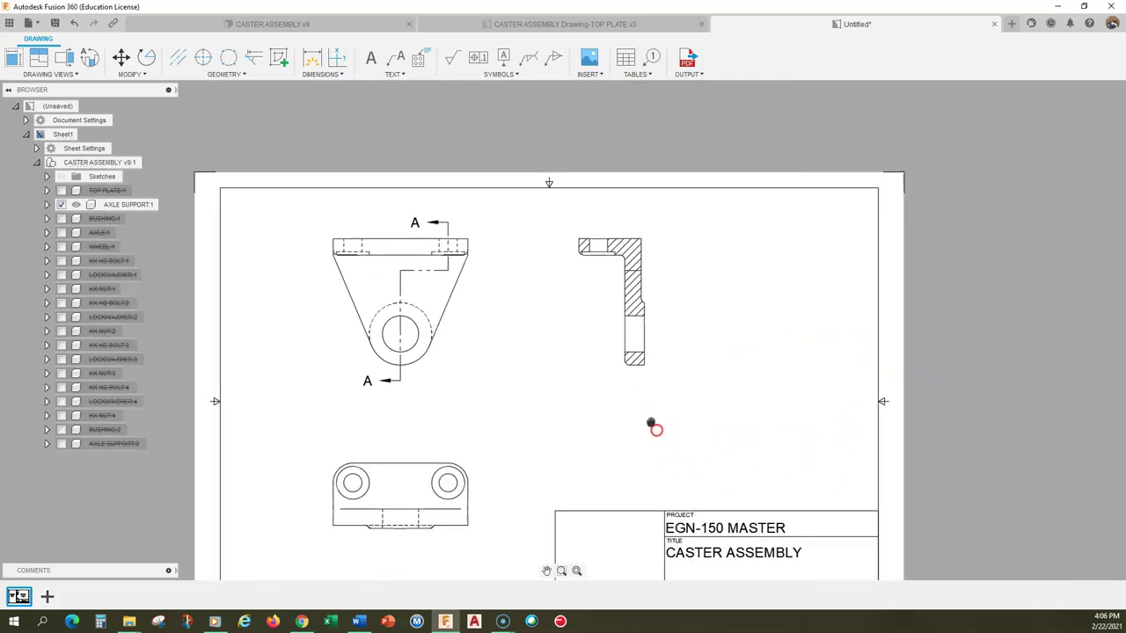
middle_drag(650, 421, 731, 369)
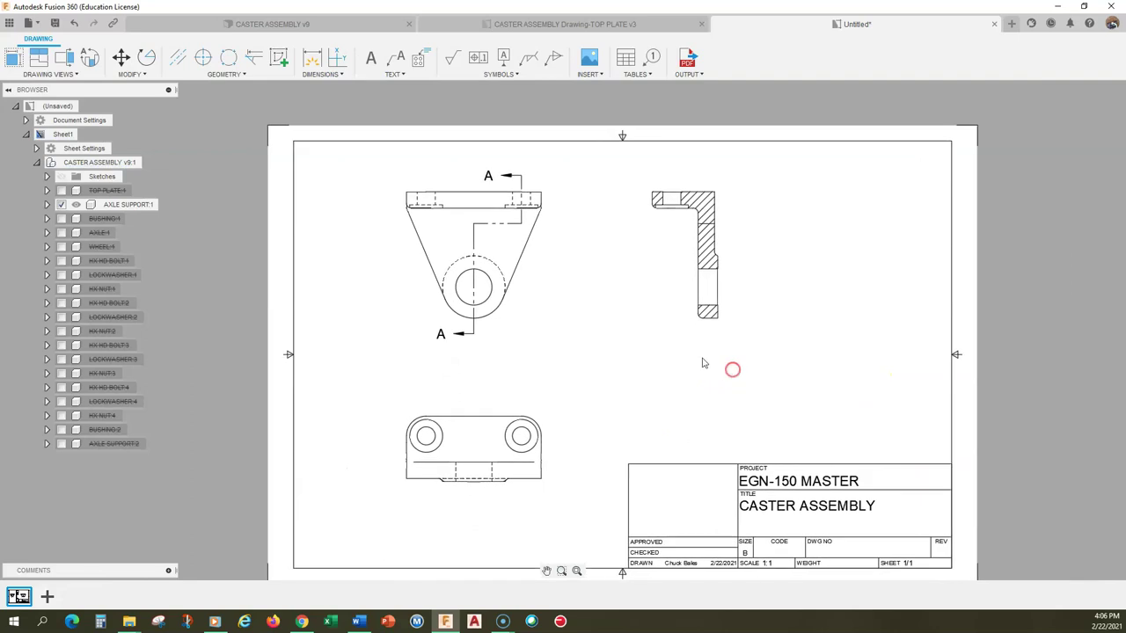
Move the section view farther right, keeping it aligned with the triangular view.
click(709, 260)
drag(685, 256, 738, 256)
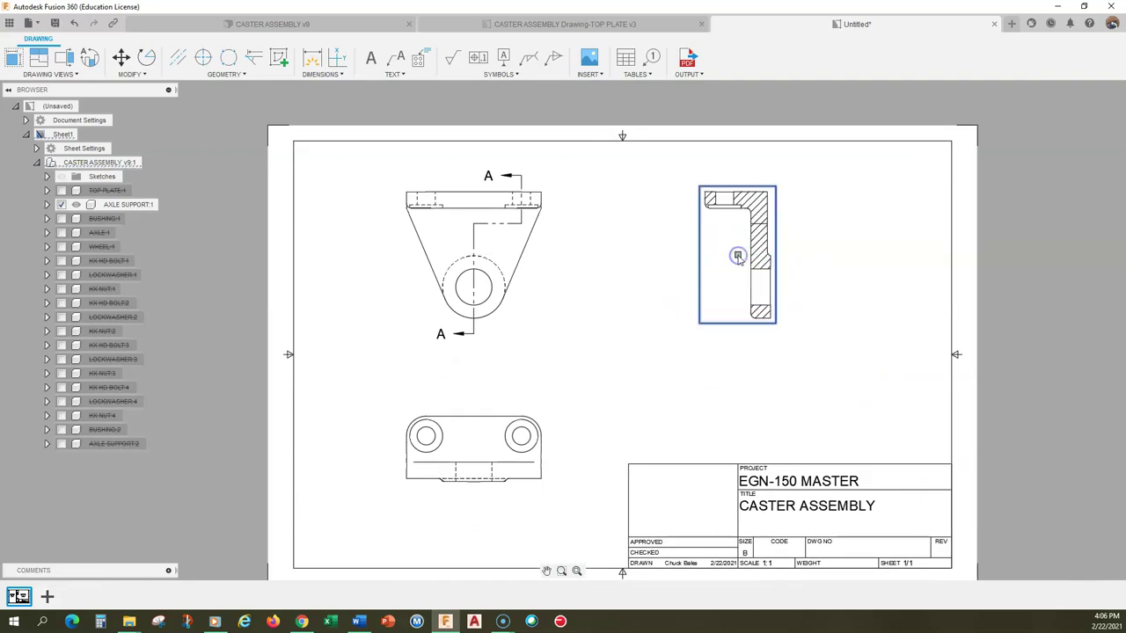
click(615, 383)
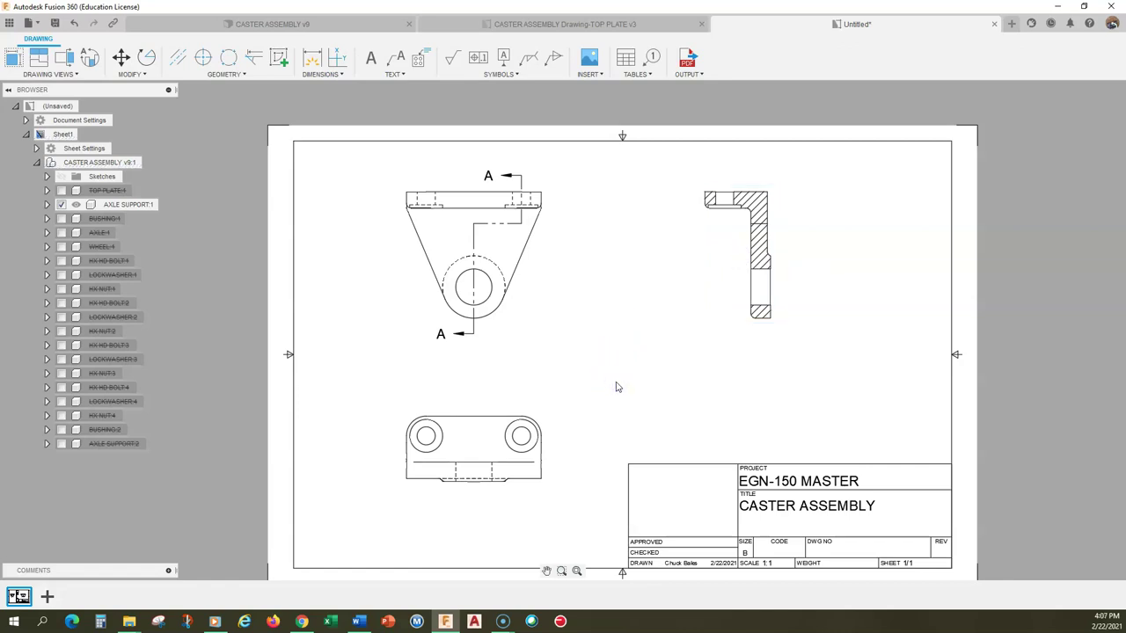
Try to add a center mark to the dashed circle around the axle hole in the triangular view.
scroll(556, 346, up, 3)
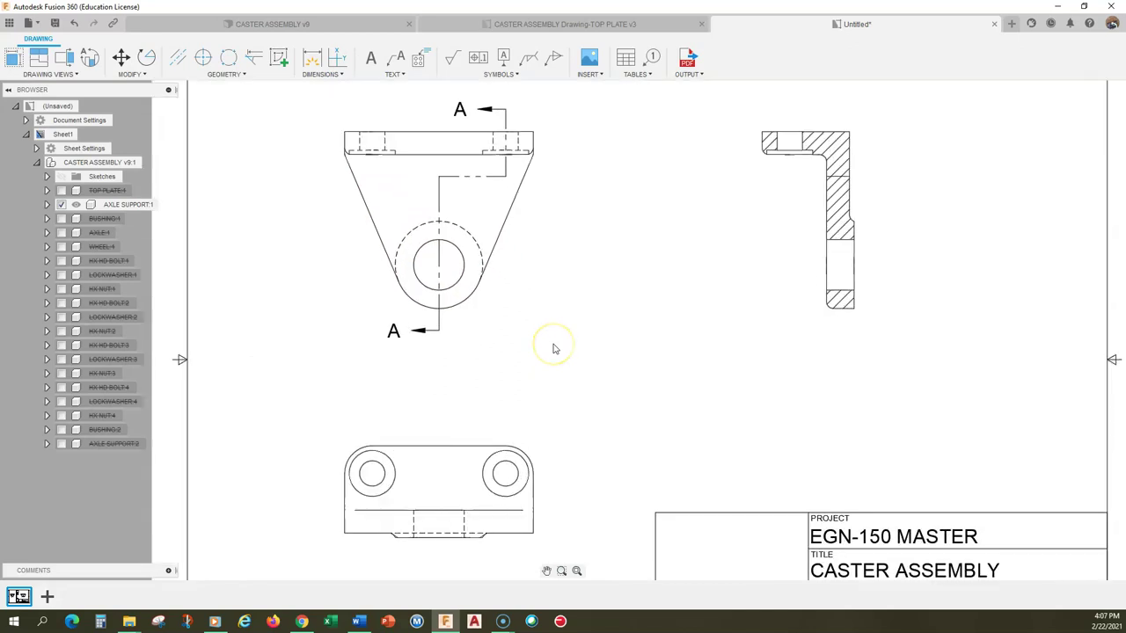
click(204, 57)
click(489, 265)
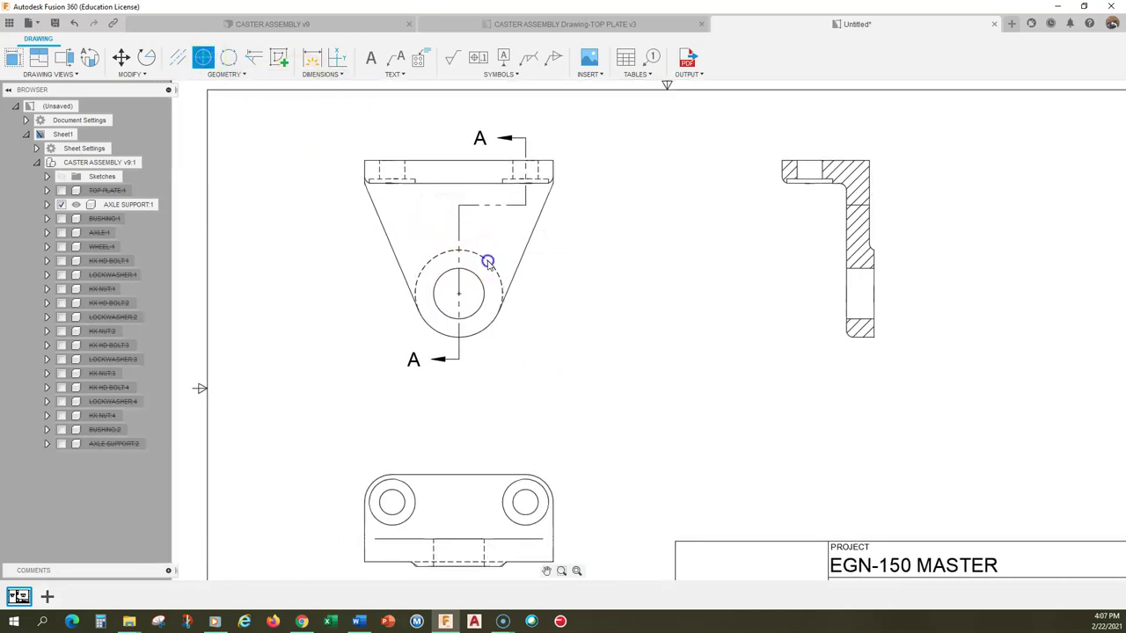
click(75, 23)
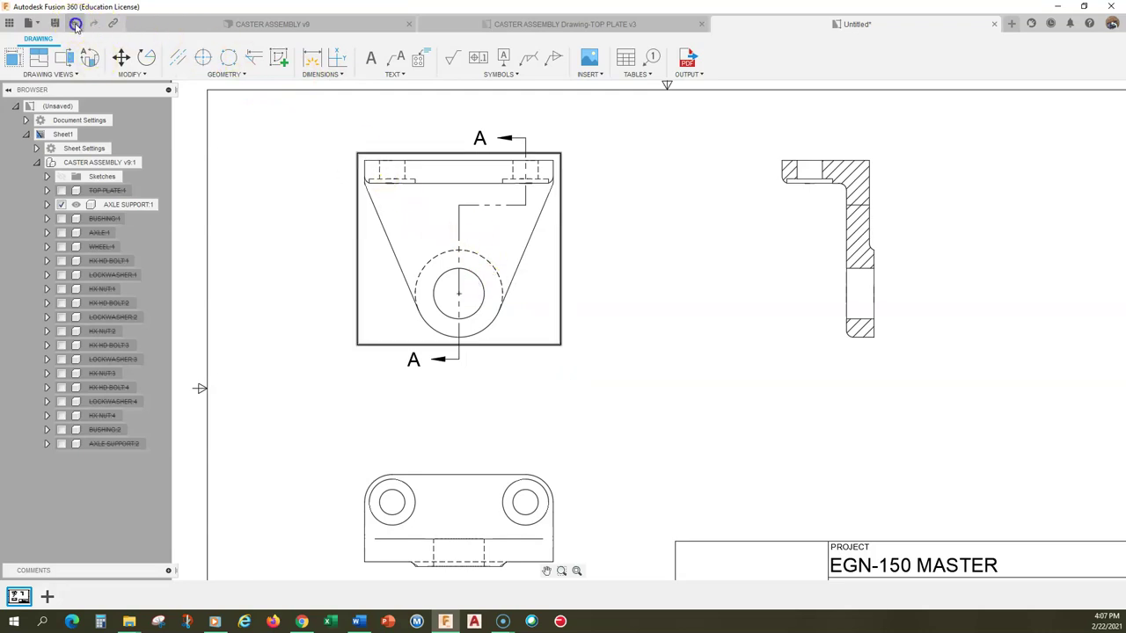
click(75, 25)
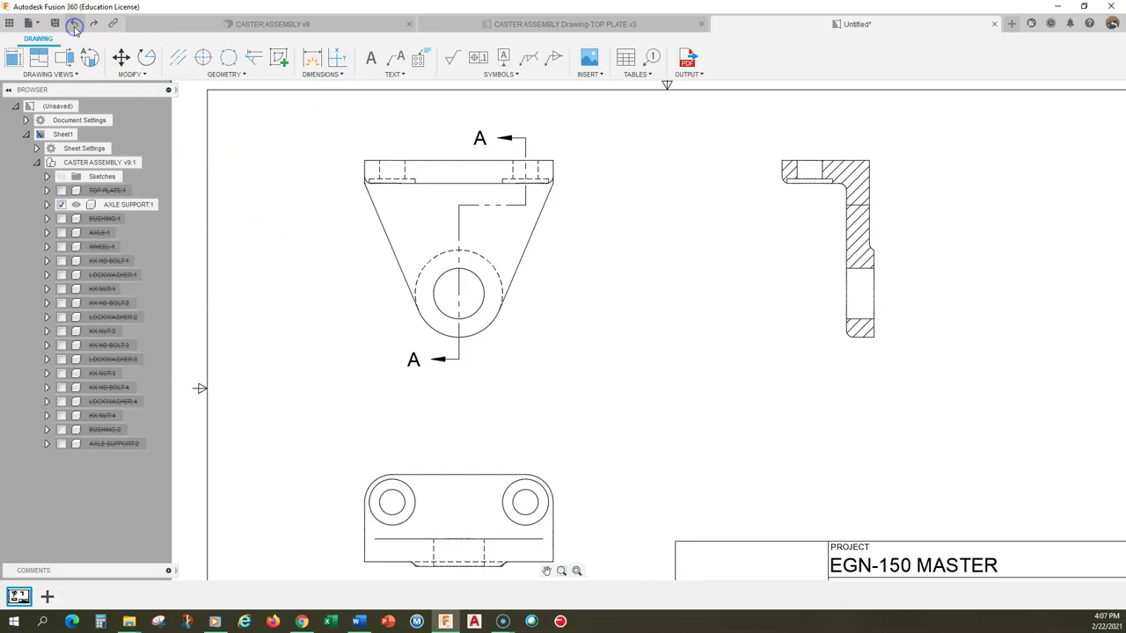
Add a center mark to the axle hole in the triangular view and extend its horizontal lines past both sides of the part.
click(202, 57)
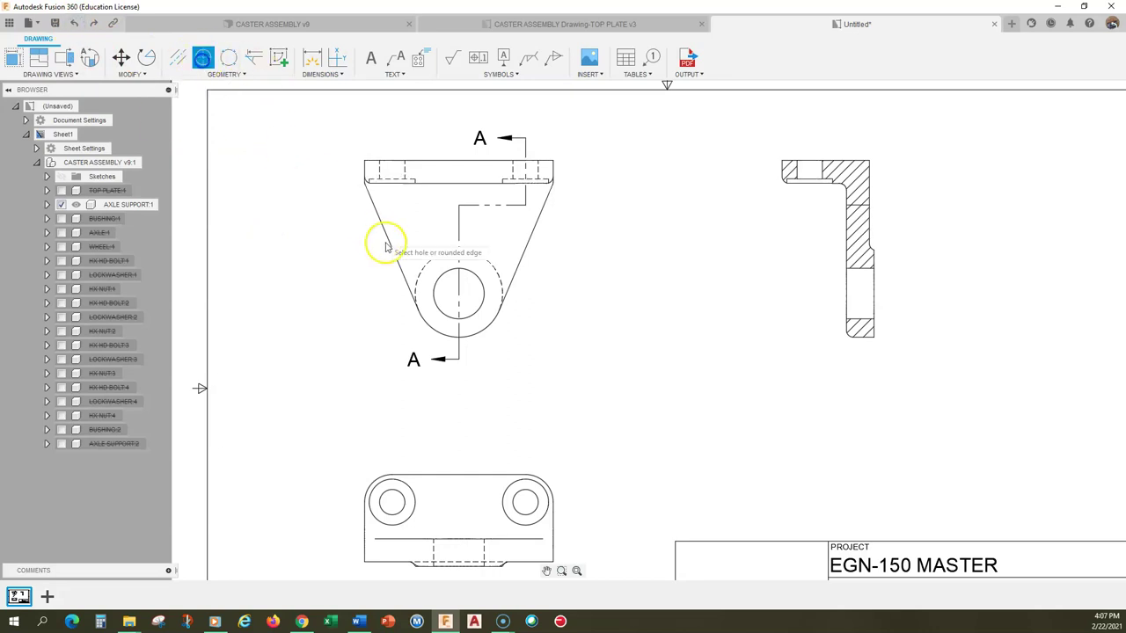
click(444, 279)
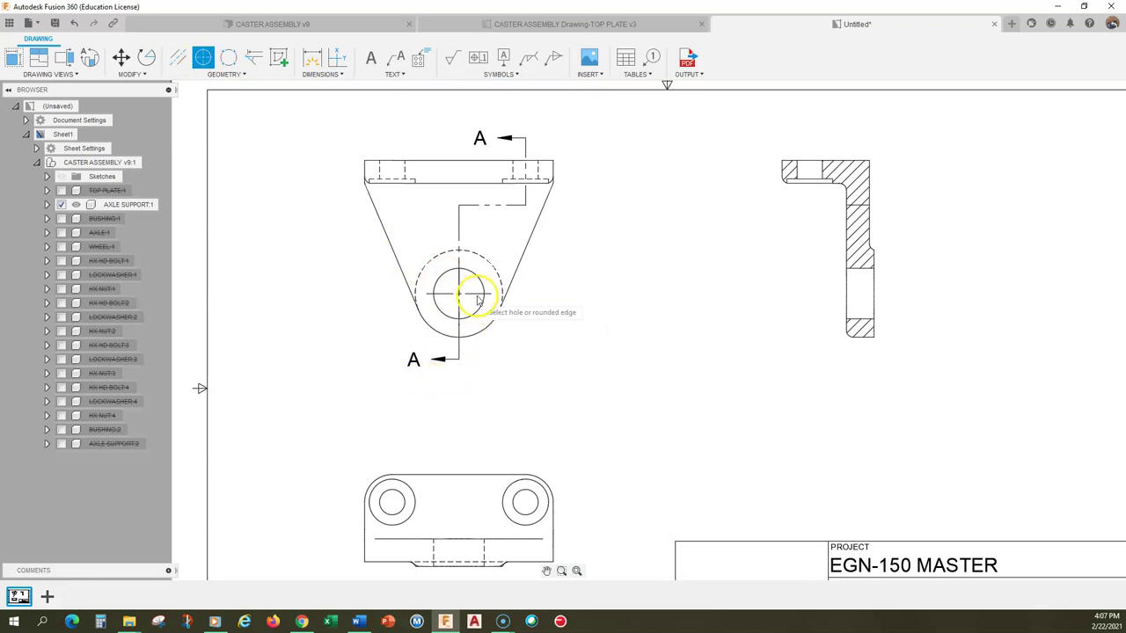
scroll(475, 322, up, 1)
scroll(474, 322, up, 2)
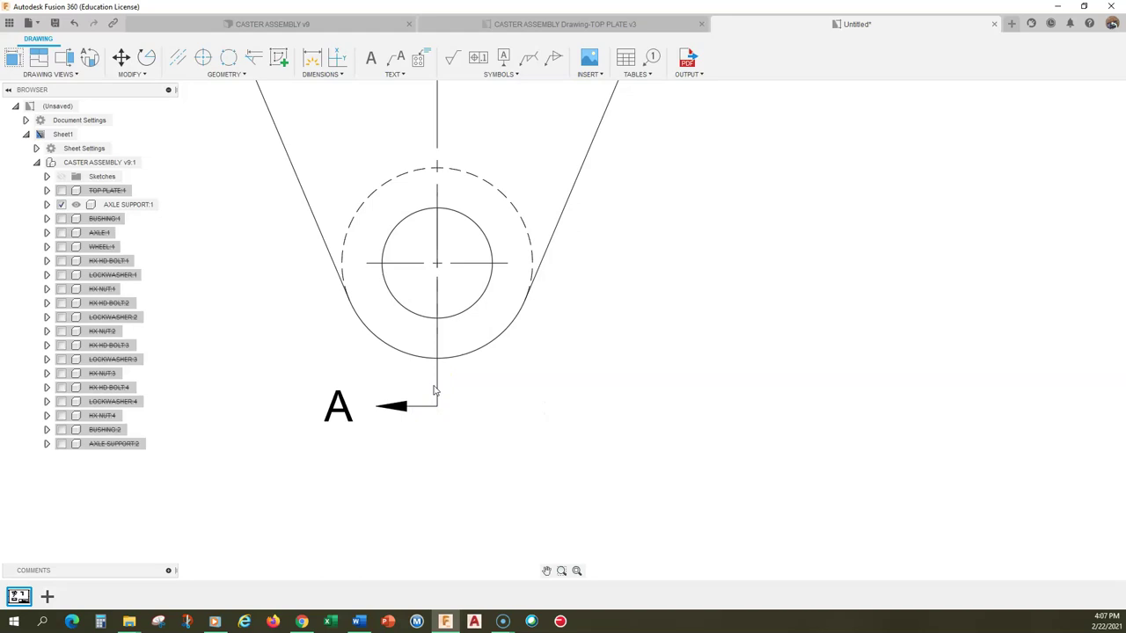
click(440, 294)
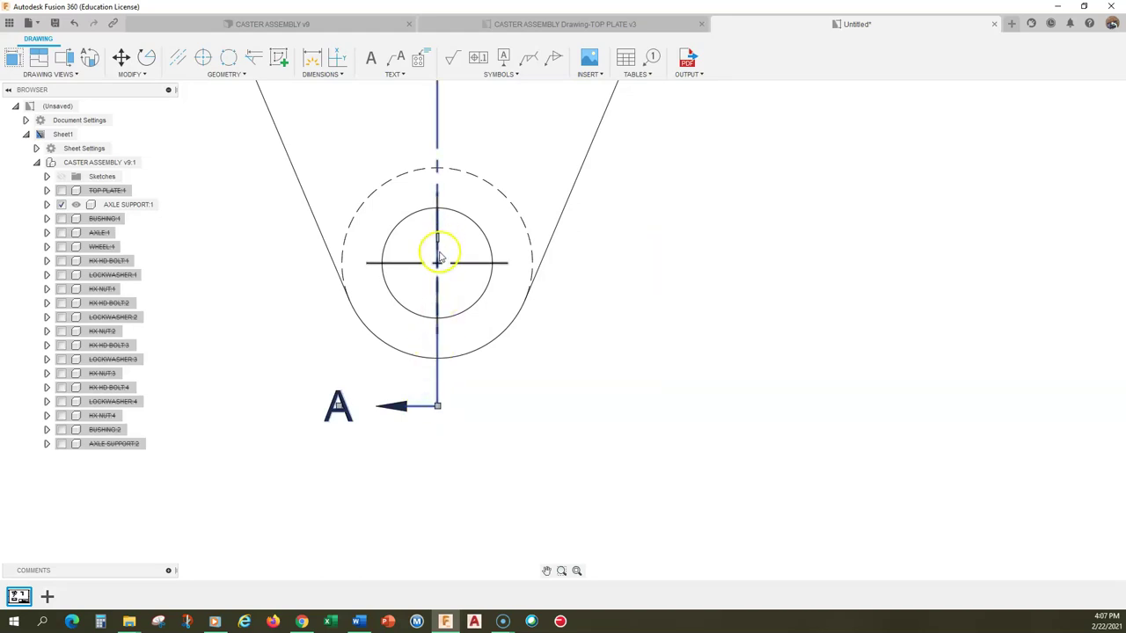
click(439, 264)
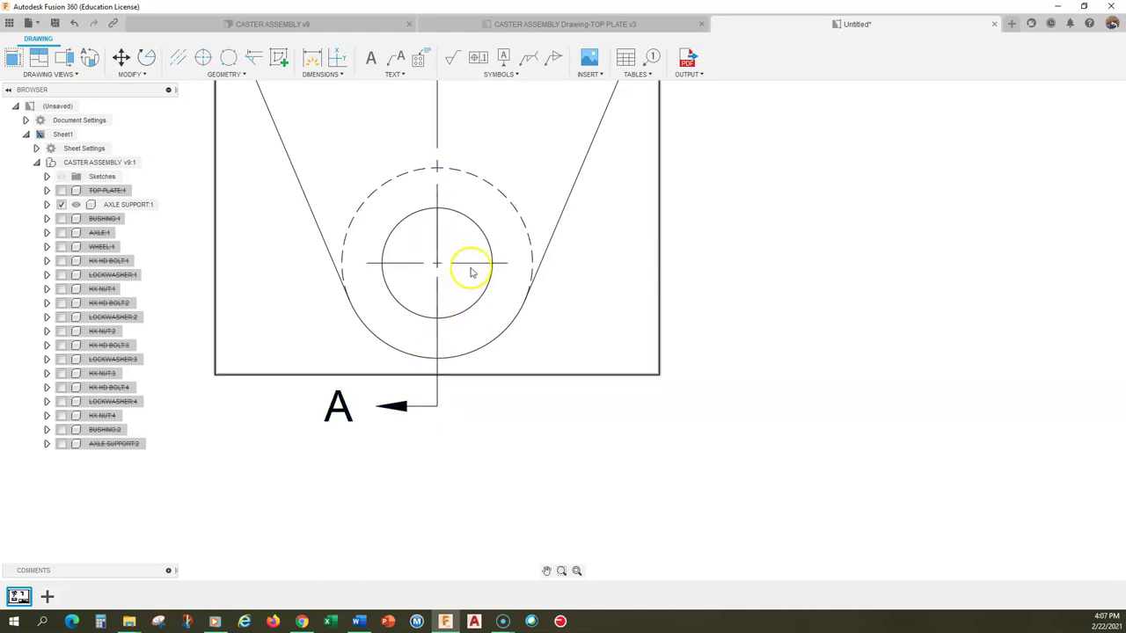
click(466, 266)
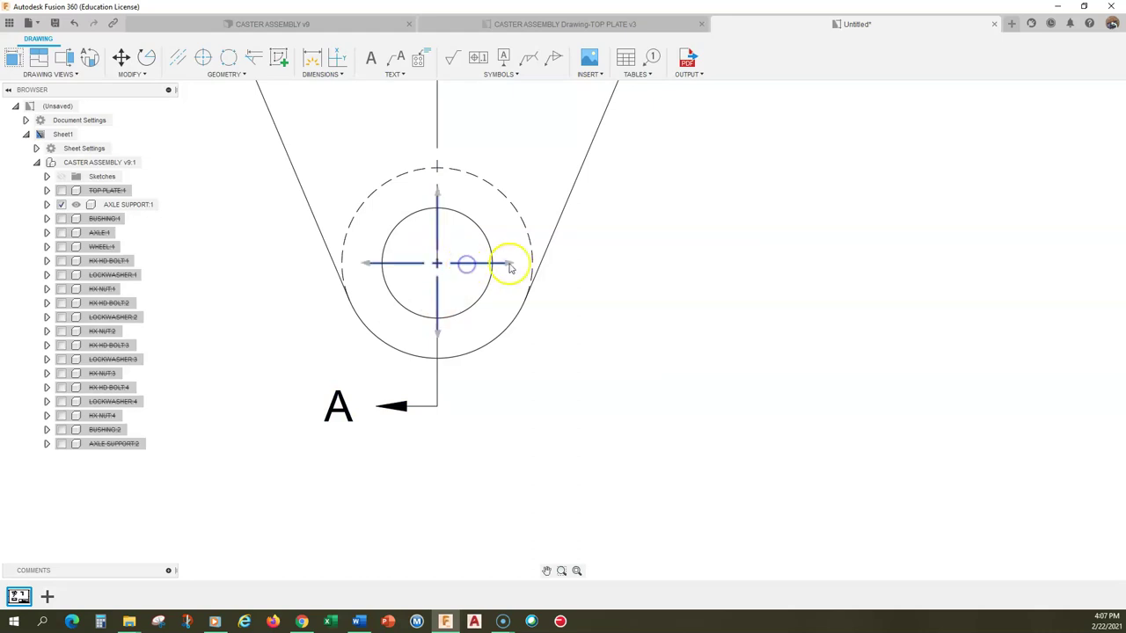
drag(507, 268, 564, 264)
drag(370, 265, 300, 262)
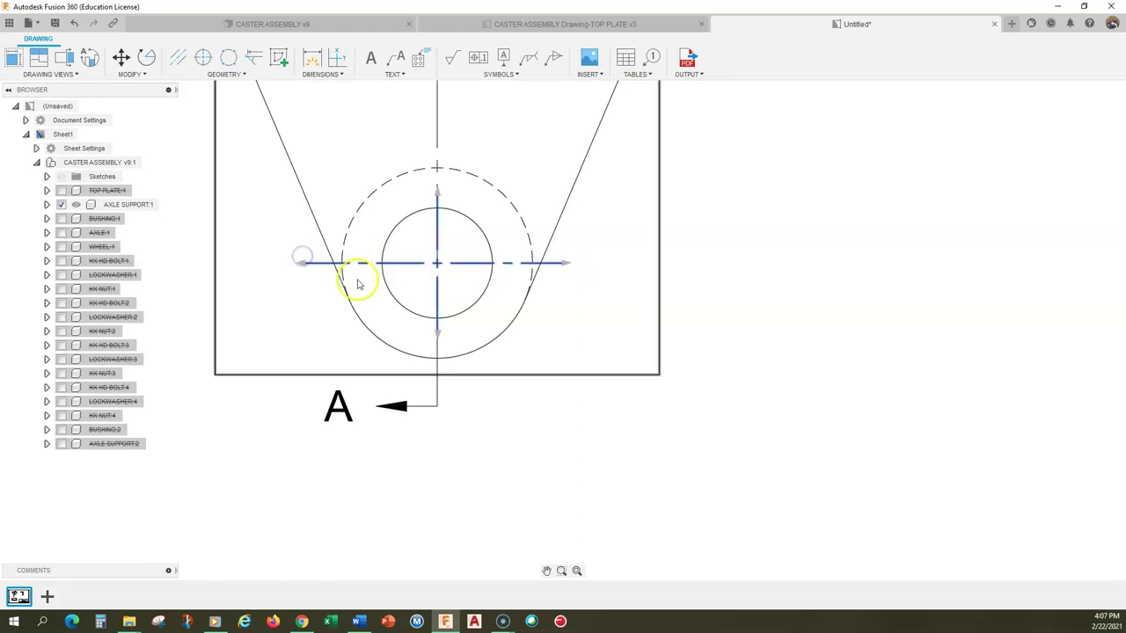
Add a vertical centerline between the left mounting hole's two hidden edges in the triangular view.
scroll(571, 343, down, 5)
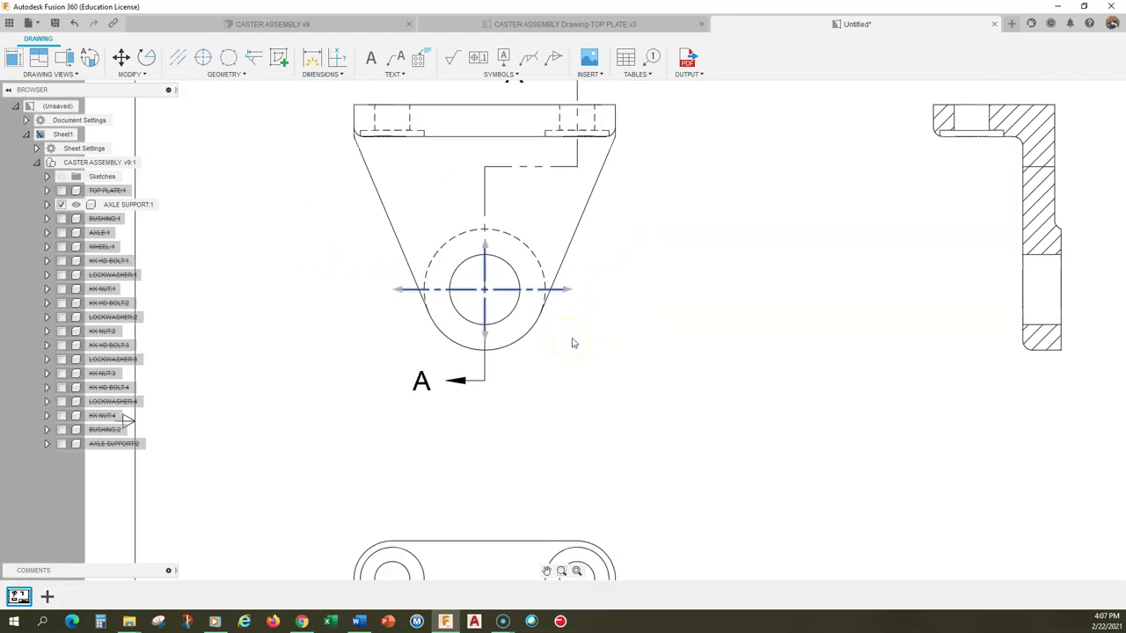
middle_drag(583, 377, 558, 413)
scroll(590, 334, down, 1)
middle_drag(590, 334, 596, 314)
mouse_move(576, 417)
middle_down()
mouse_move(527, 283)
mouse_move(573, 390)
middle_up()
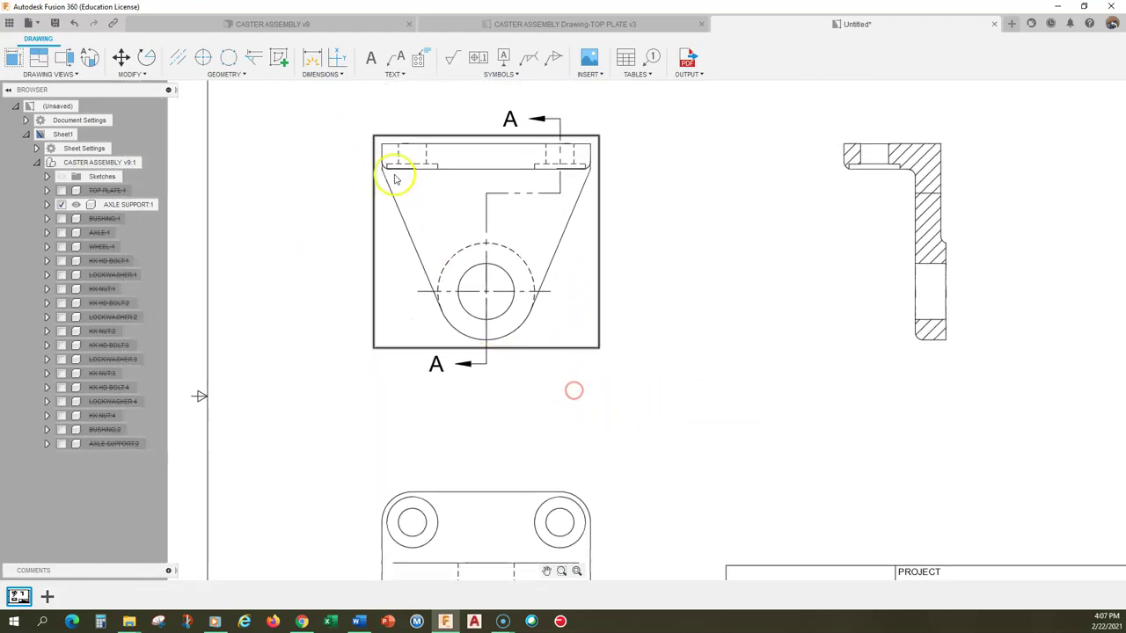
click(176, 57)
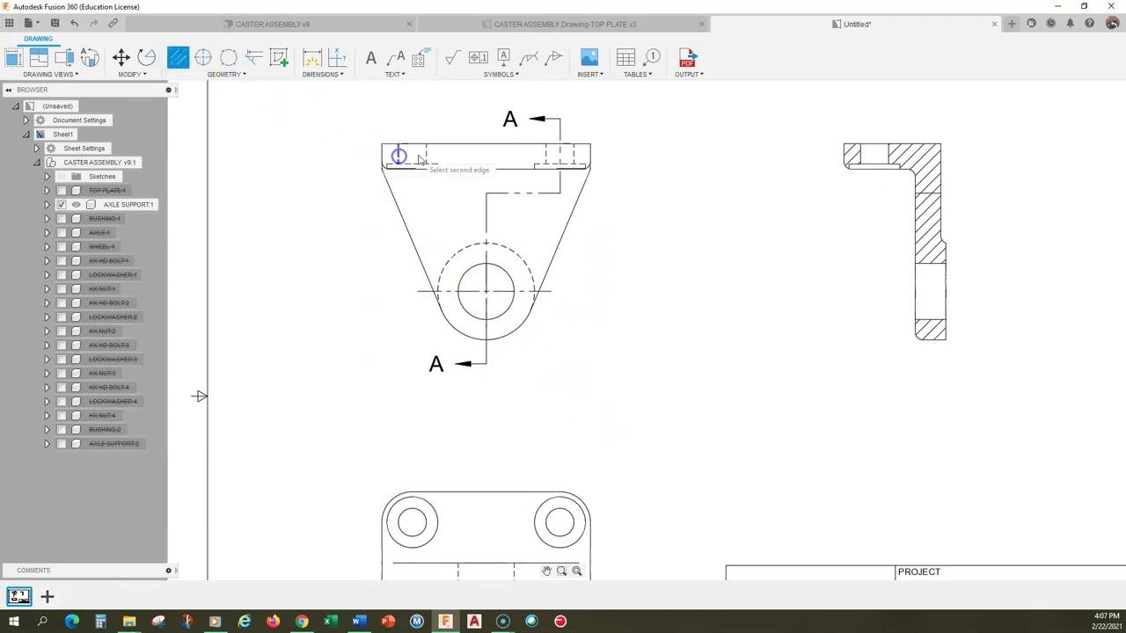
click(425, 161)
scroll(409, 188, up, 3)
scroll(410, 239, down, 1)
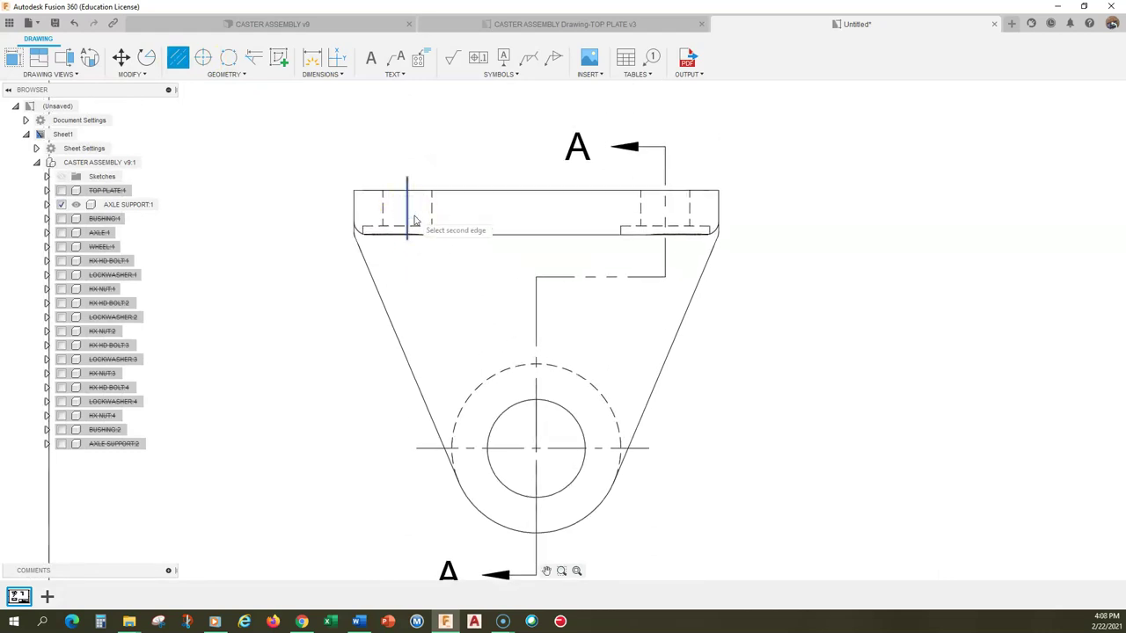
key(Escape)
Extend the lower end of the left mounting hole's centerline slightly below the flange.
click(407, 215)
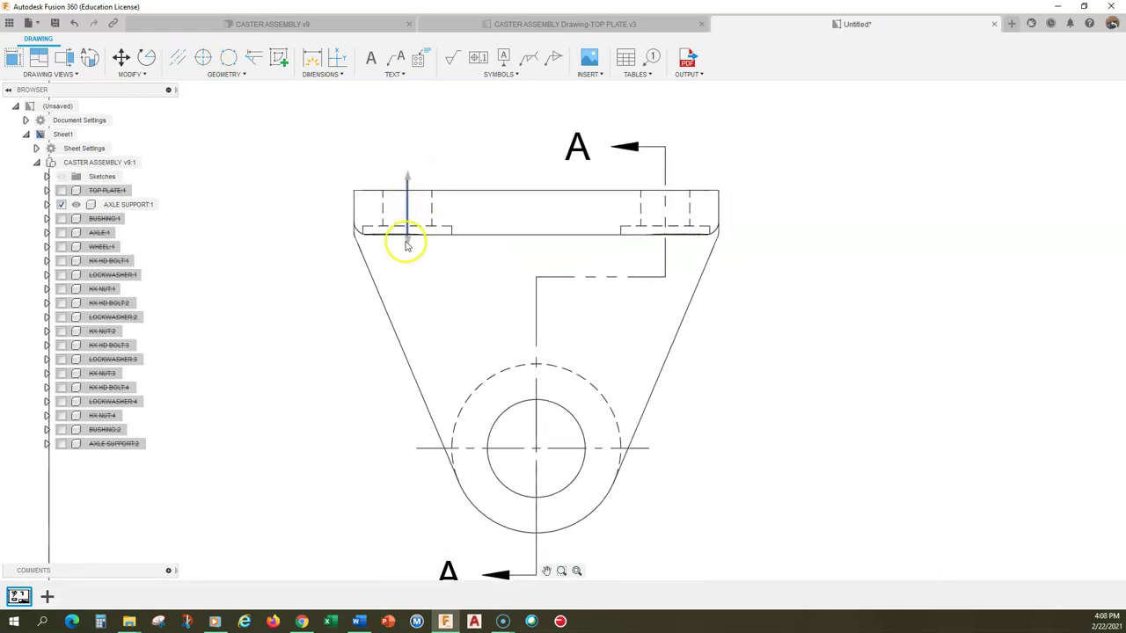
drag(407, 239, 408, 251)
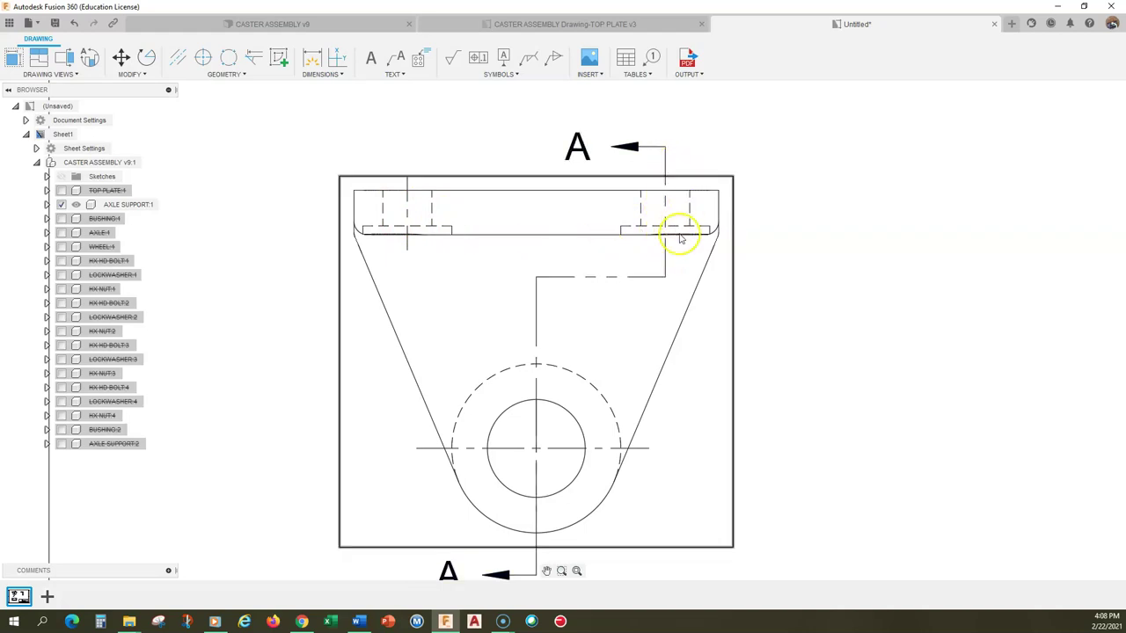
scroll(665, 369, down, 3)
middle_drag(668, 375, 556, 82)
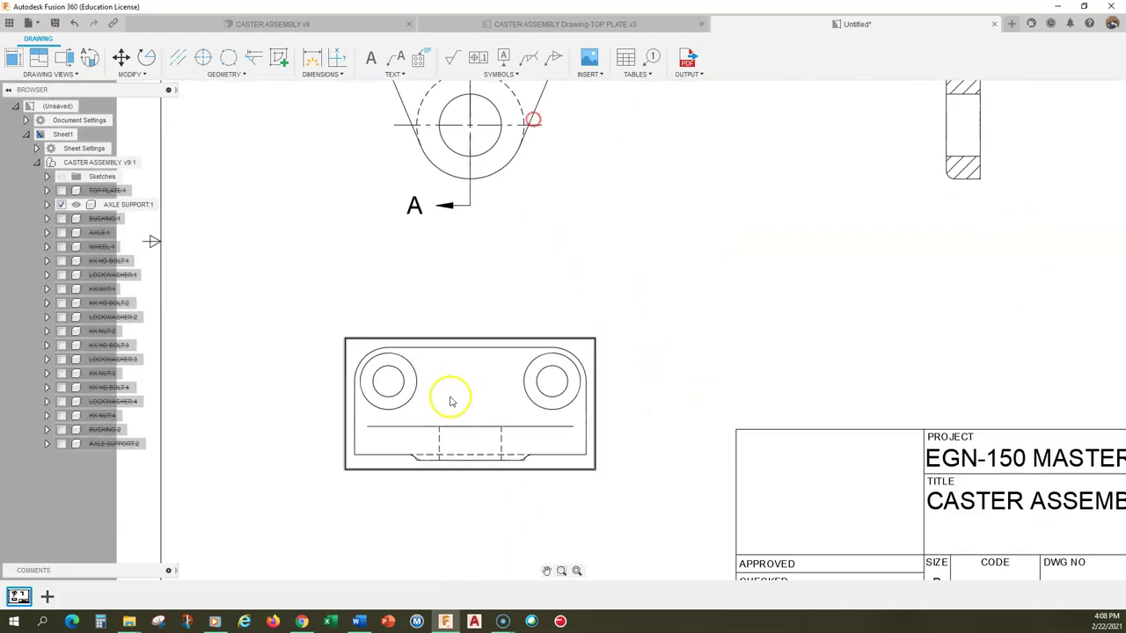
Add center marks to the left and right mounting holes in the flange view below the triangular view.
click(201, 60)
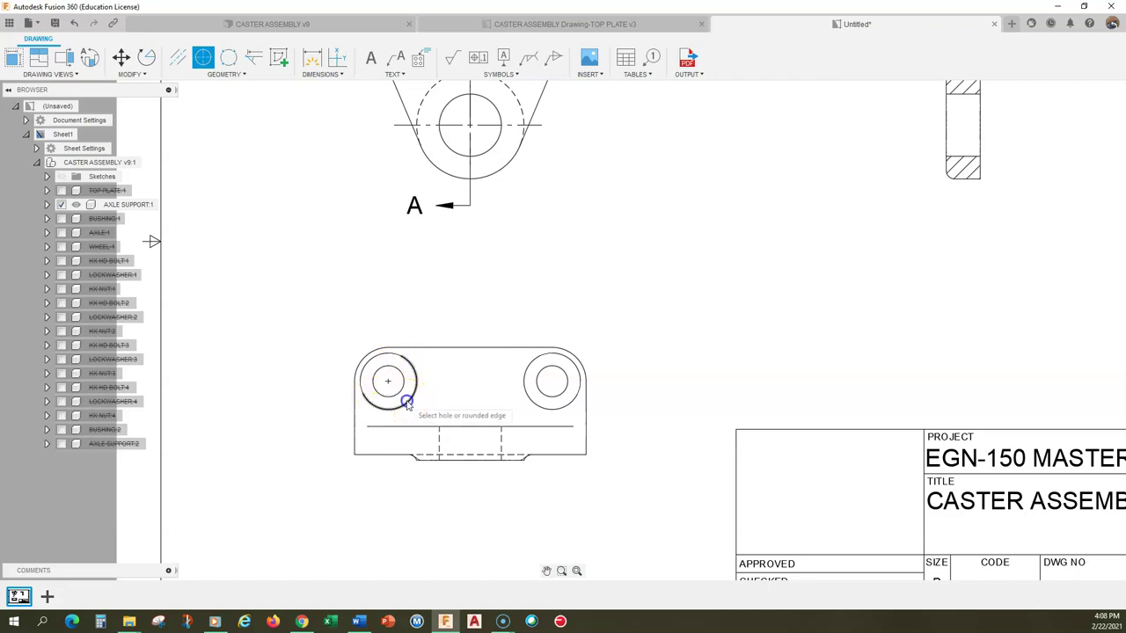
click(74, 23)
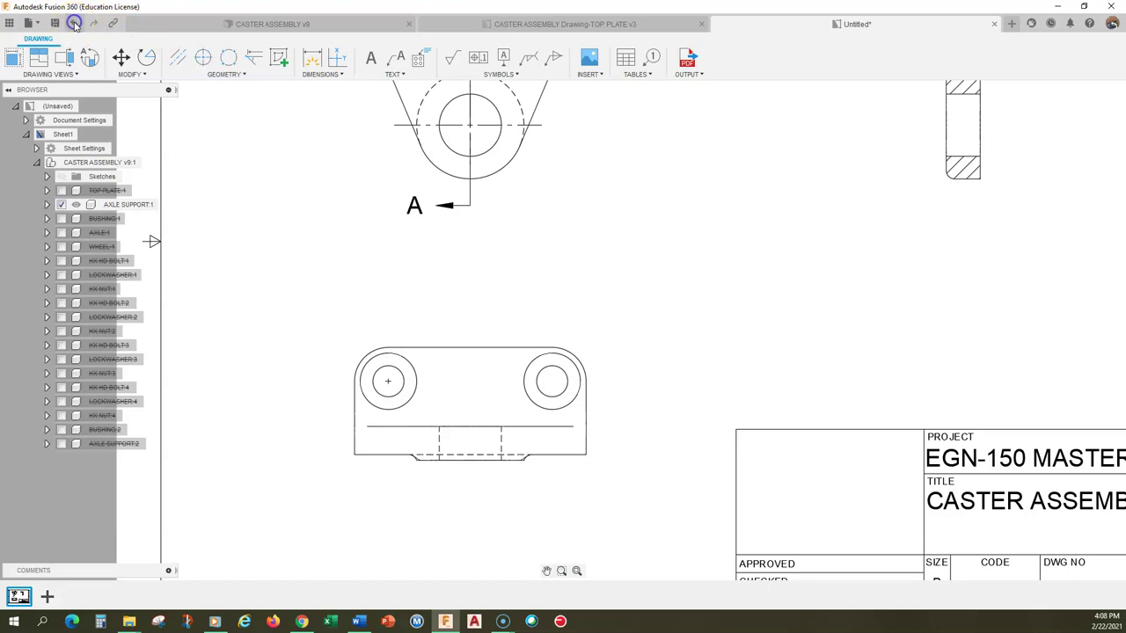
click(202, 58)
click(395, 377)
click(549, 374)
click(380, 338)
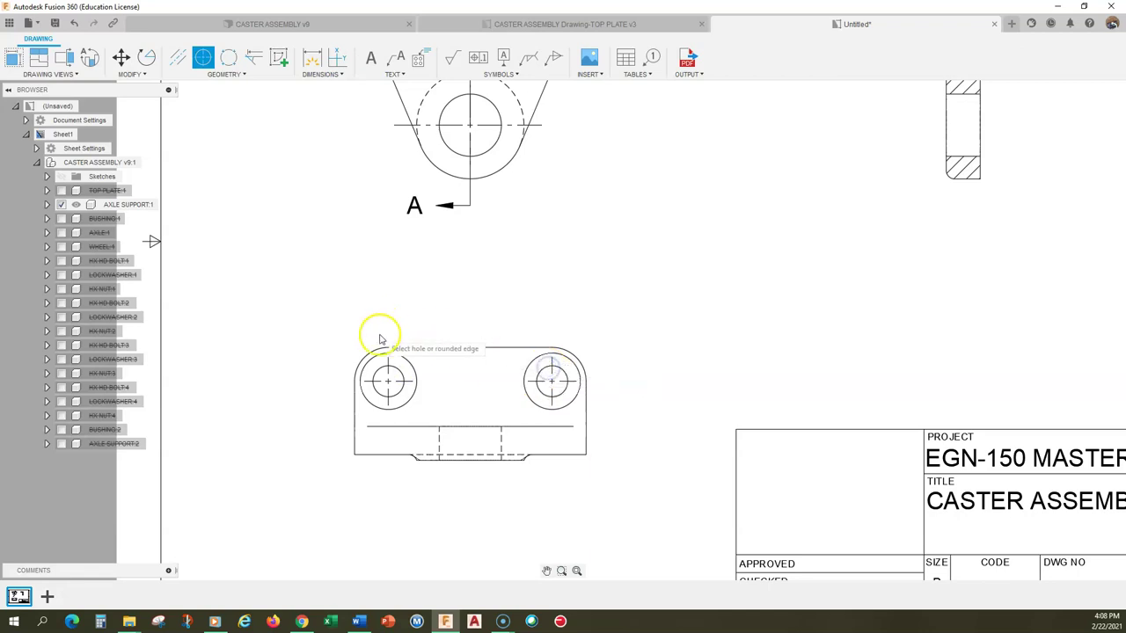
key(Escape)
Extend the left mounting hole's center mark lines past the part outline and the hole's outer circle in the flange view.
scroll(376, 379, up, 3)
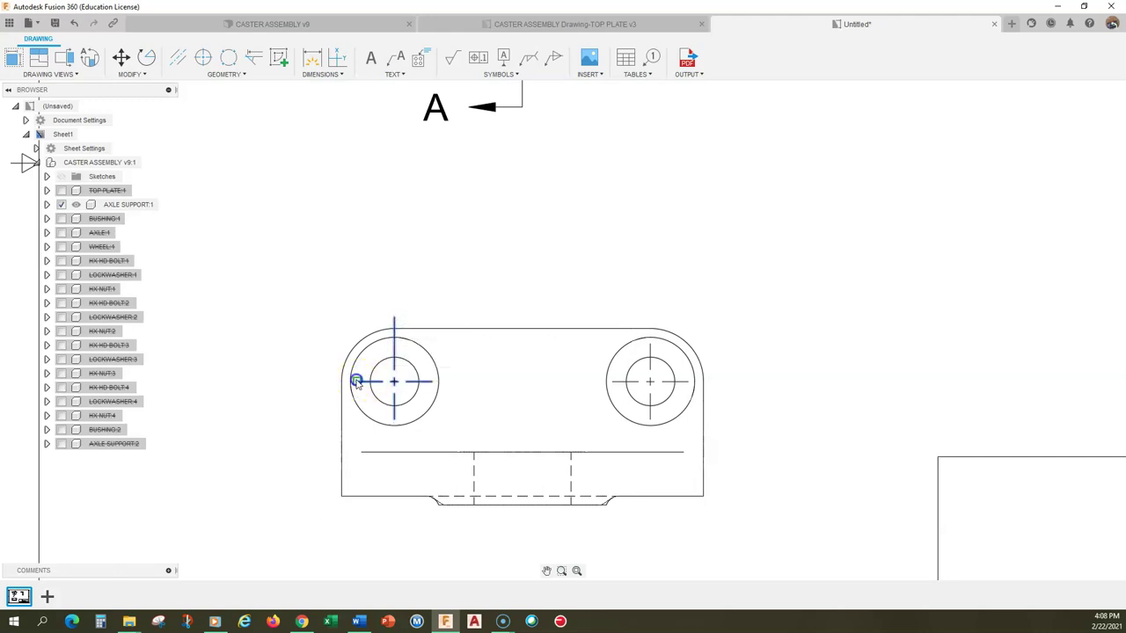
click(364, 410)
click(395, 419)
click(395, 435)
click(74, 23)
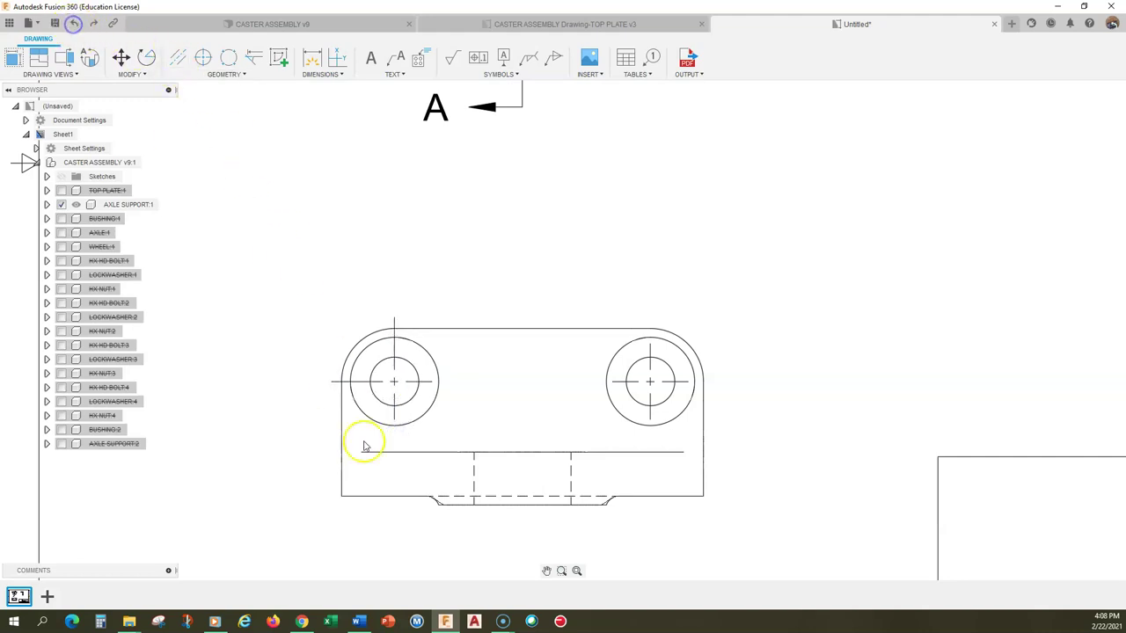
click(395, 419)
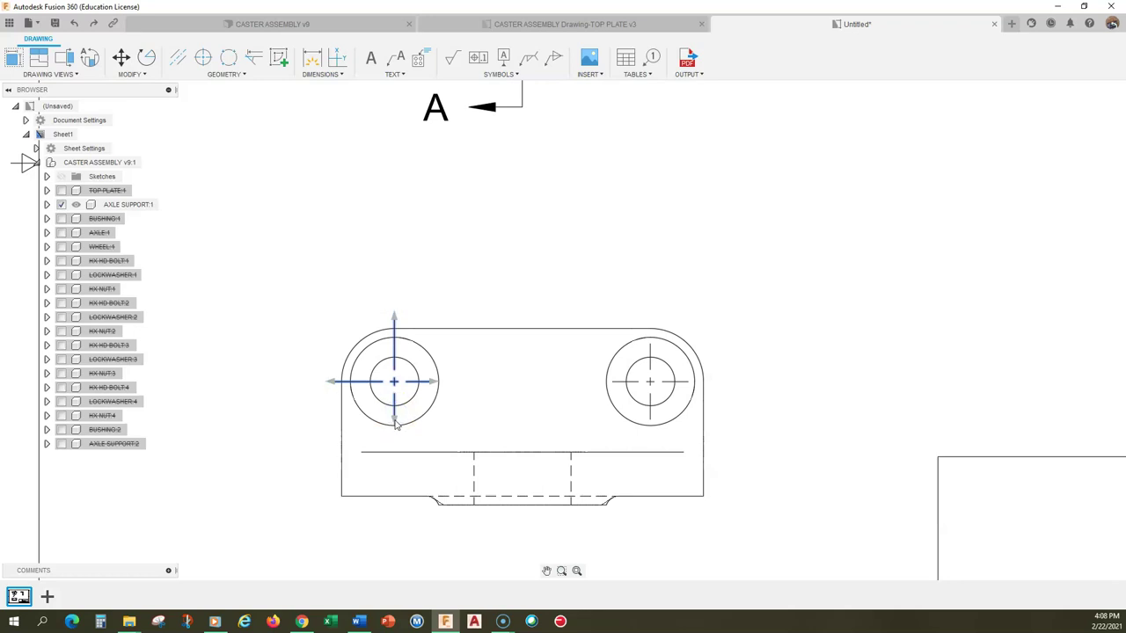
click(432, 380)
click(447, 385)
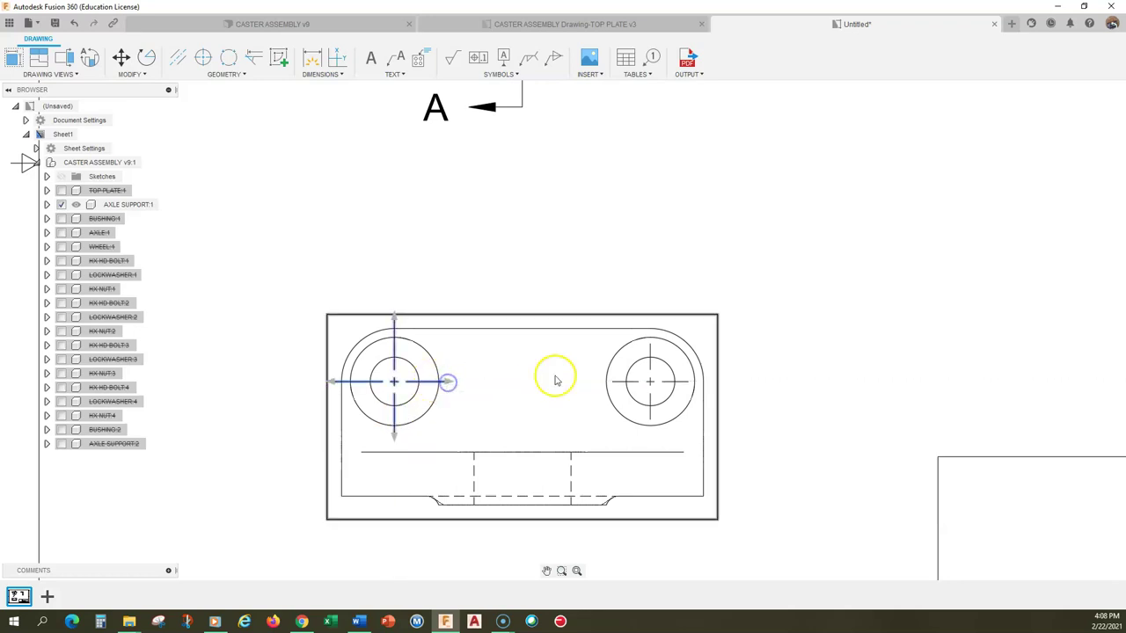
Extend all four lines of the right mounting hole's center mark past its outer circle and the part outline in the flange view.
click(635, 384)
click(607, 381)
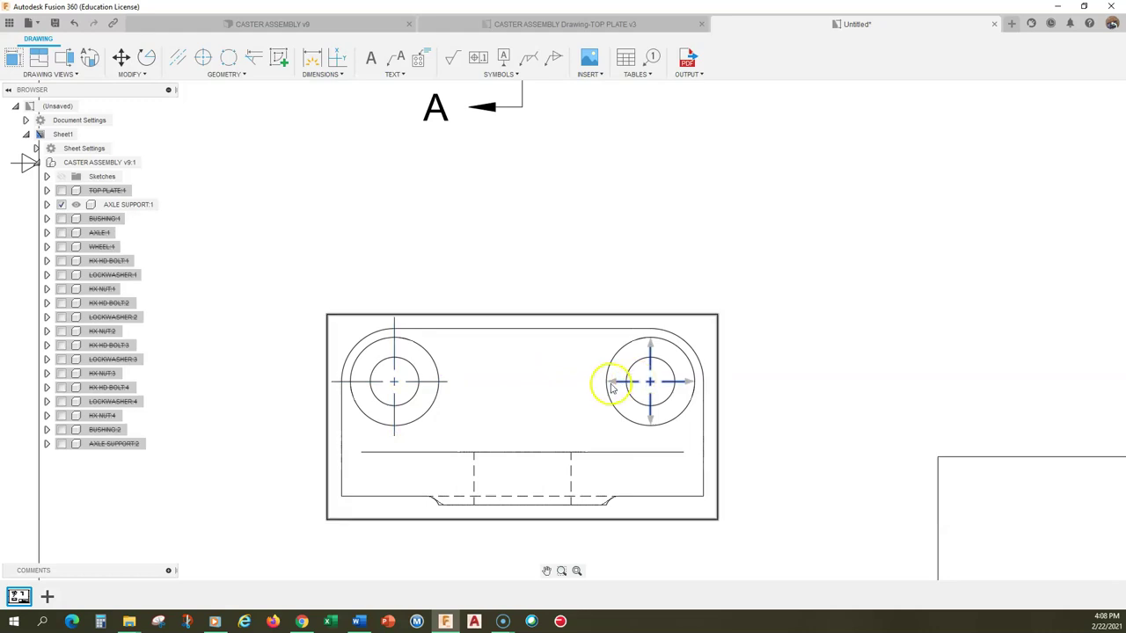
click(600, 382)
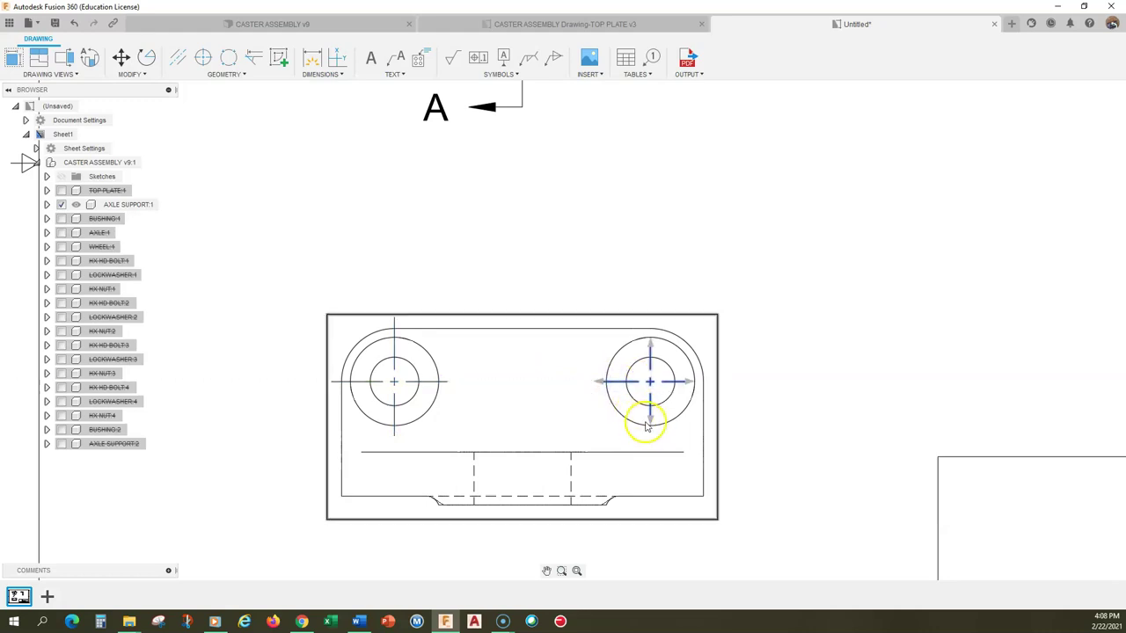
click(650, 425)
click(650, 431)
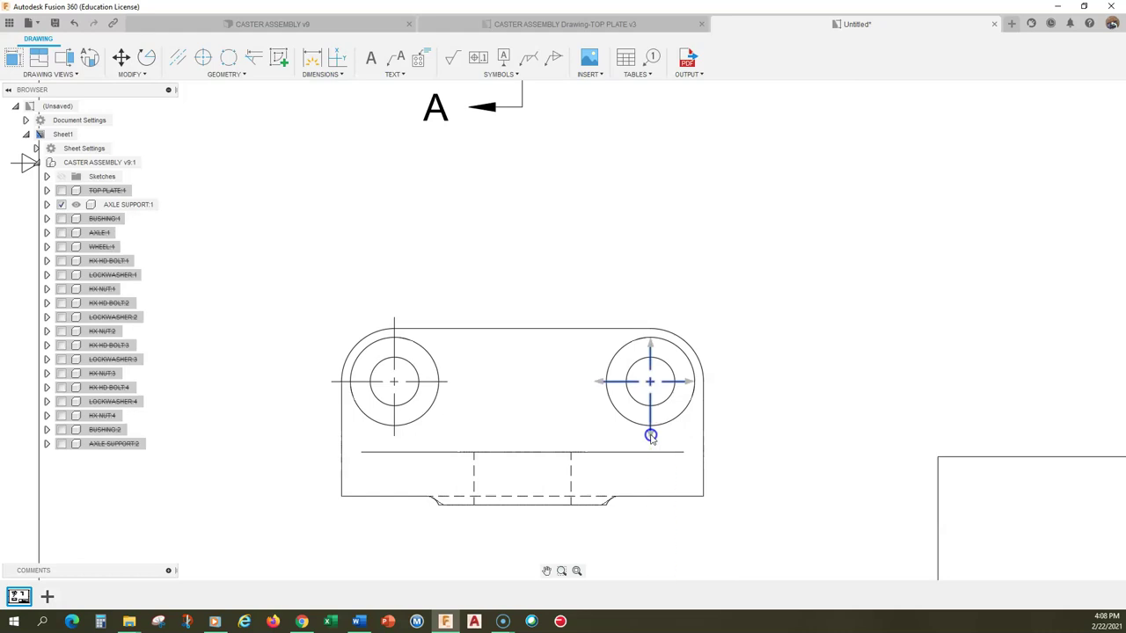
click(690, 382)
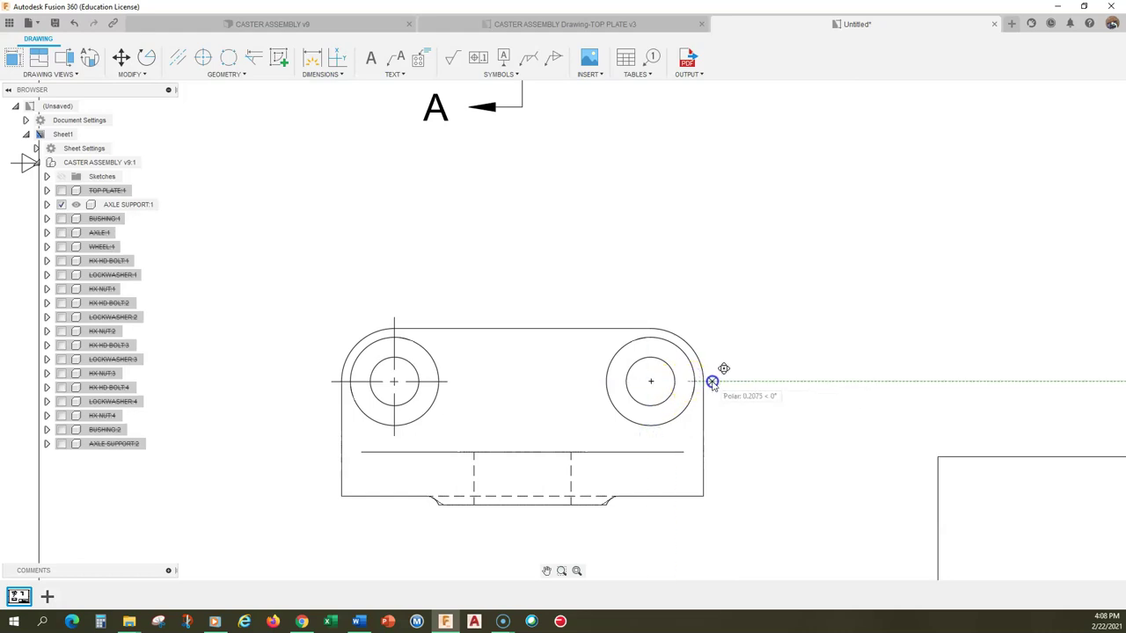
click(715, 381)
click(650, 350)
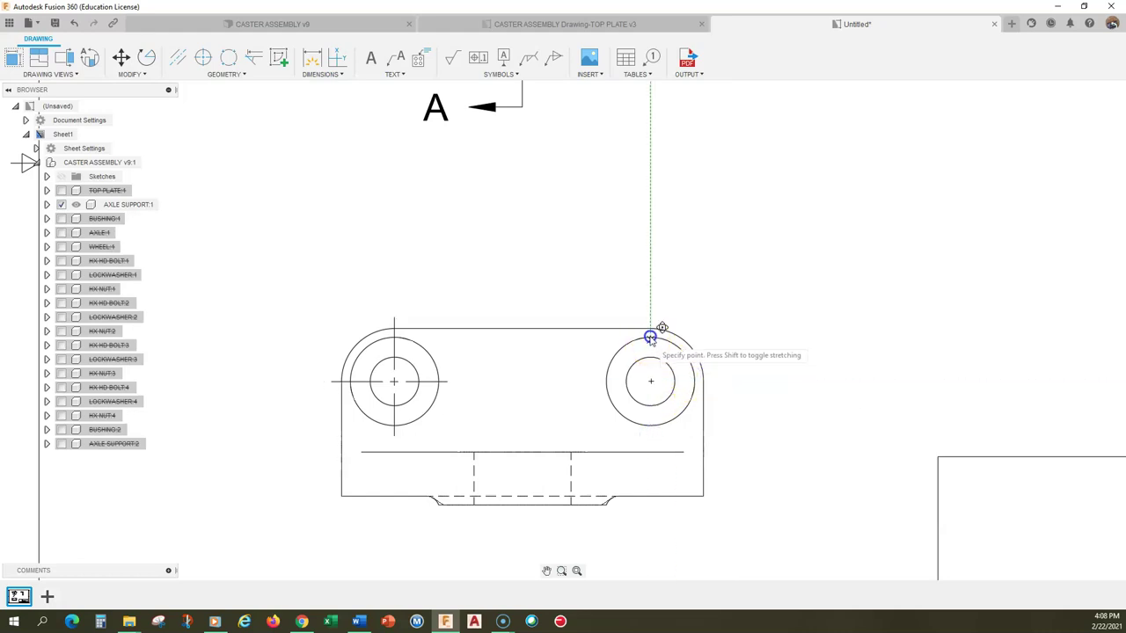
click(649, 317)
click(730, 323)
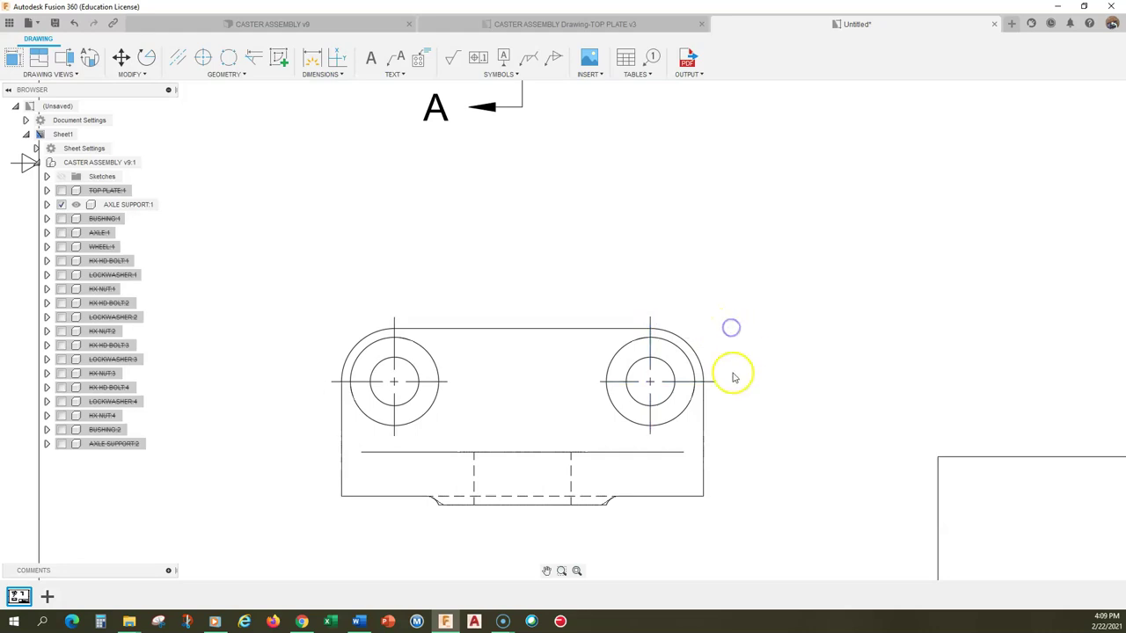
Add a vertical centerline between the axle hole's two hidden edges in the flange view.
click(177, 56)
click(473, 483)
click(569, 491)
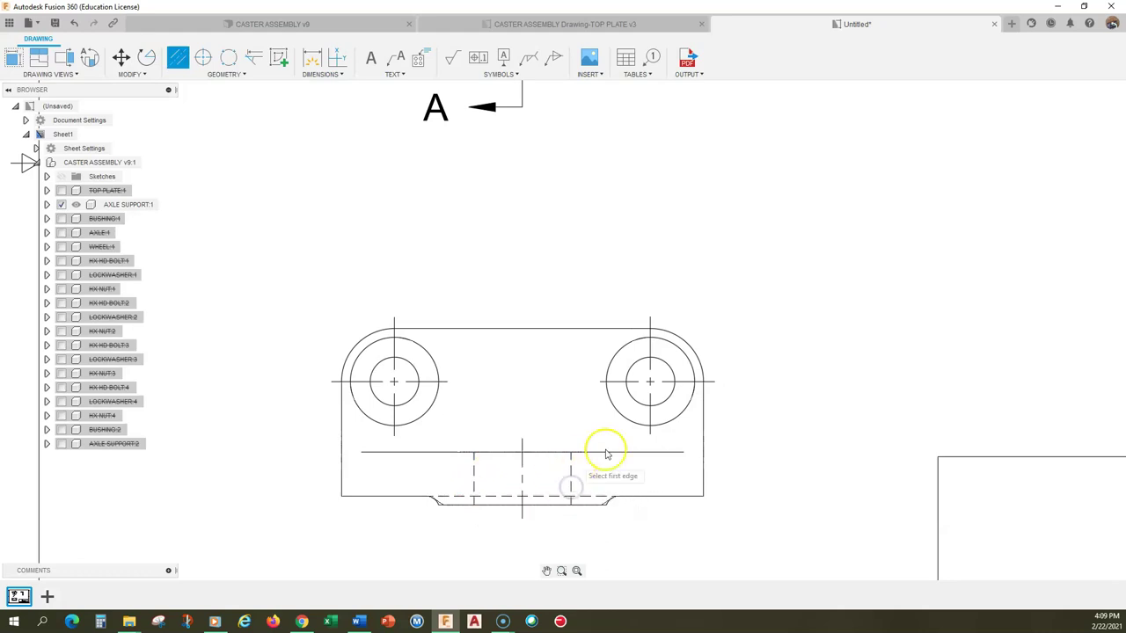
Add a horizontal centerline between the axle hole's upper and lower edges in the section view.
scroll(827, 425, down, 2)
scroll(826, 426, down, 1)
mouse_move(786, 319)
middle_down()
mouse_move(493, 357)
mouse_move(440, 331)
mouse_move(409, 387)
middle_up()
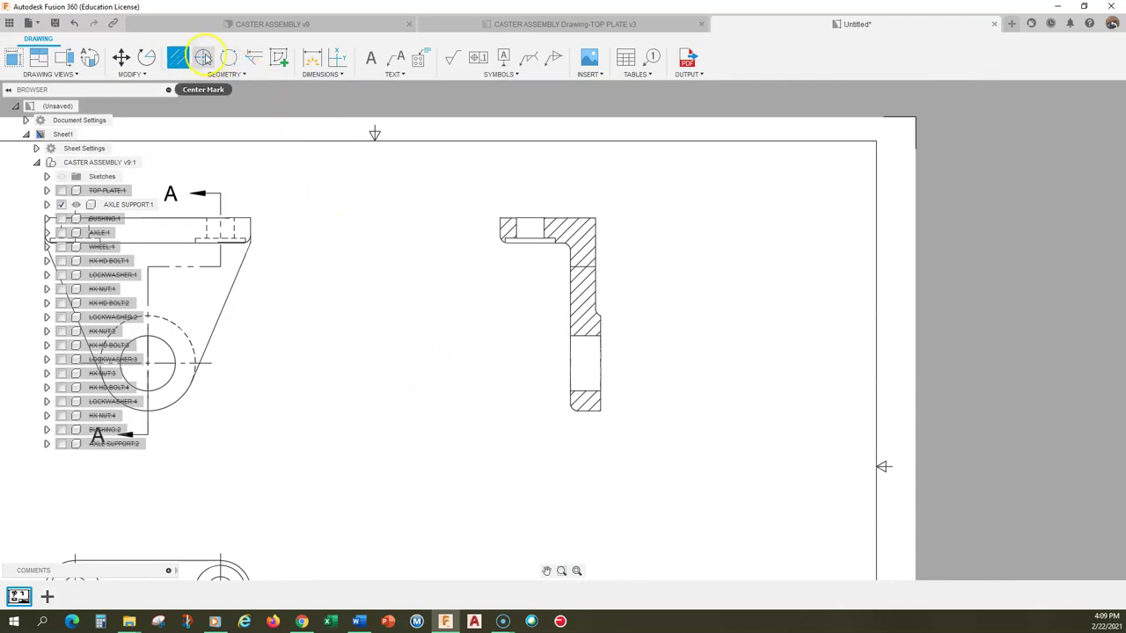
click(581, 337)
click(582, 390)
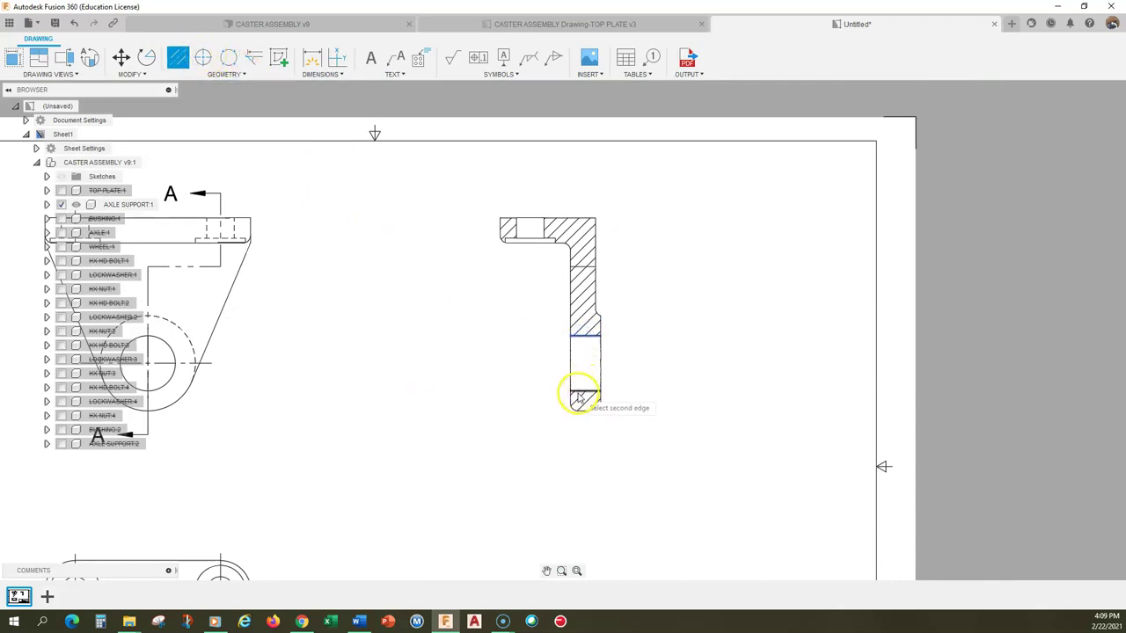
Add a vertical centerline through the mounting hole in the section view and extend its lower end below the flange.
click(533, 246)
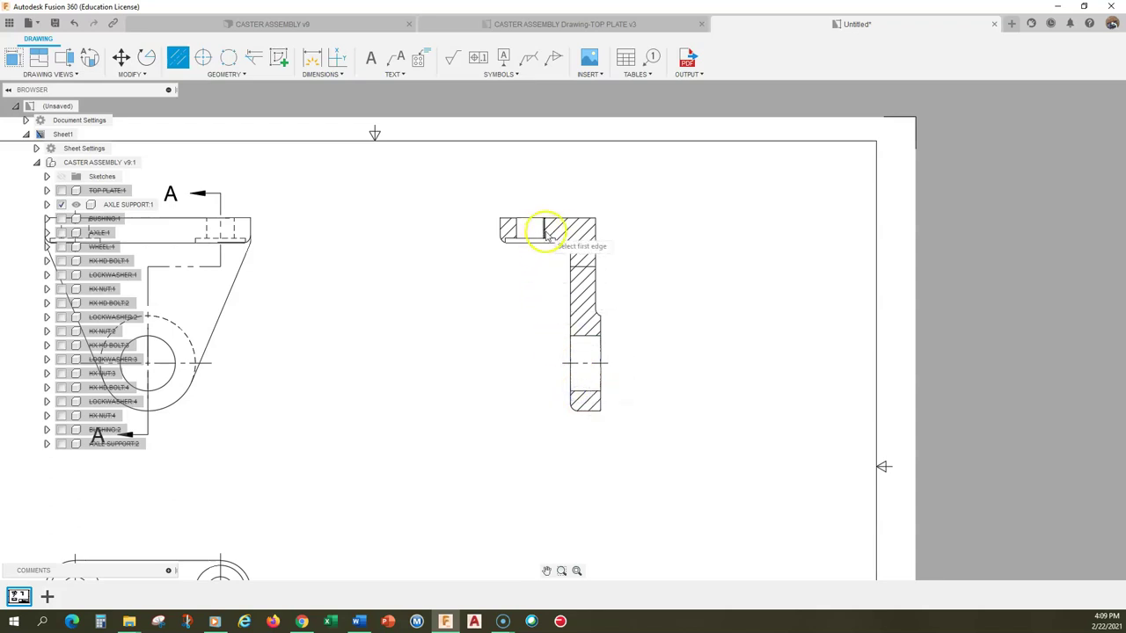
click(516, 231)
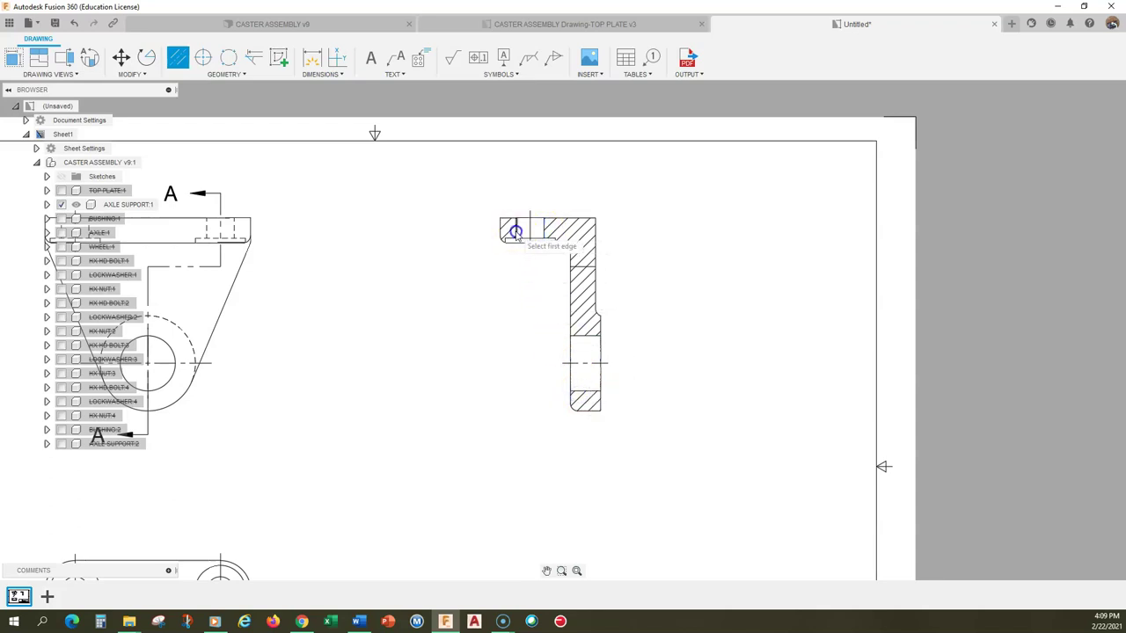
scroll(539, 257, up, 2)
click(519, 209)
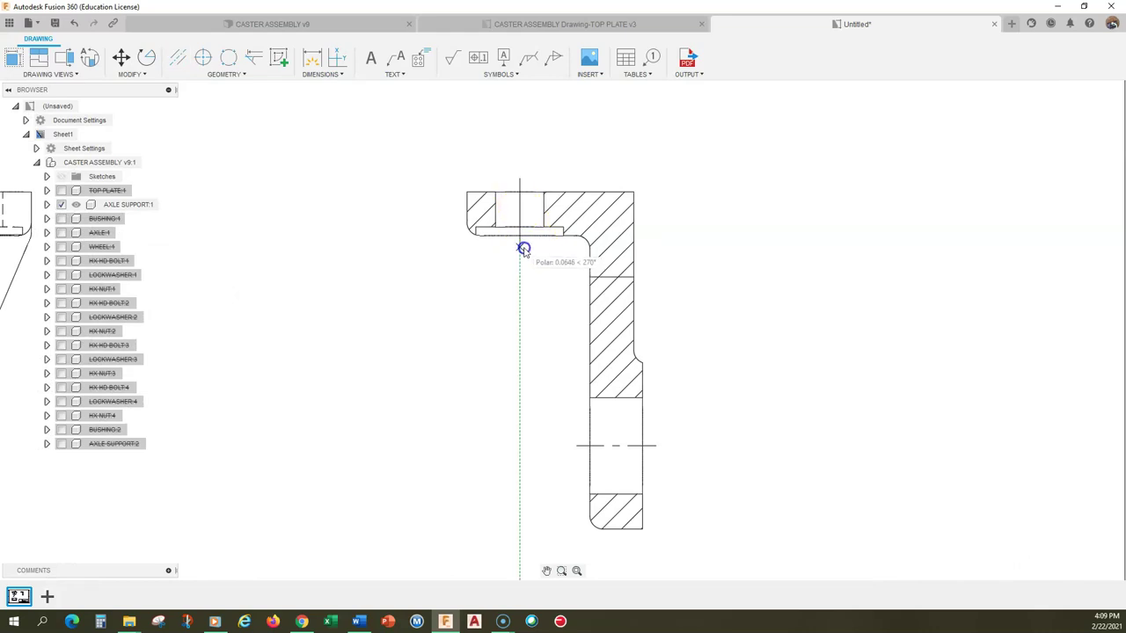
click(519, 253)
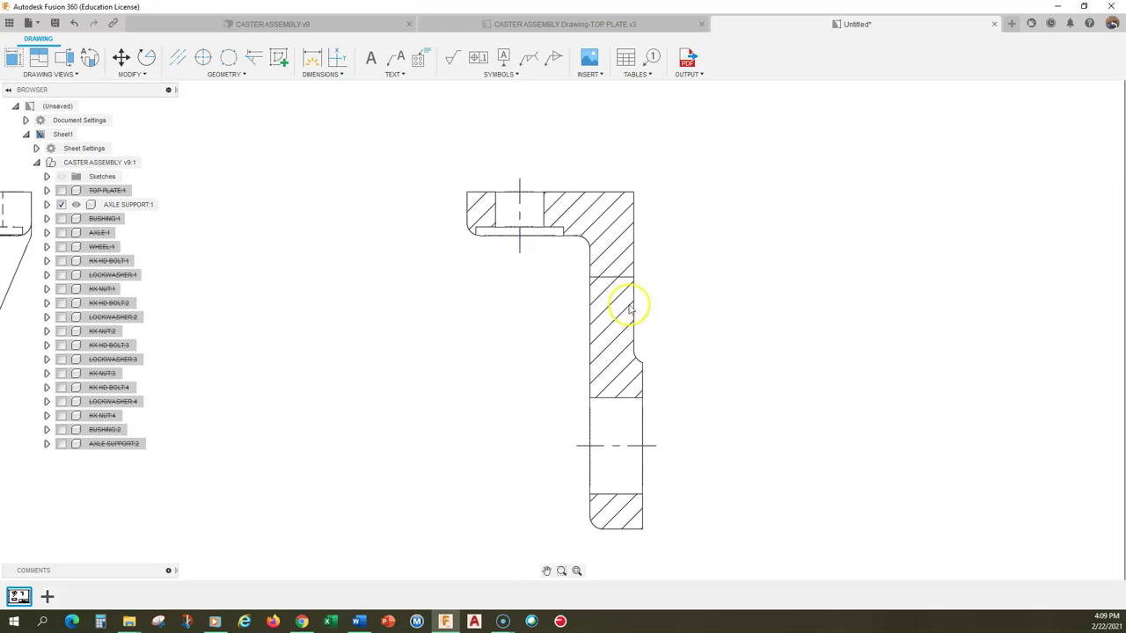
Save the drawing as CASTER ASSEMBLY Drawing-AXLE SUPPORT in the EGN-150 MASTER location.
scroll(629, 308, down, 3)
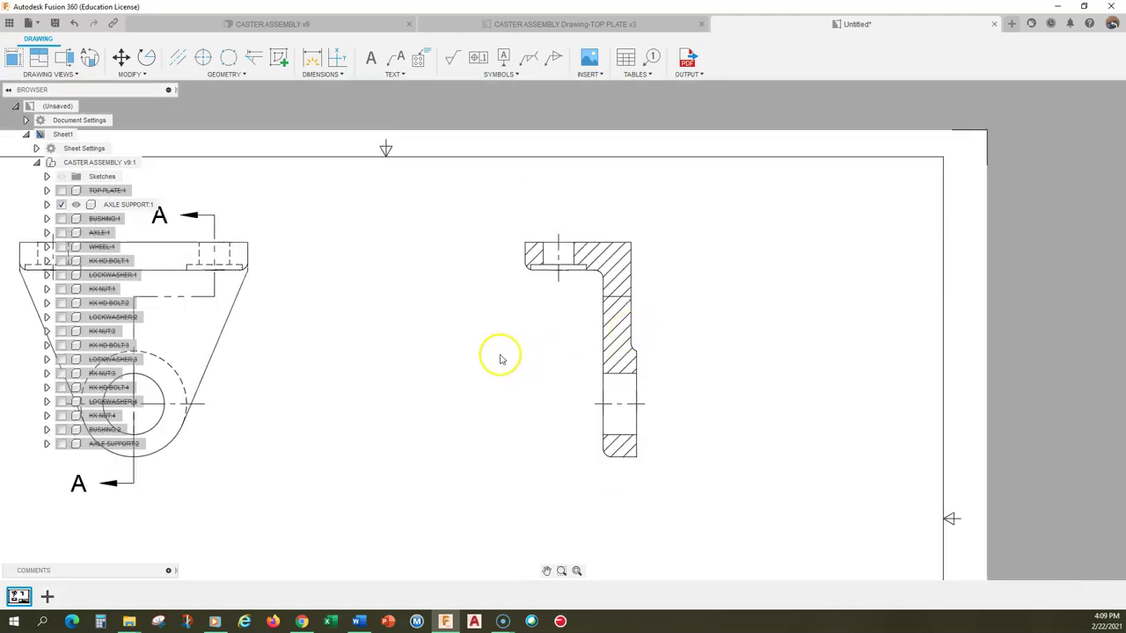
scroll(500, 358, down, 5)
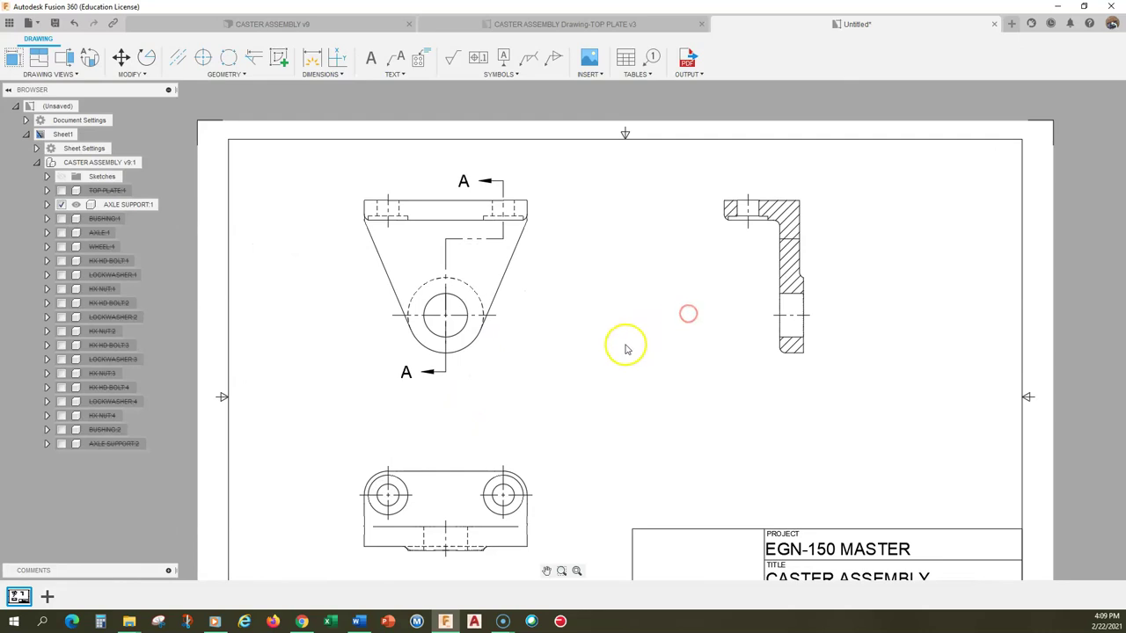
middle_drag(577, 341, 555, 340)
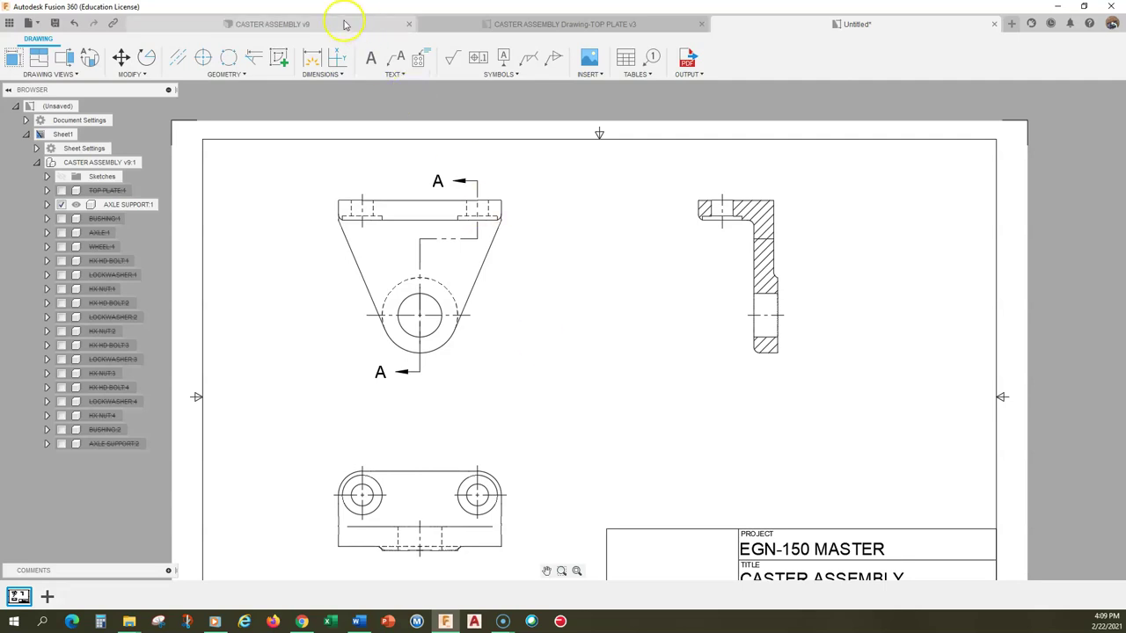
click(55, 23)
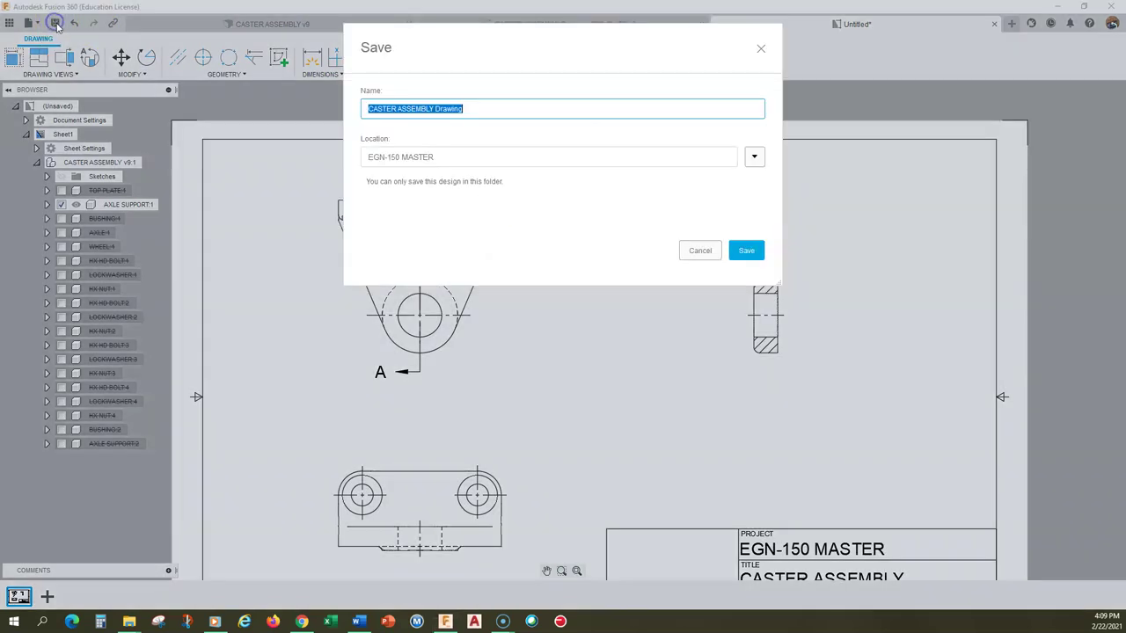
click(477, 109)
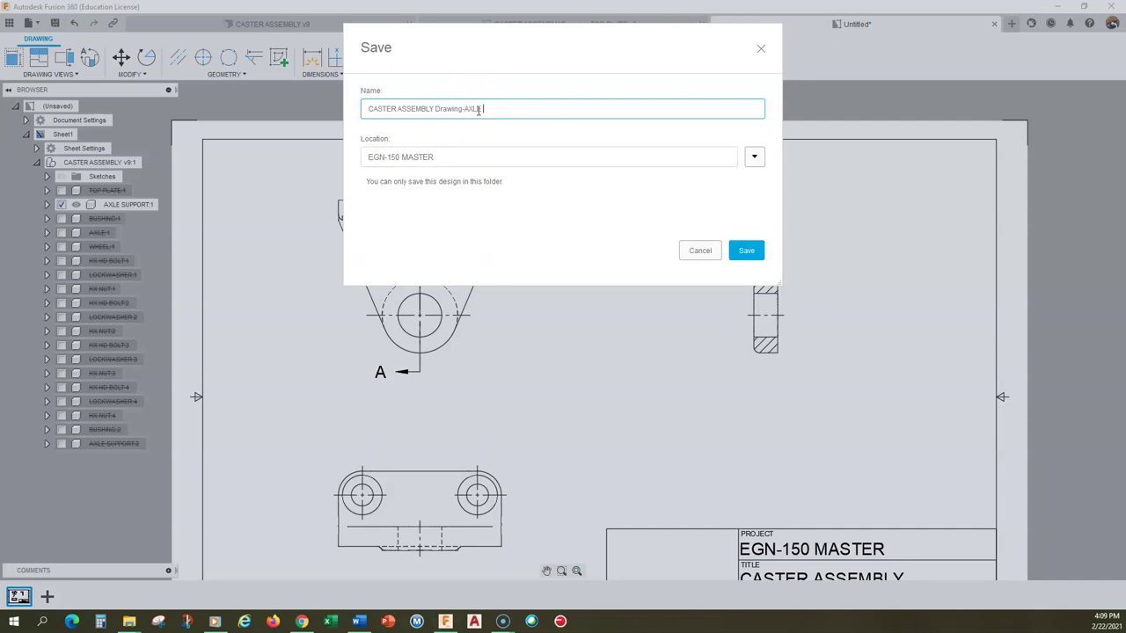
text(-AXLE SUPPORT)
key(Return)
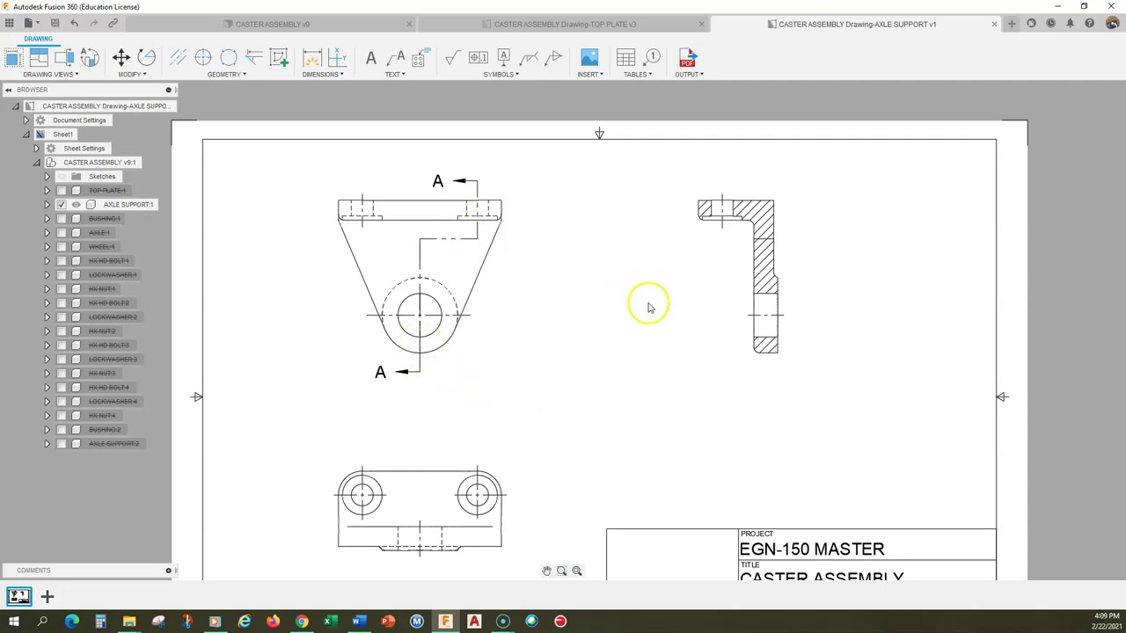
middle_drag(606, 384, 623, 339)
scroll(598, 359, up, 1)
scroll(536, 312, up, 1)
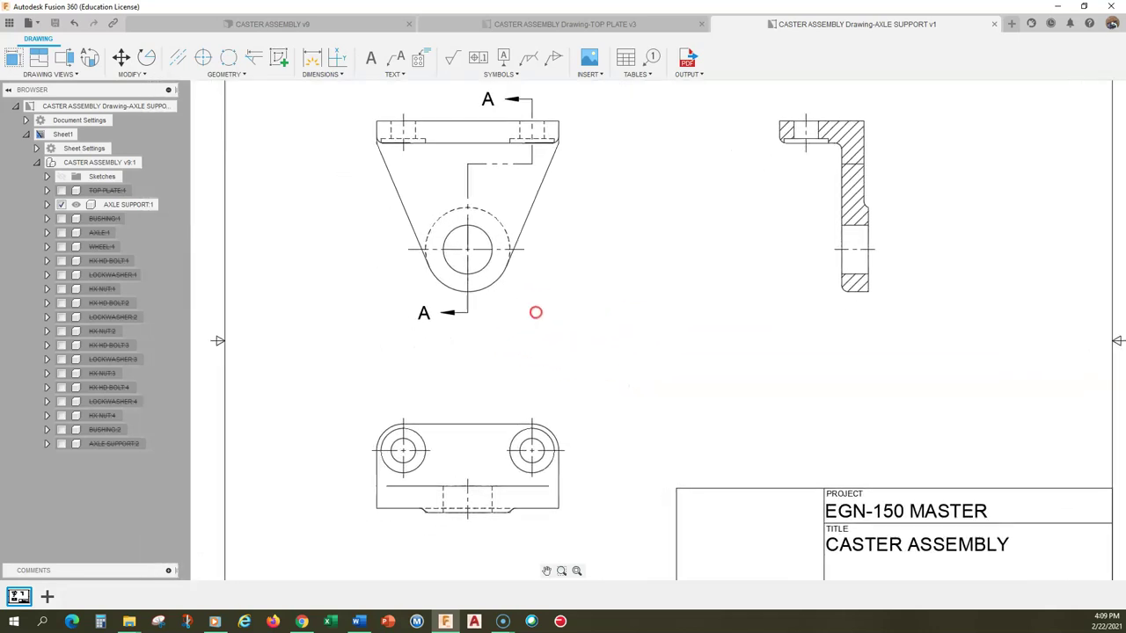
click(488, 269)
click(613, 279)
click(497, 273)
click(683, 293)
click(634, 309)
click(630, 309)
click(498, 231)
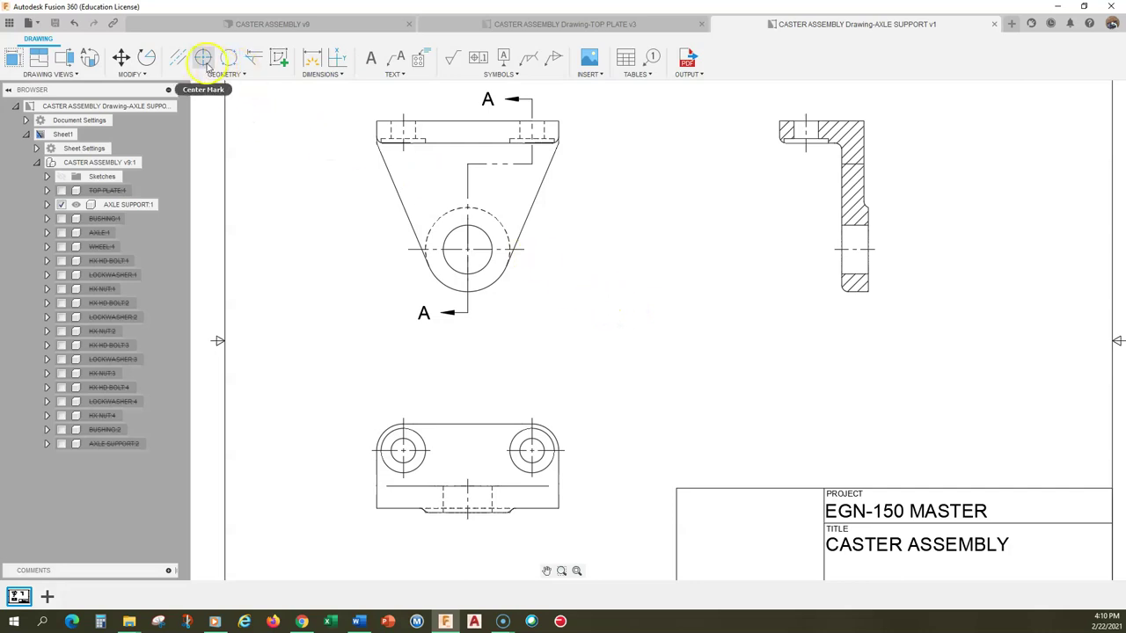
Add a diameter dimension to the axle hole in the triangular view, placing its text outside the part below the hole.
click(331, 75)
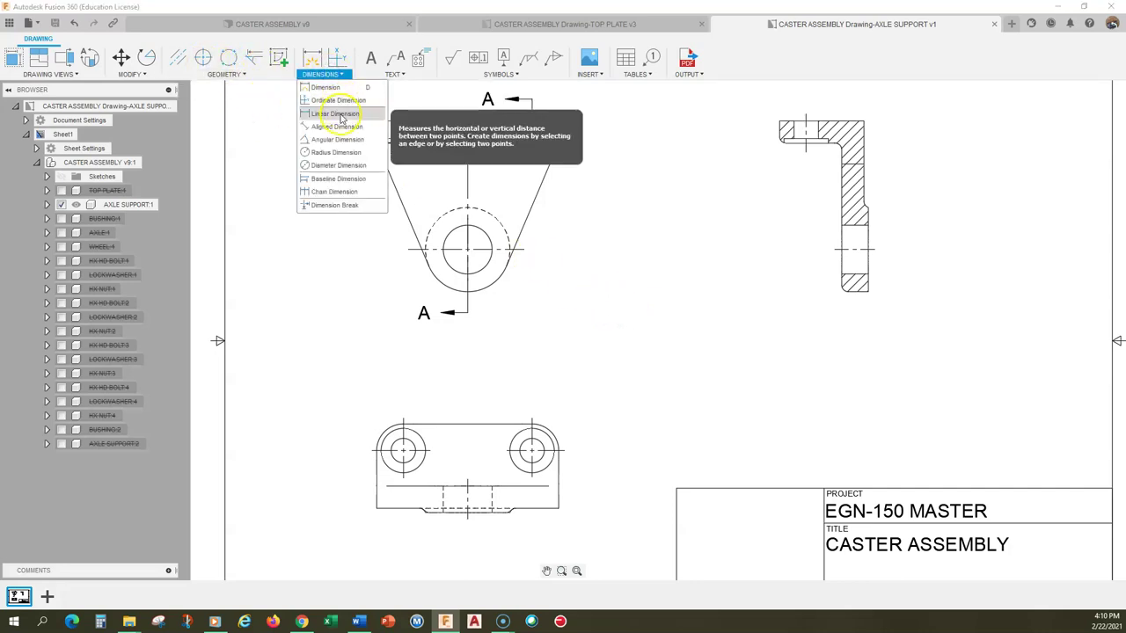
click(334, 169)
click(489, 251)
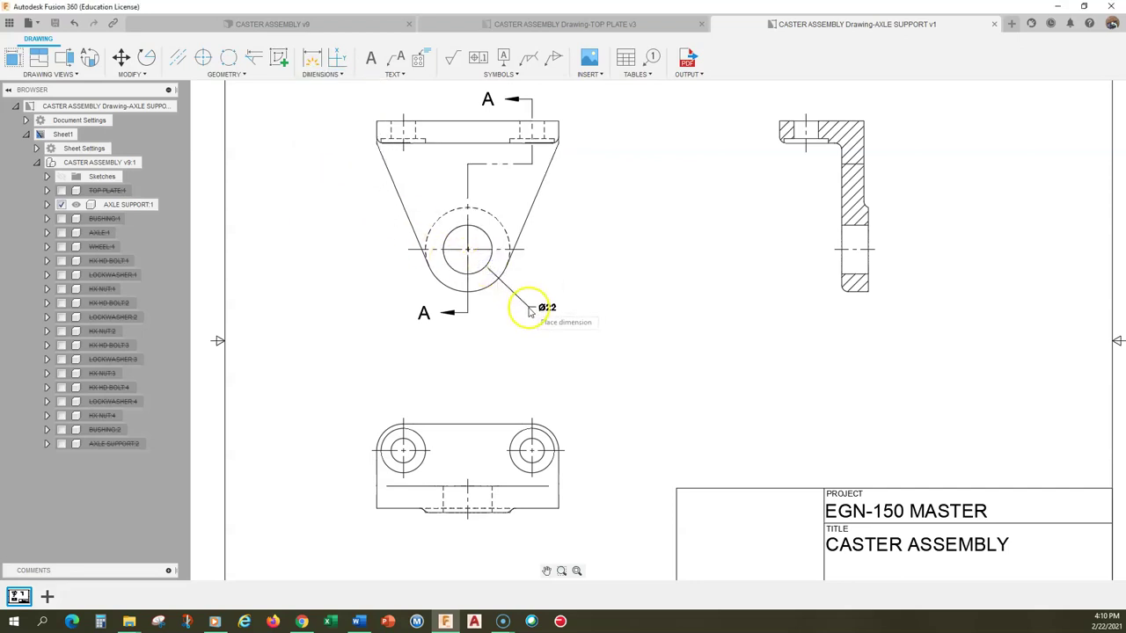
click(531, 311)
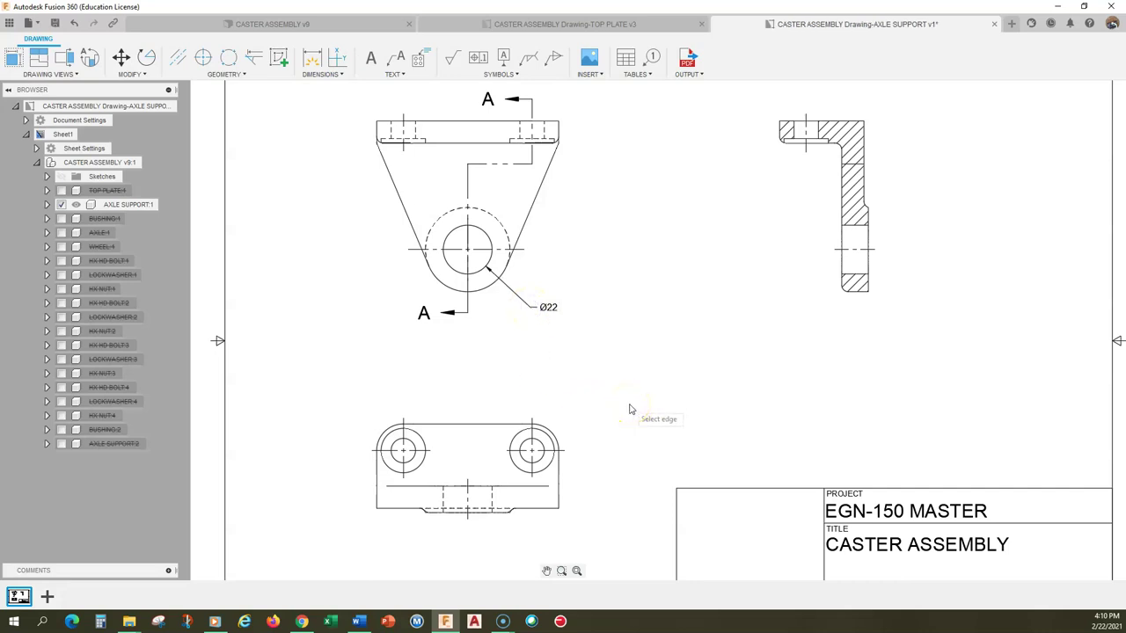
click(618, 369)
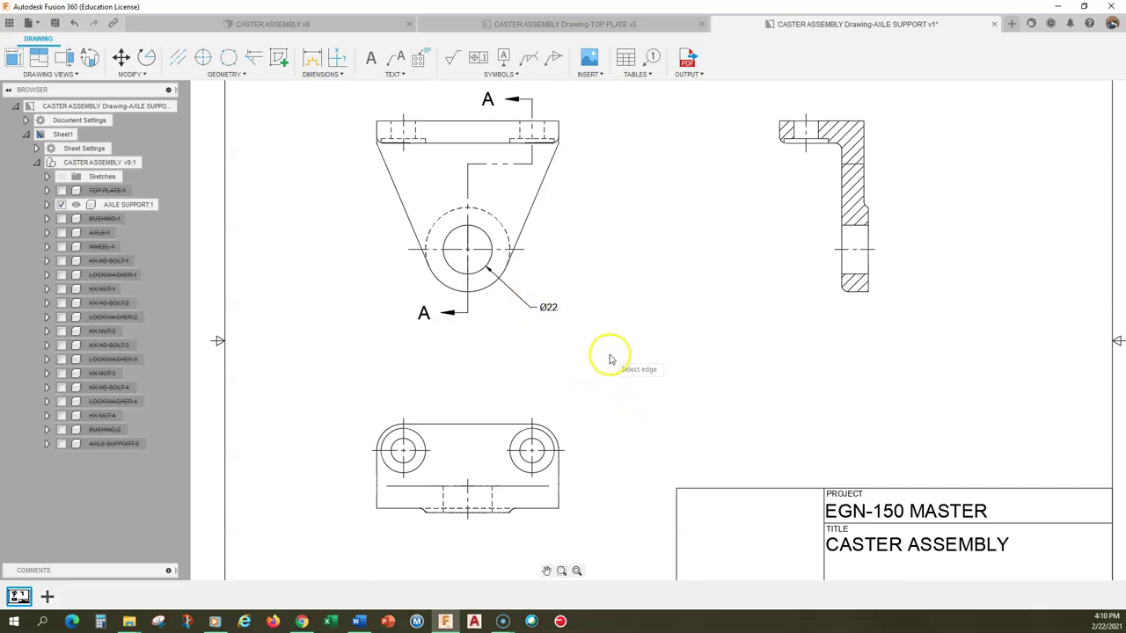
Add a diameter dimension to the outer circle around the right mounting hole in the flange view, with its text above the part.
click(542, 450)
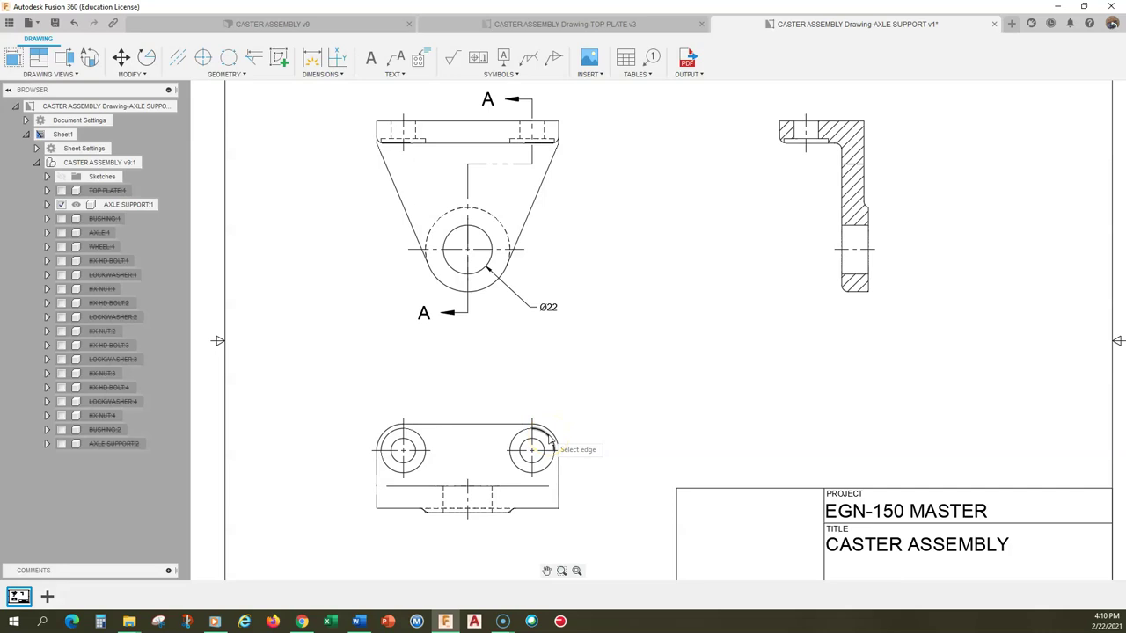
drag(548, 439, 584, 393)
scroll(589, 440, up, 1)
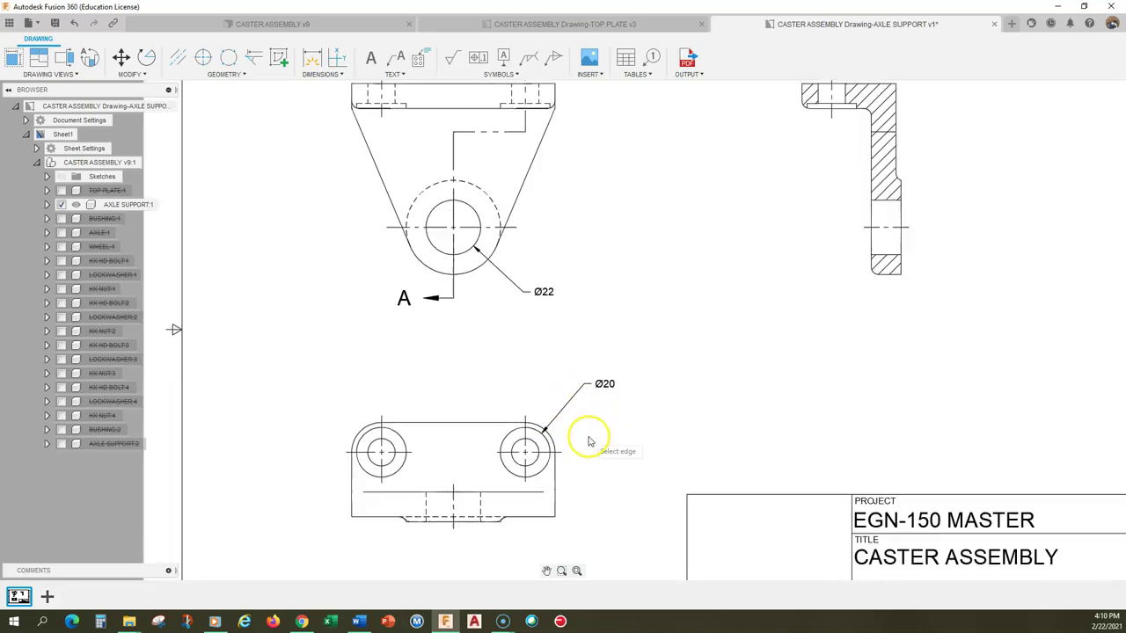
scroll(589, 441, up, 2)
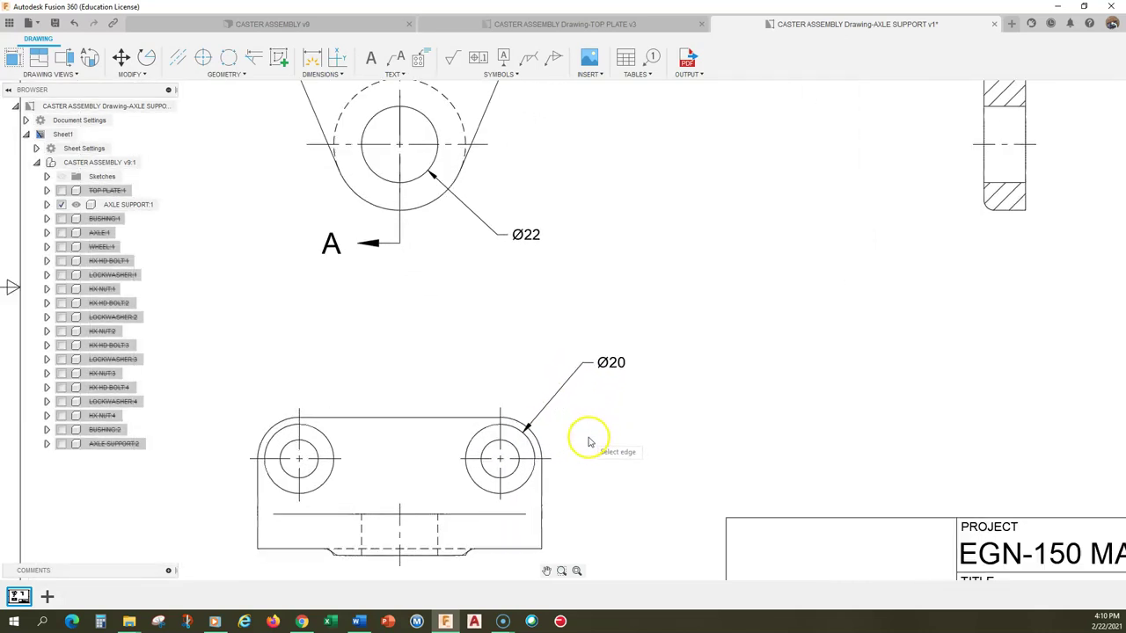
Add a diameter dimension to the inner circle of the right mounting hole in the flange view, with its text above the part.
click(486, 452)
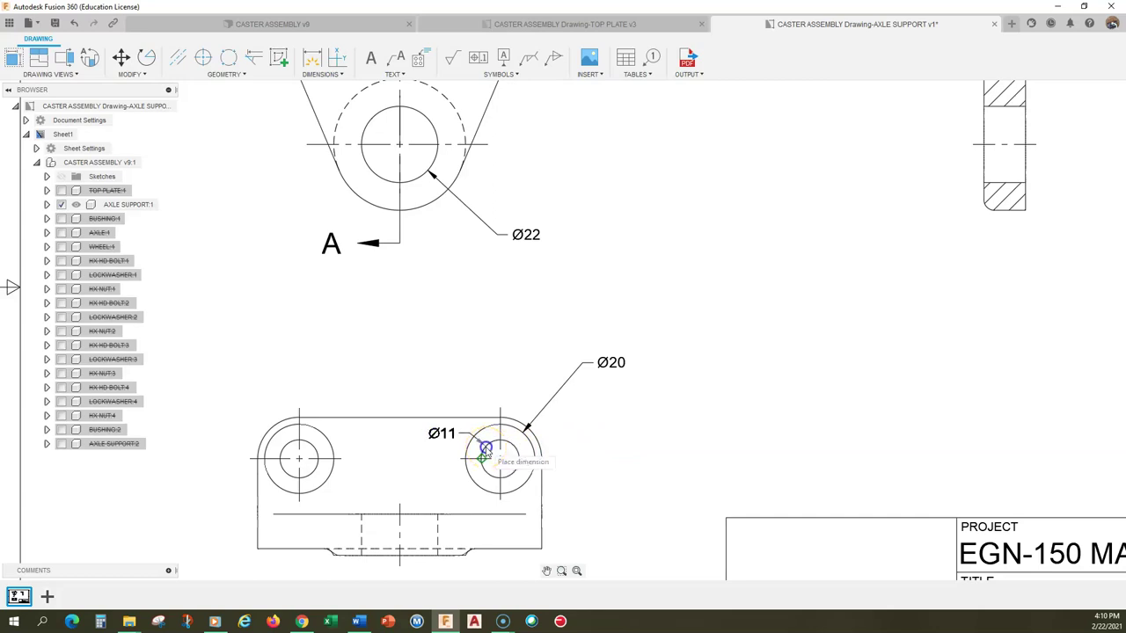
click(425, 398)
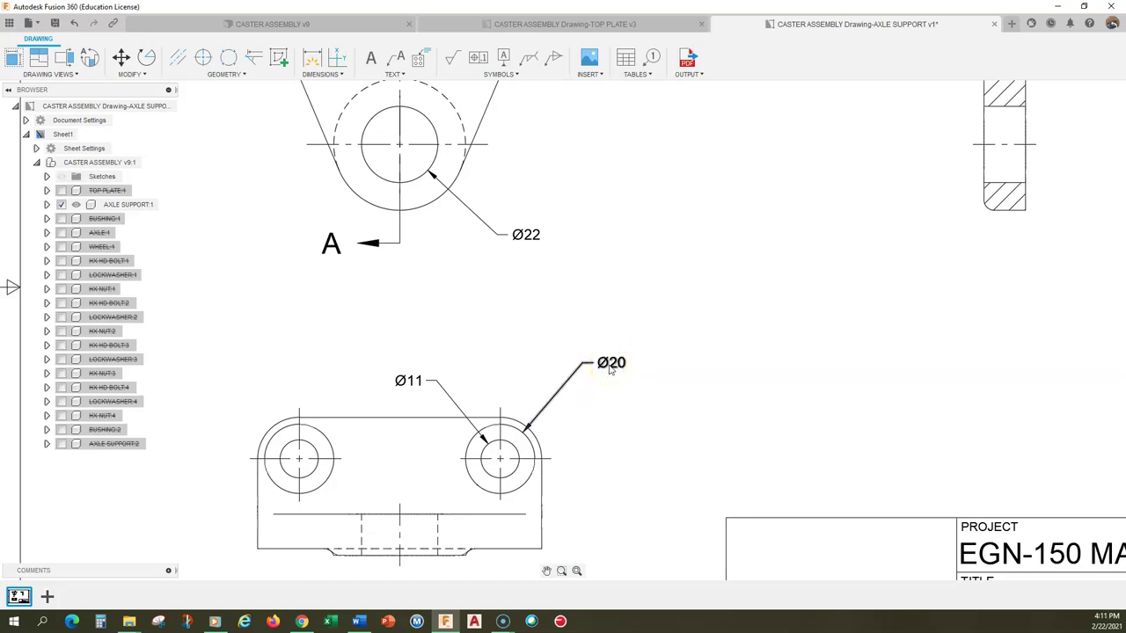
Add a line reading Ø11 above the Ø20 value in the right mounting hole's outer-circle dimension text.
double_click(609, 364)
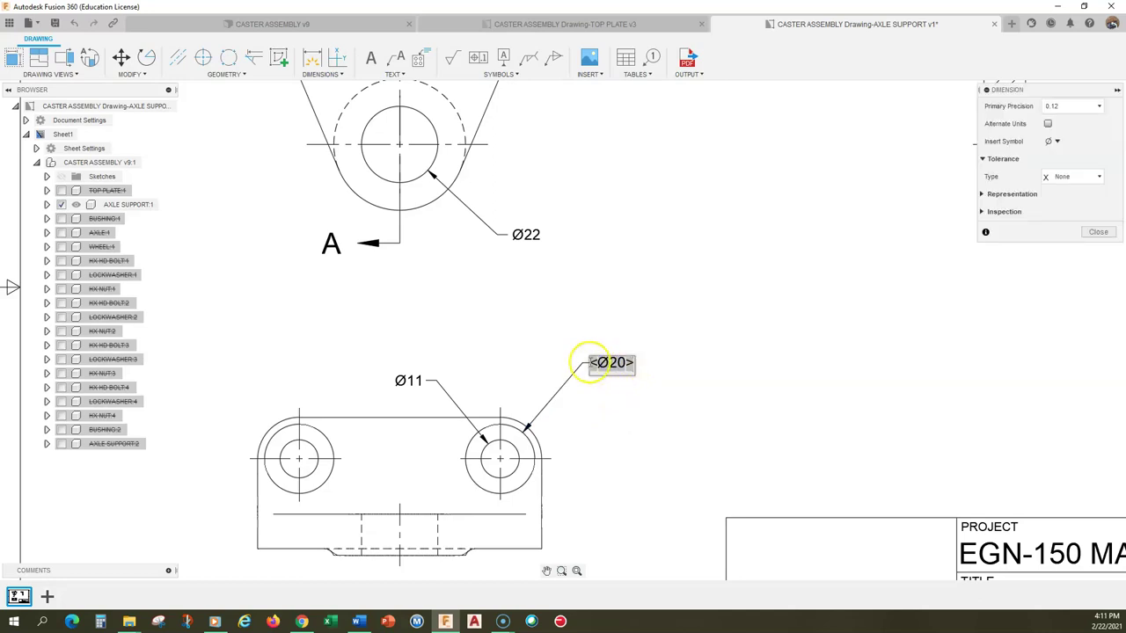
click(612, 405)
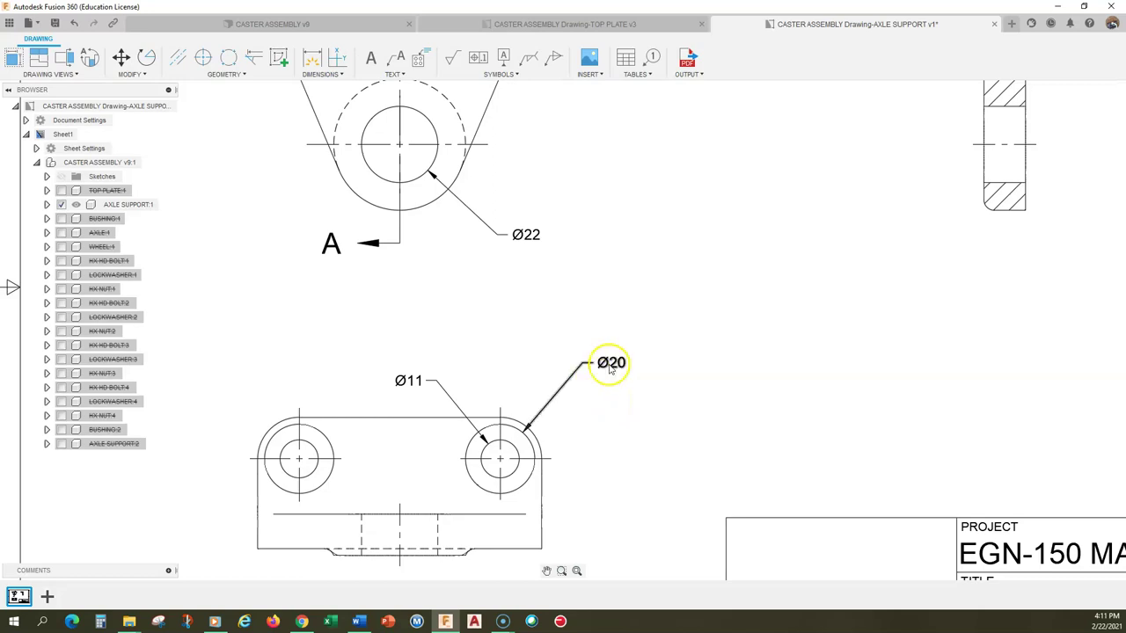
double_click(609, 364)
click(593, 364)
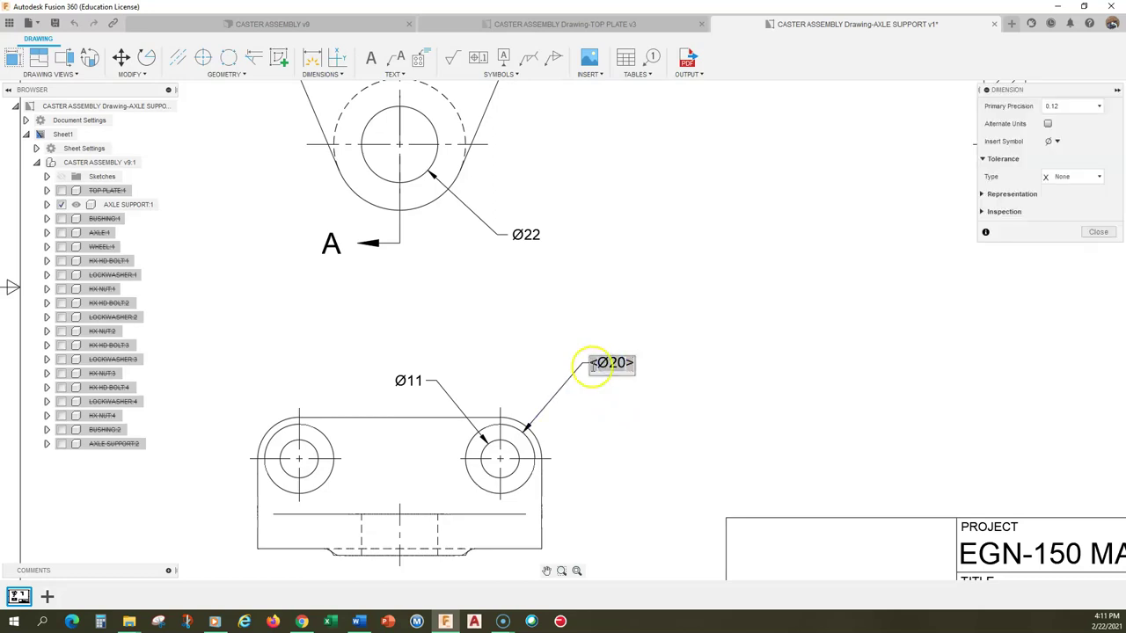
double_click(601, 364)
click(590, 368)
click(612, 362)
double_click(604, 363)
click(592, 363)
key(Return)
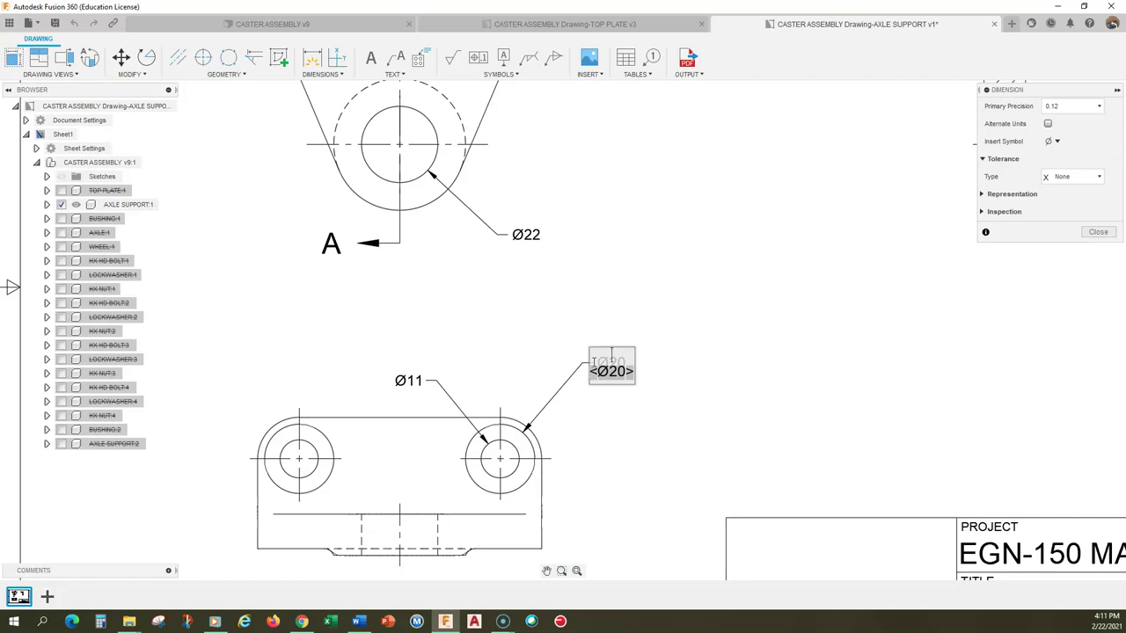
click(1052, 141)
click(1028, 157)
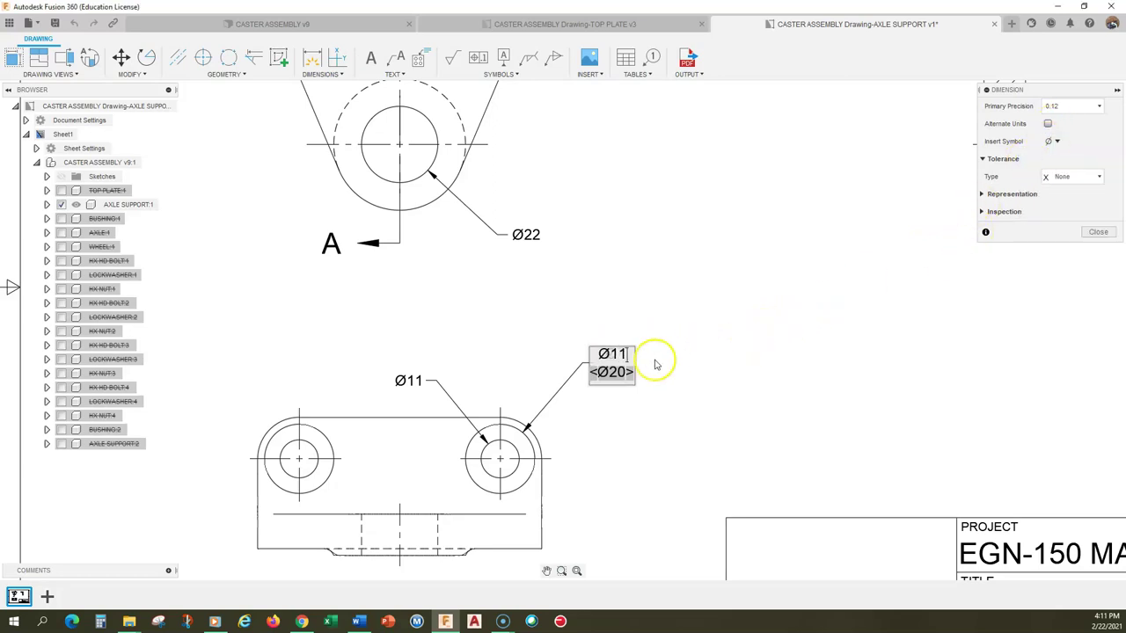
Insert a counterbore symbol in front of the Ø20 value in the hole callout and finish editing.
click(591, 369)
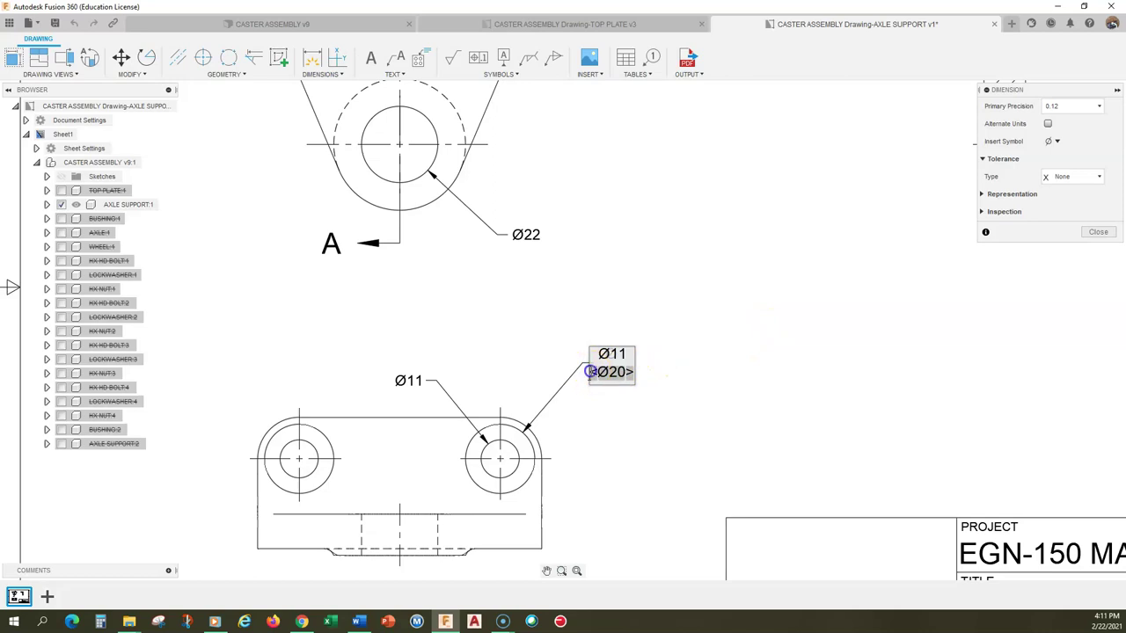
click(592, 375)
click(1055, 142)
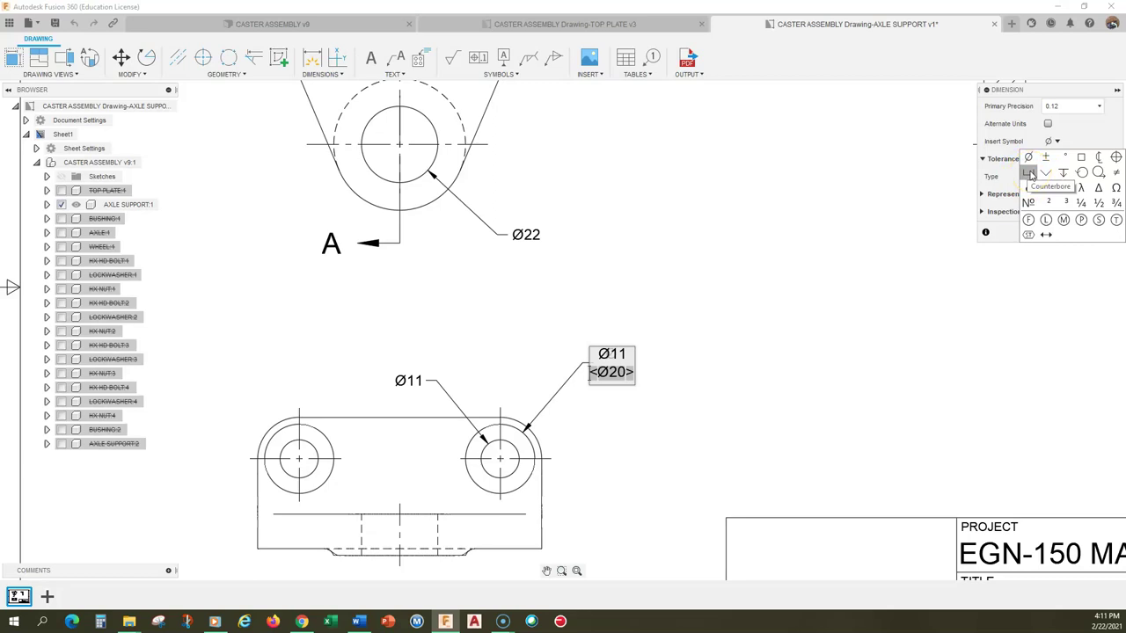
click(1030, 174)
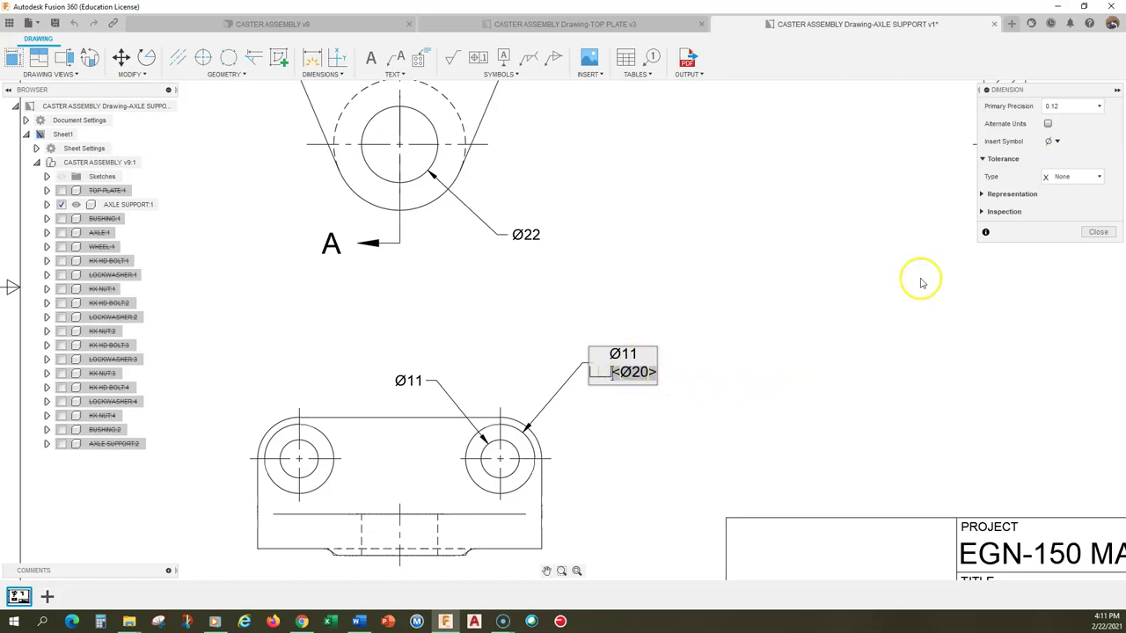
click(1096, 232)
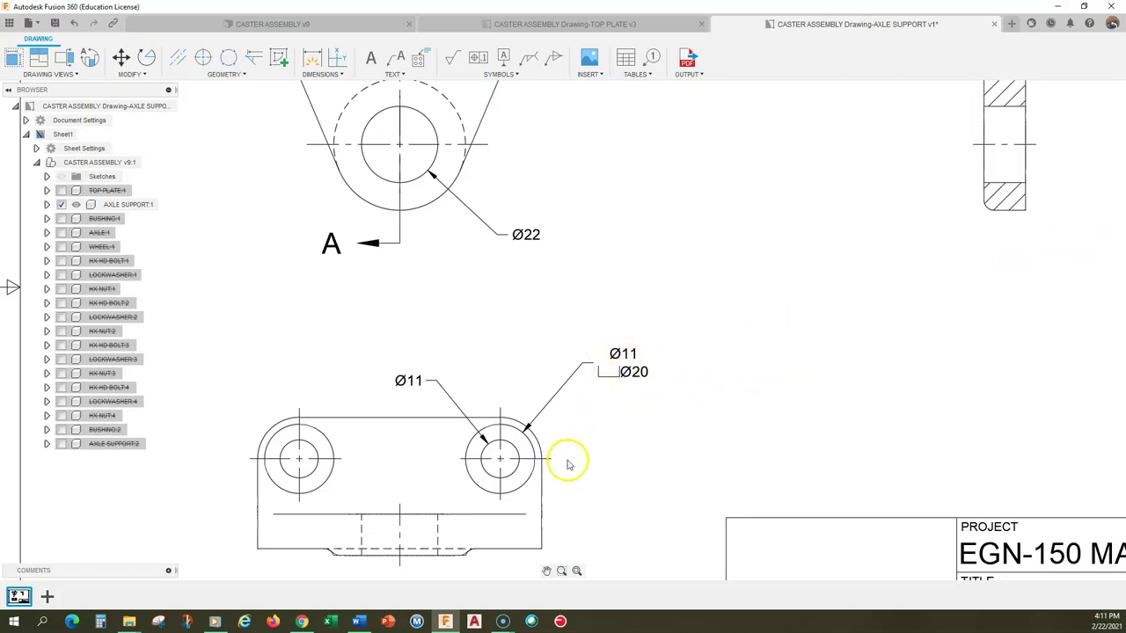
Prefix the hole callout's Ø11 line with 2X and delete the separate Ø11 dimension on the inner circle.
double_click(622, 353)
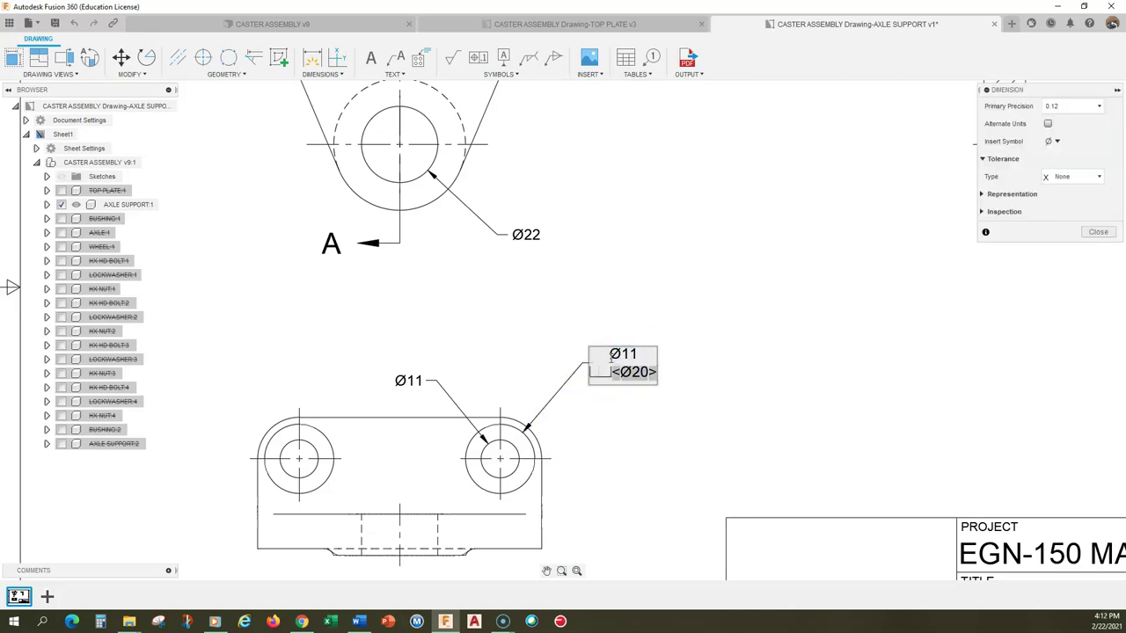
text(X)
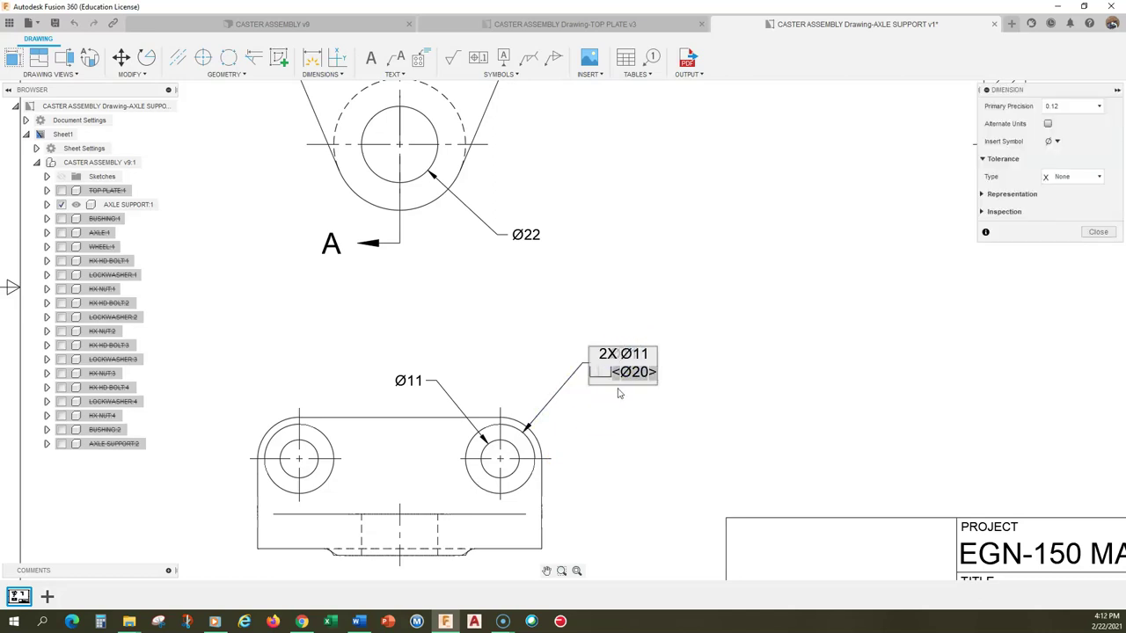
click(1097, 232)
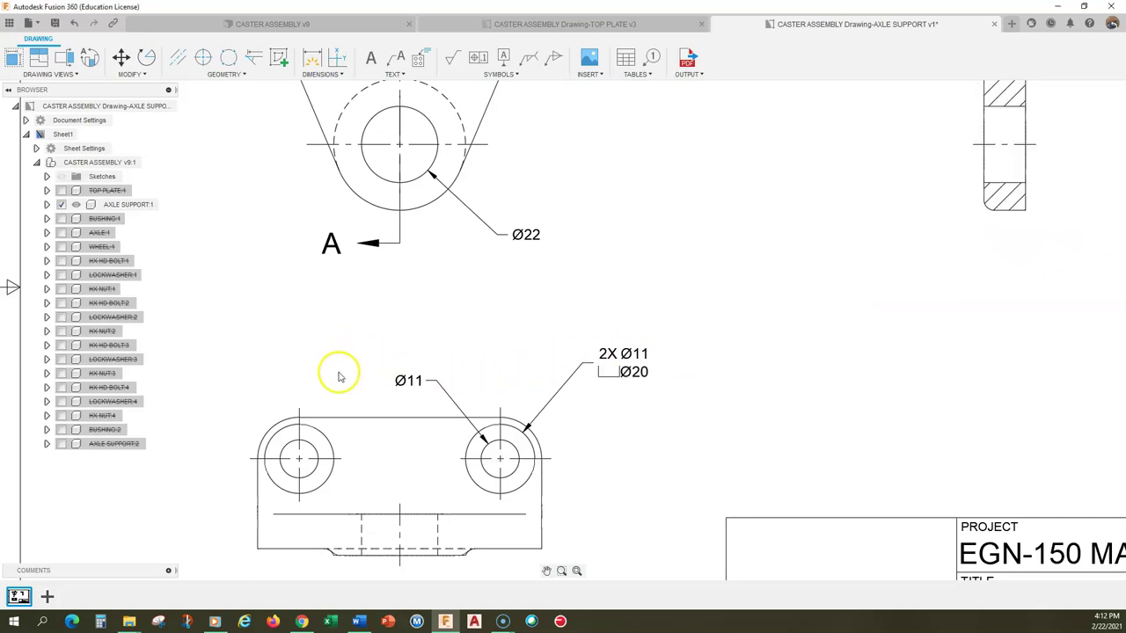
click(410, 381)
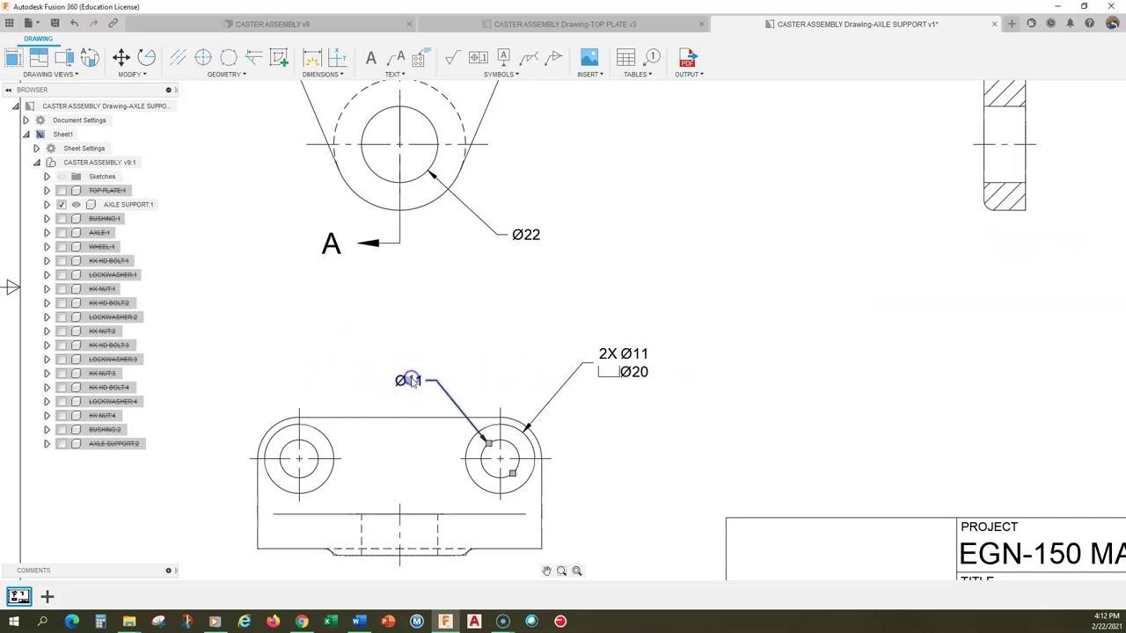
key(Delete)
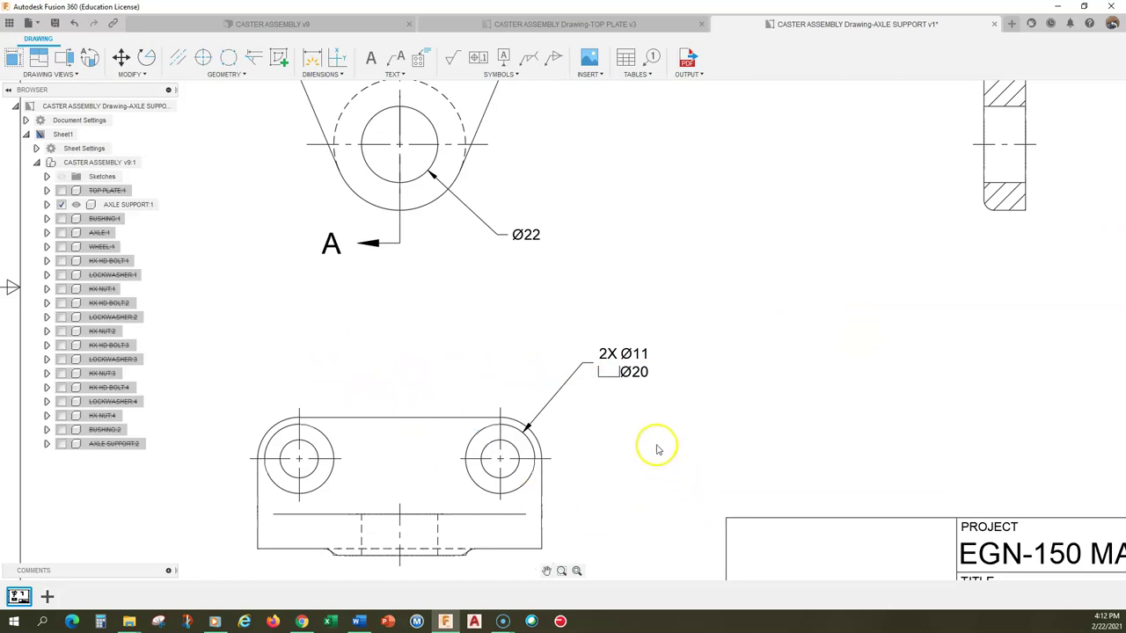
Try to add a linear dimension for the flange's thickness beside the section view, and delete it.
scroll(653, 455, down, 1)
mouse_move(653, 454)
middle_down()
mouse_move(647, 413)
mouse_move(703, 366)
mouse_move(575, 495)
middle_up()
mouse_move(520, 351)
middle_down()
mouse_move(527, 379)
mouse_move(696, 483)
middle_up()
scroll(613, 555, down, 1)
middle_drag(653, 452, 706, 313)
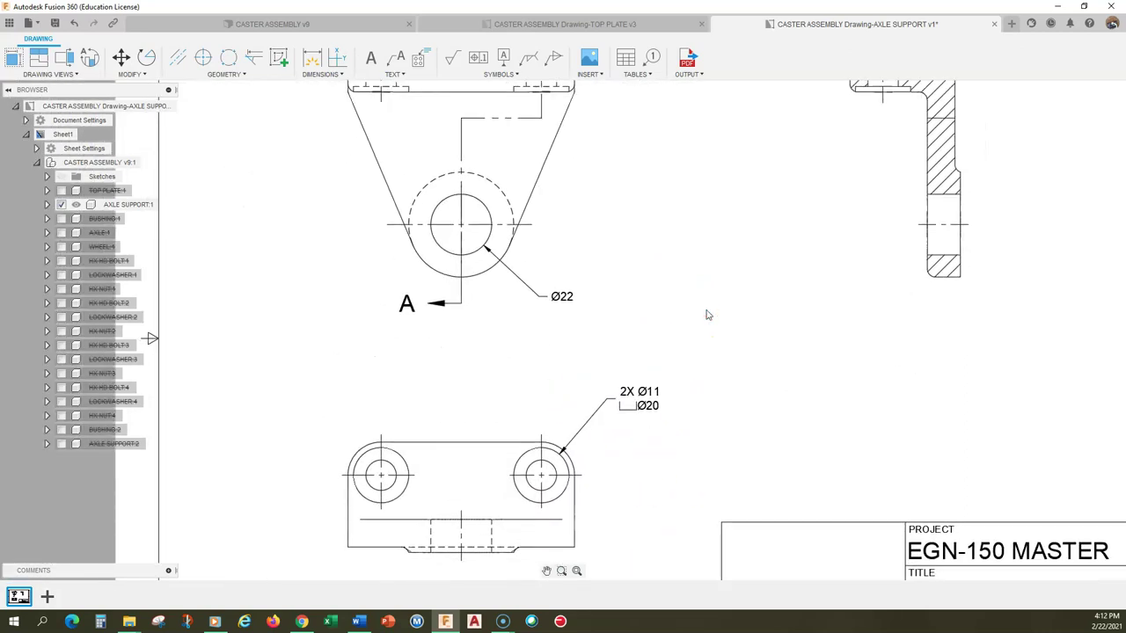
mouse_move(543, 354)
middle_down()
mouse_move(561, 386)
mouse_move(527, 423)
mouse_move(500, 281)
mouse_move(428, 431)
middle_up()
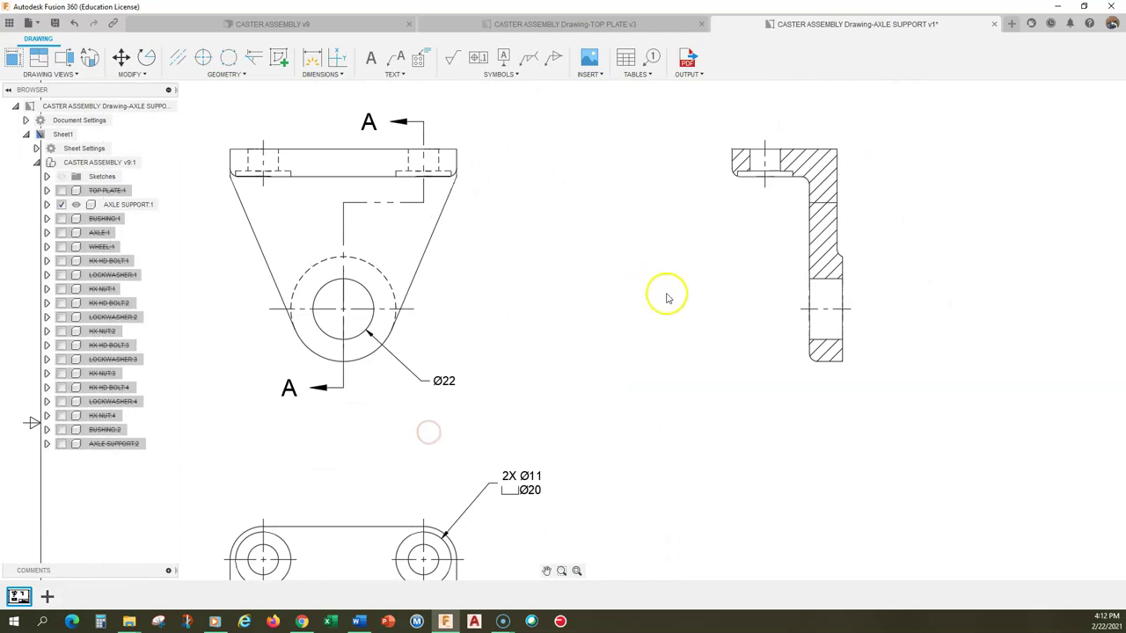
scroll(666, 298, down, 2)
middle_drag(635, 359, 621, 320)
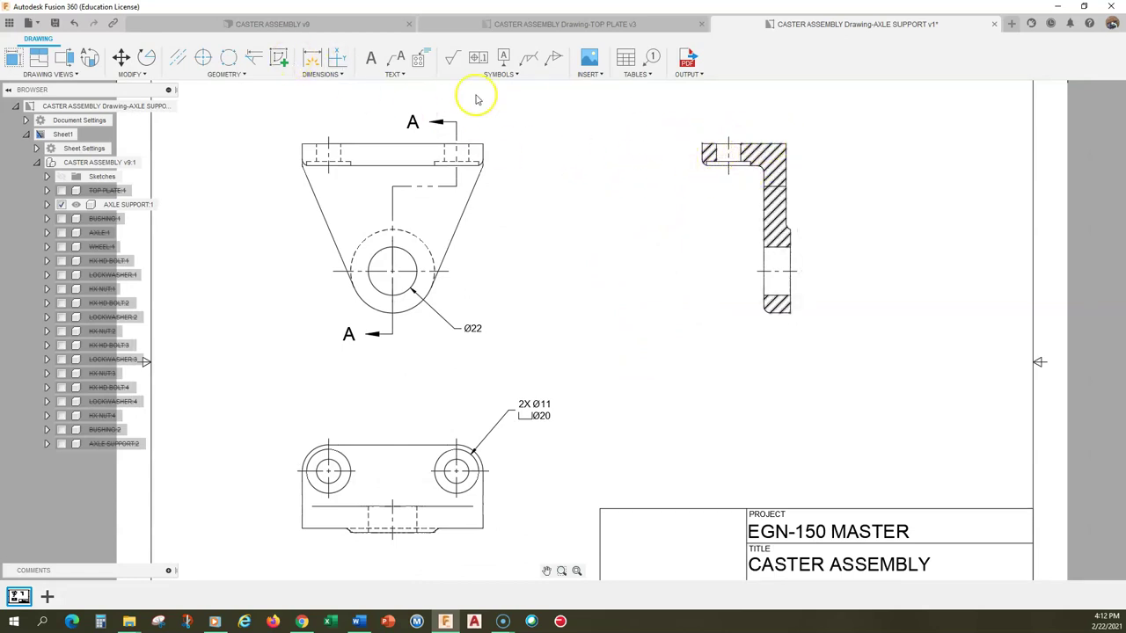
click(324, 75)
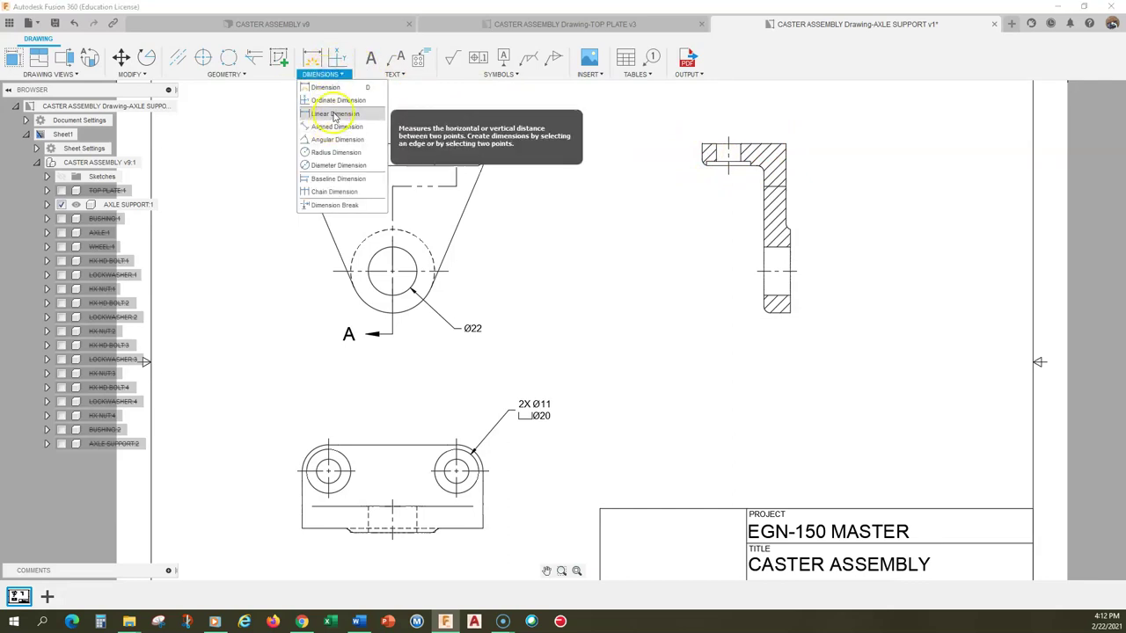
click(334, 114)
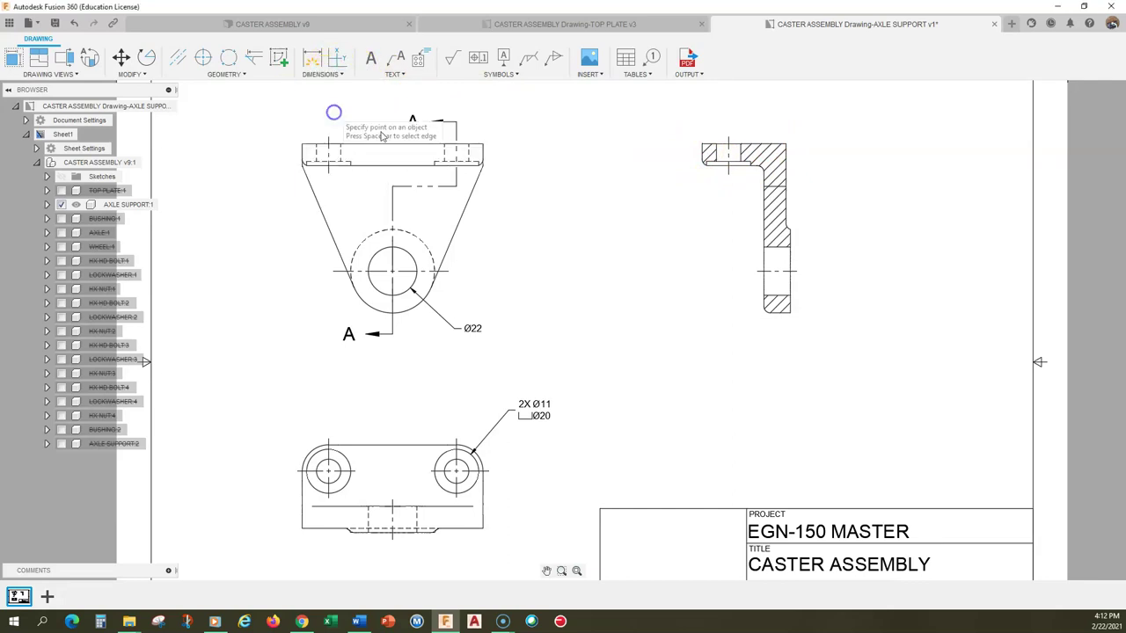
scroll(710, 181, up, 3)
click(704, 158)
click(695, 120)
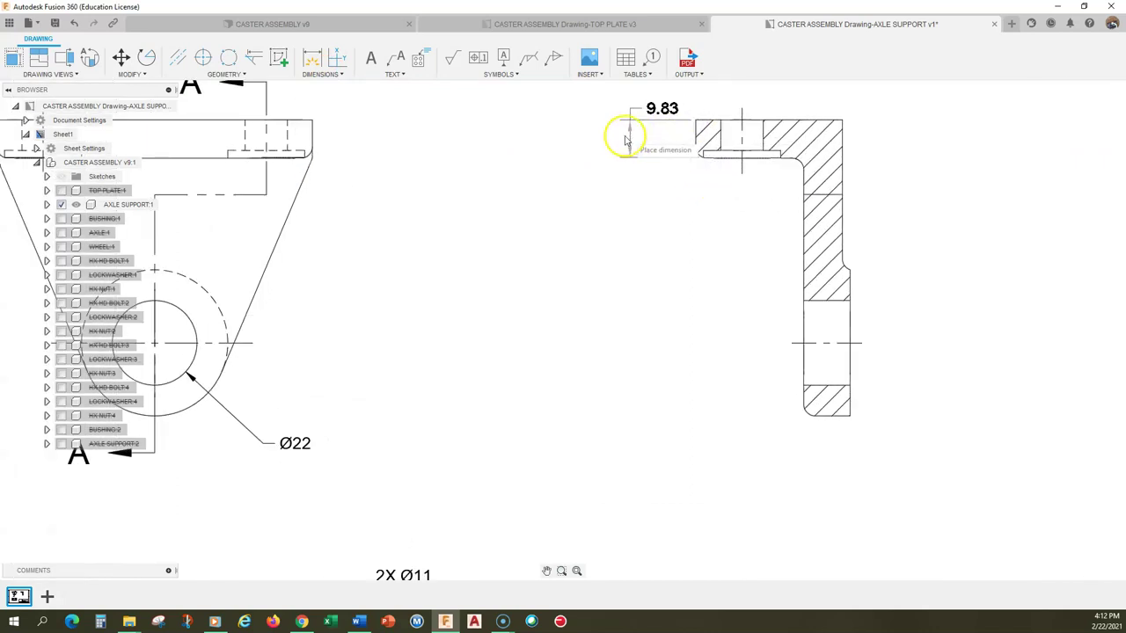
click(625, 134)
click(655, 109)
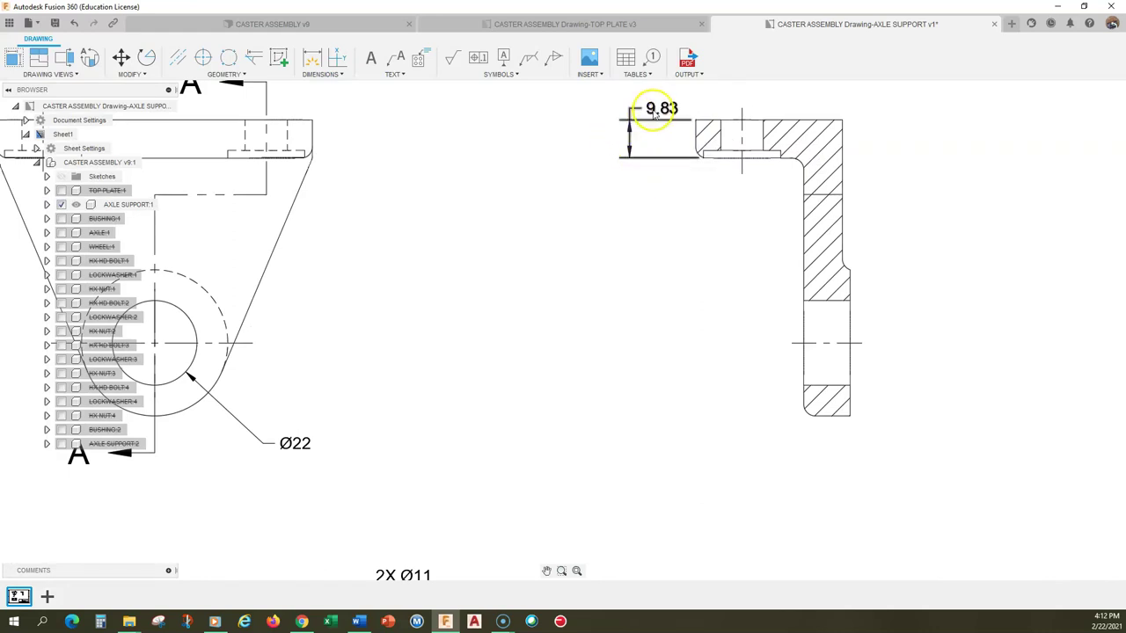
key(Delete)
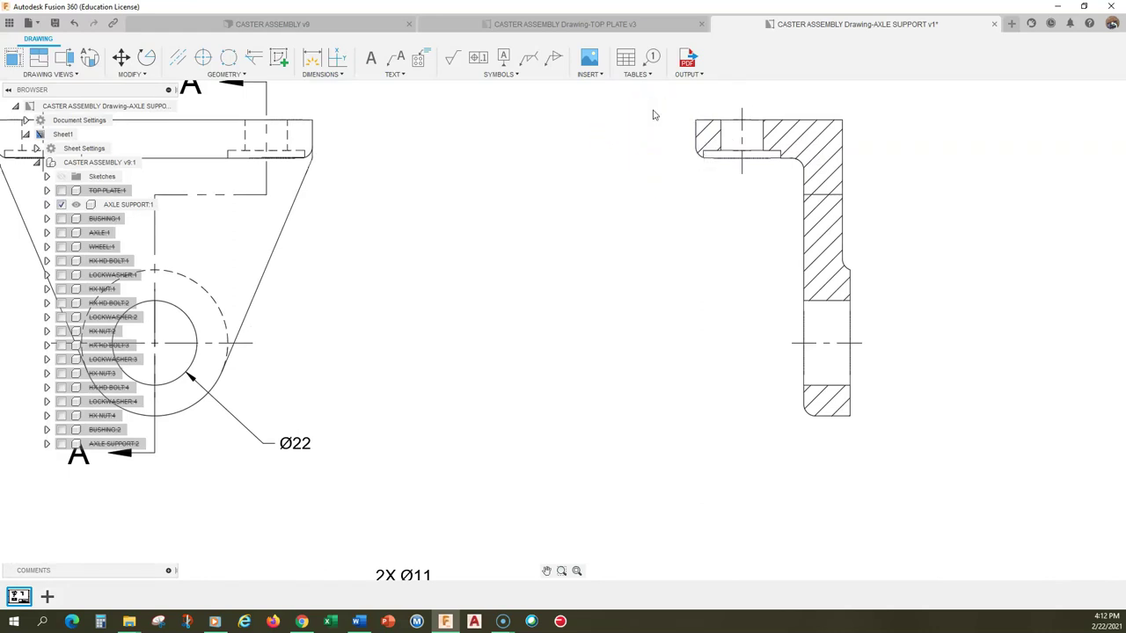
Add a vertical linear dimension for the flange's thickness beside the section view and move its text below the extension lines.
click(335, 76)
click(331, 112)
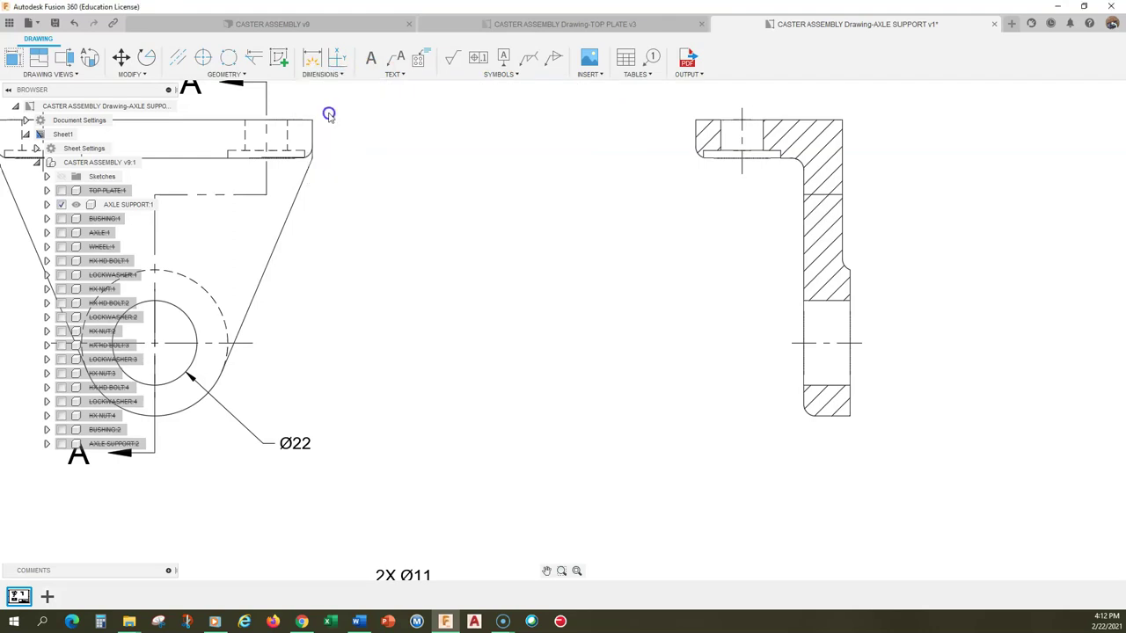
click(708, 159)
click(695, 122)
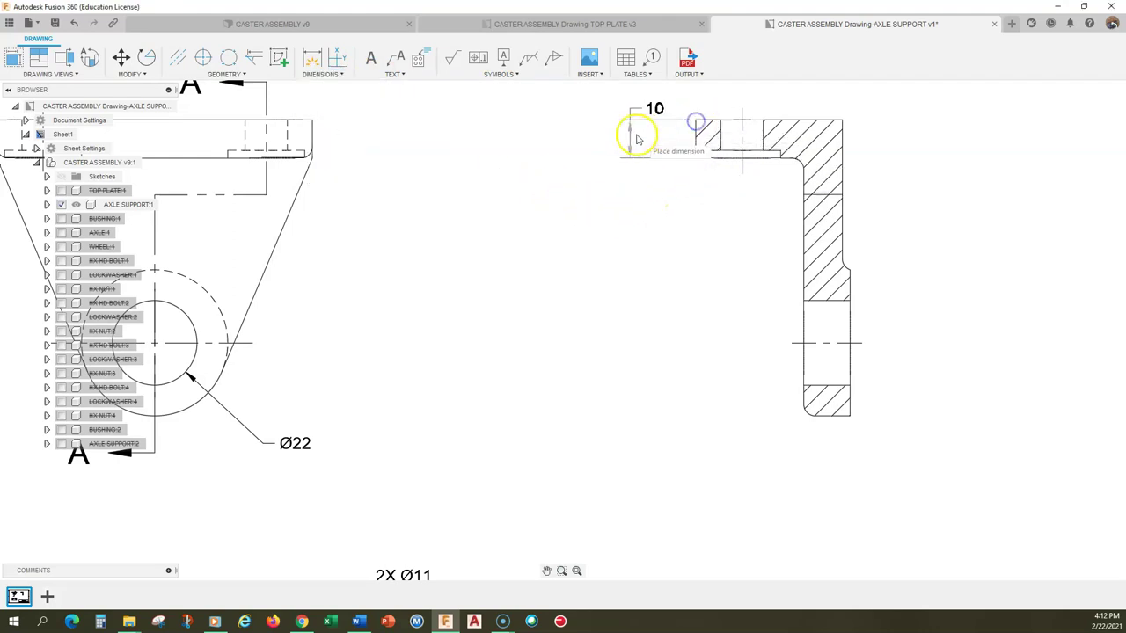
key(Escape)
click(654, 109)
click(655, 108)
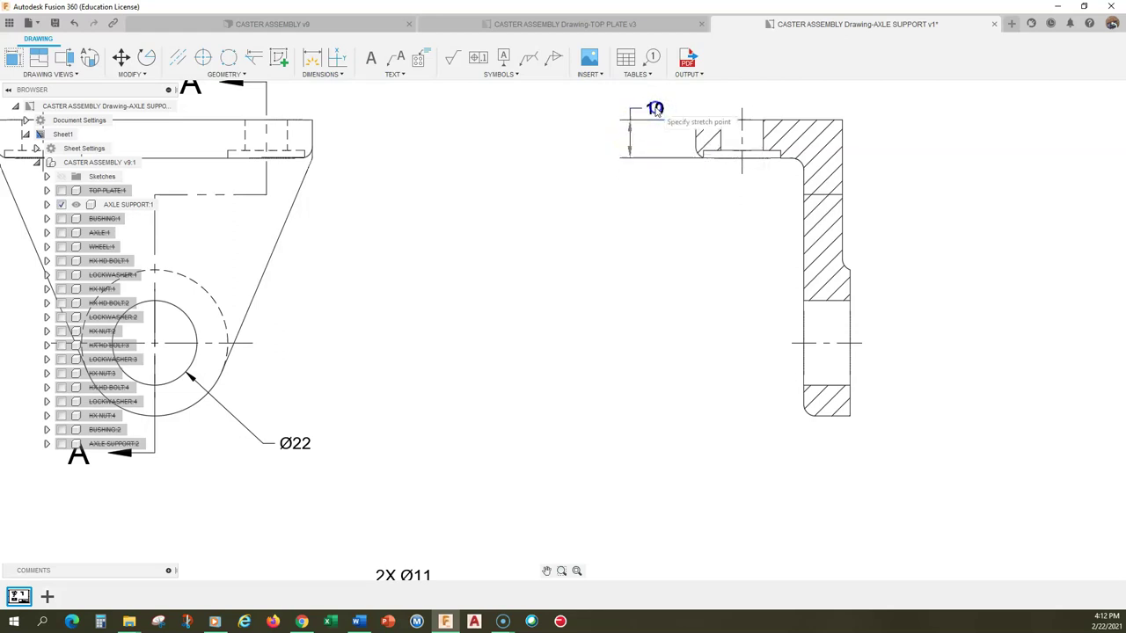
click(643, 189)
Try to add a vertical linear dimension for the flange's thickness beside the triangular view, and delete it.
middle_click(578, 251)
middle_click(578, 252)
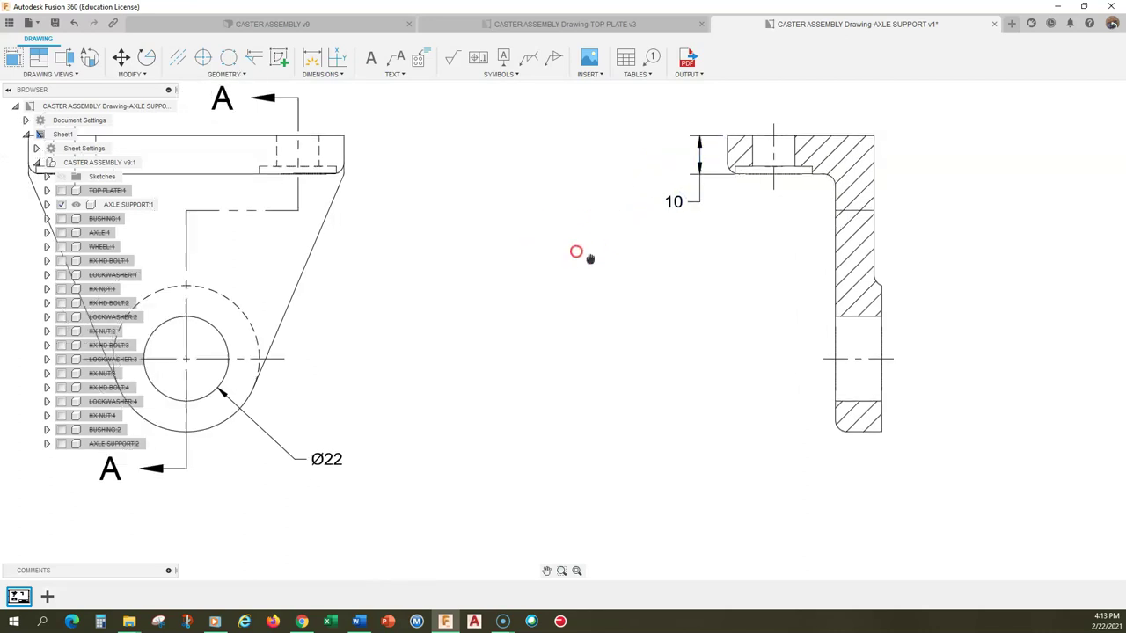
click(327, 76)
click(334, 113)
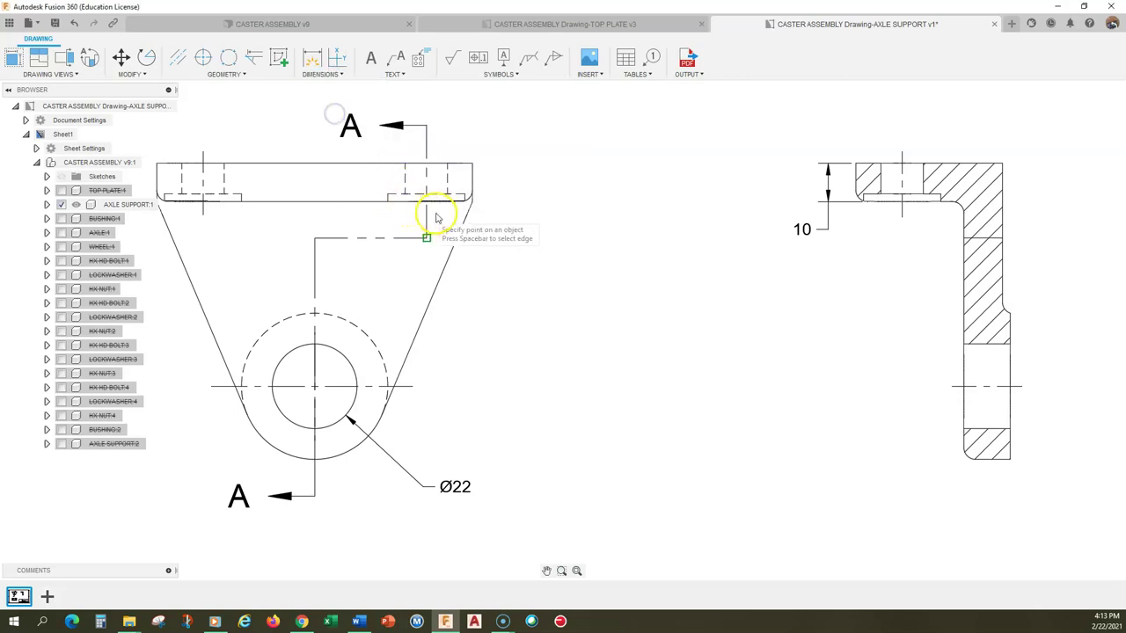
click(474, 163)
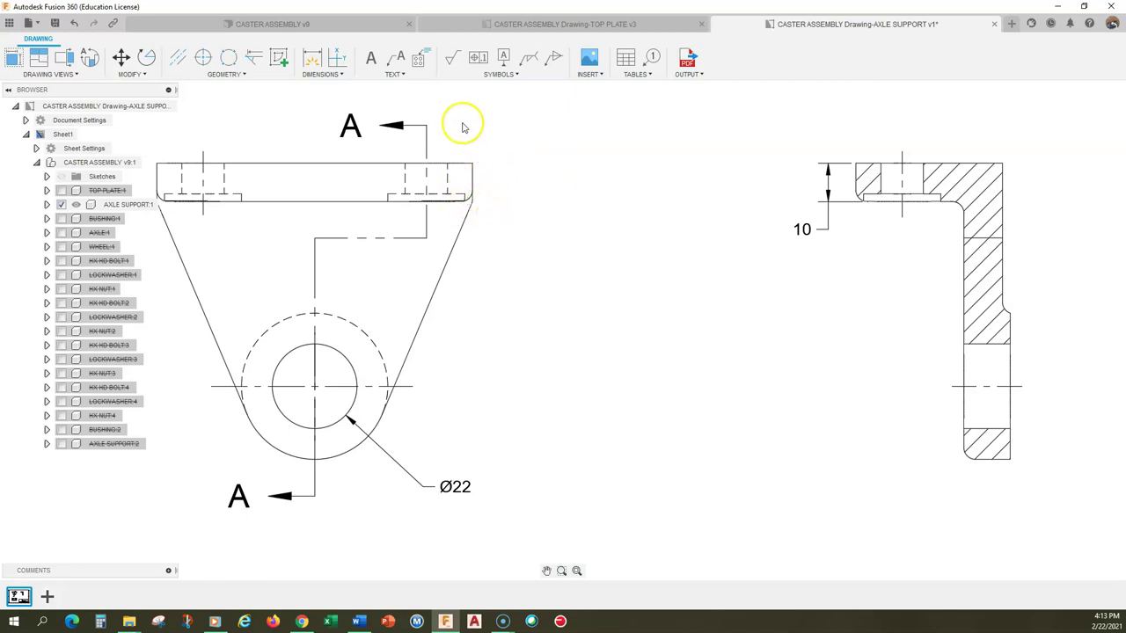
click(327, 74)
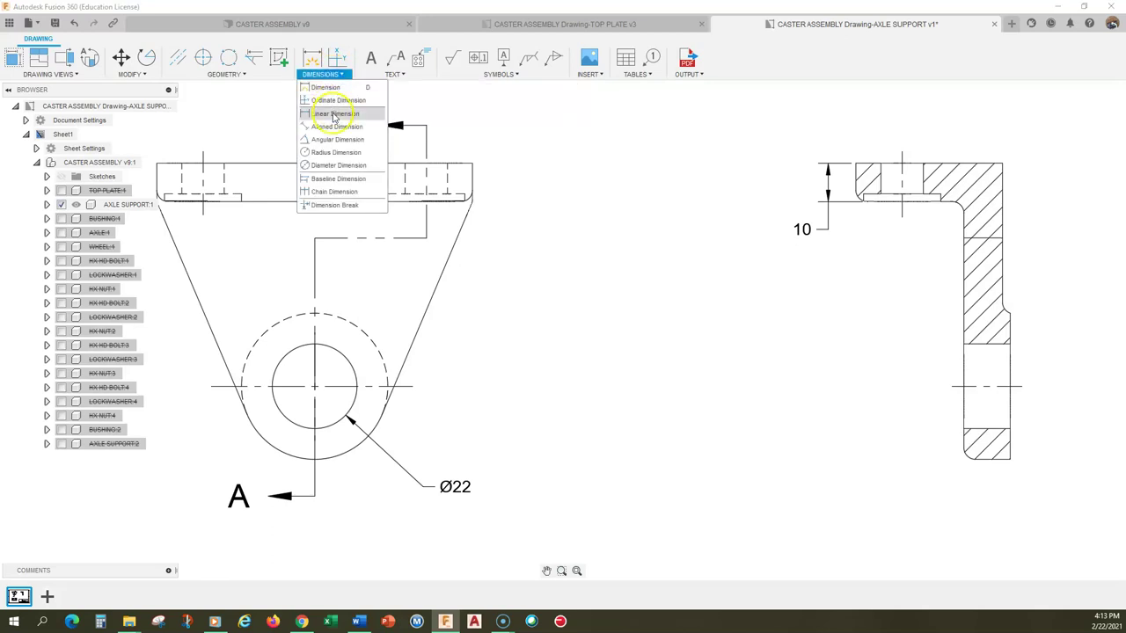
click(330, 113)
click(473, 164)
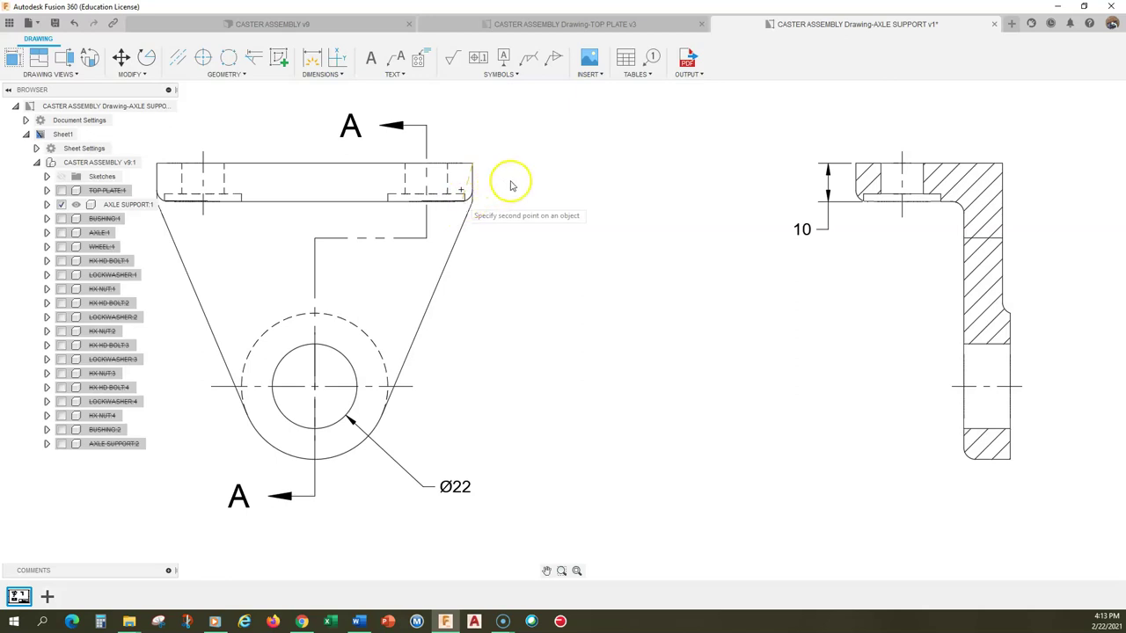
click(426, 203)
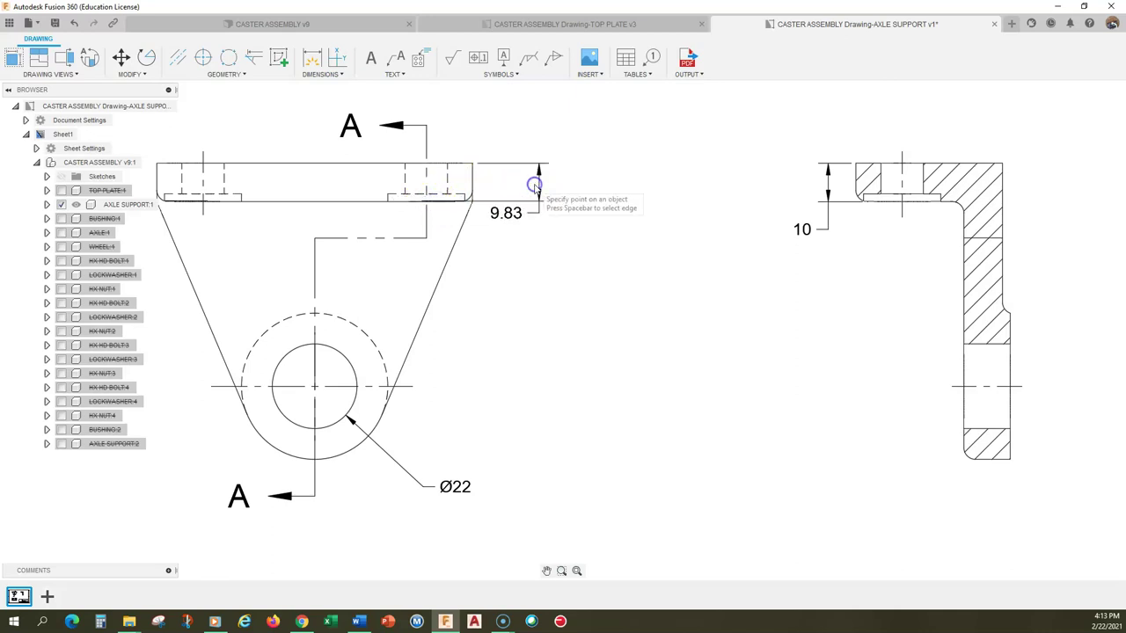
click(515, 221)
key(Delete)
Try to dimension the flange's thickness beside the triangular view, from the counterbore's lower corner to the flange's upper corner, and delete it.
click(318, 76)
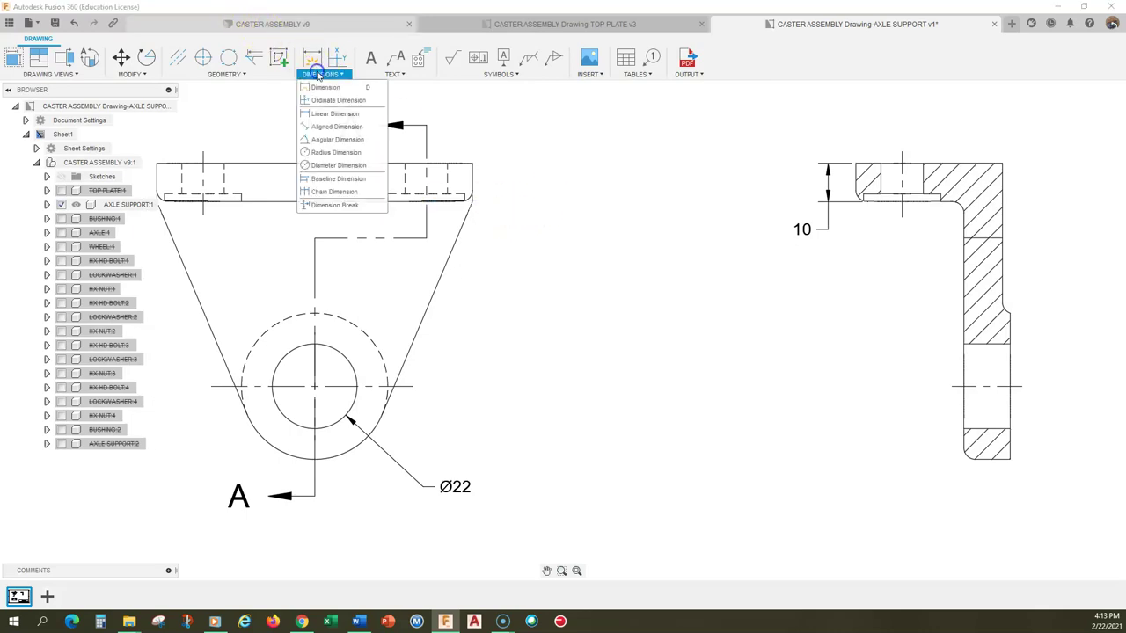
click(325, 117)
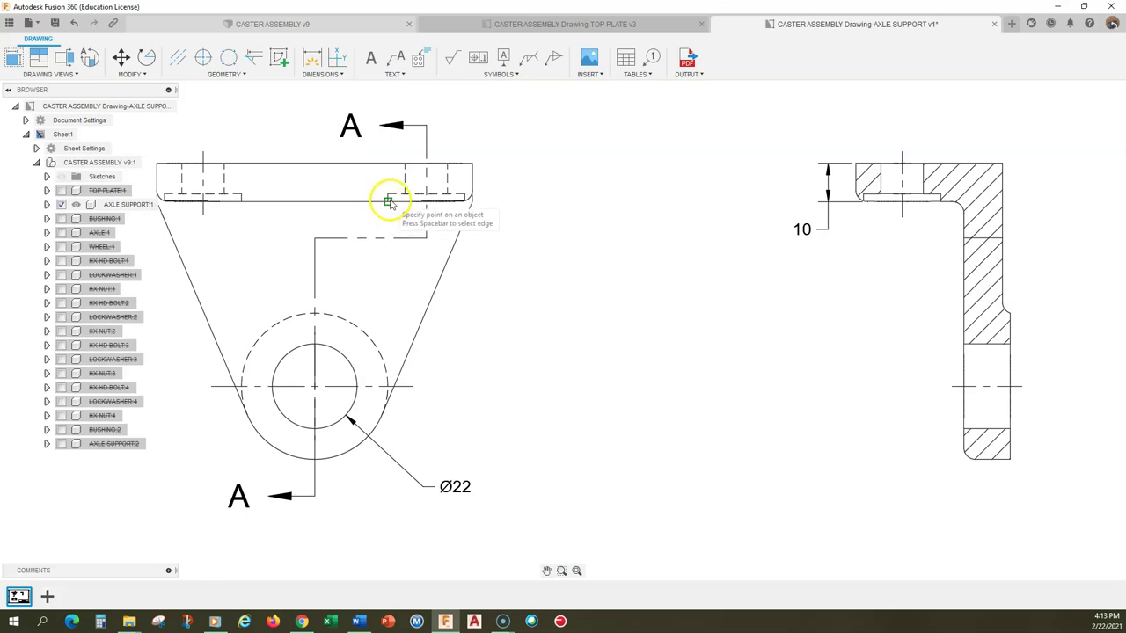
click(388, 204)
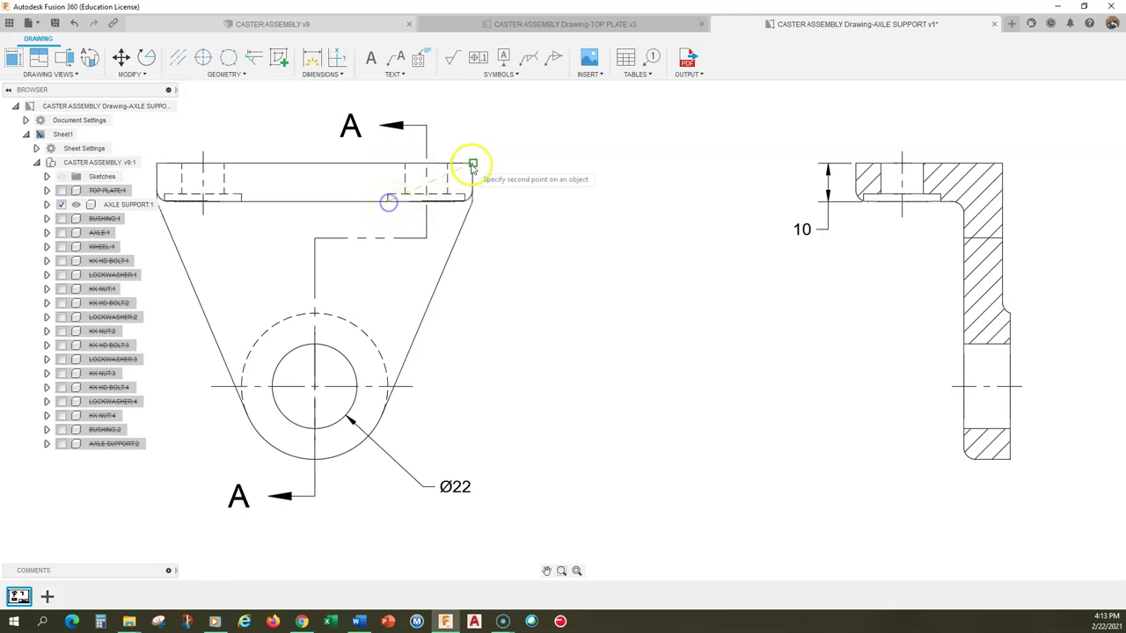
click(473, 163)
click(564, 154)
scroll(707, 327, down, 3)
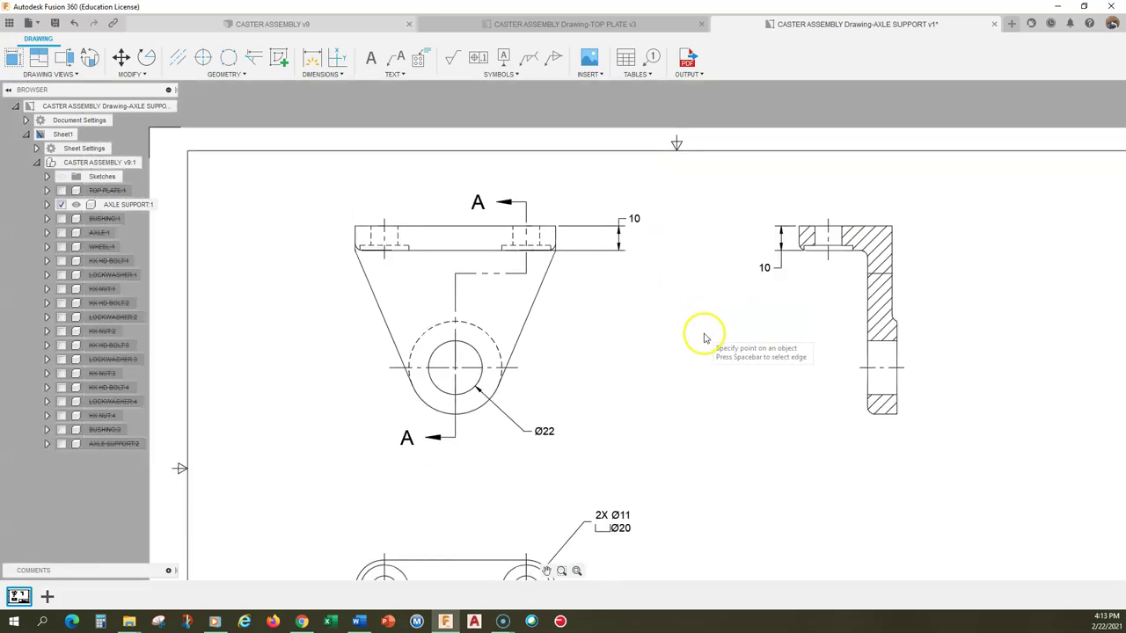
middle_drag(703, 337, 648, 366)
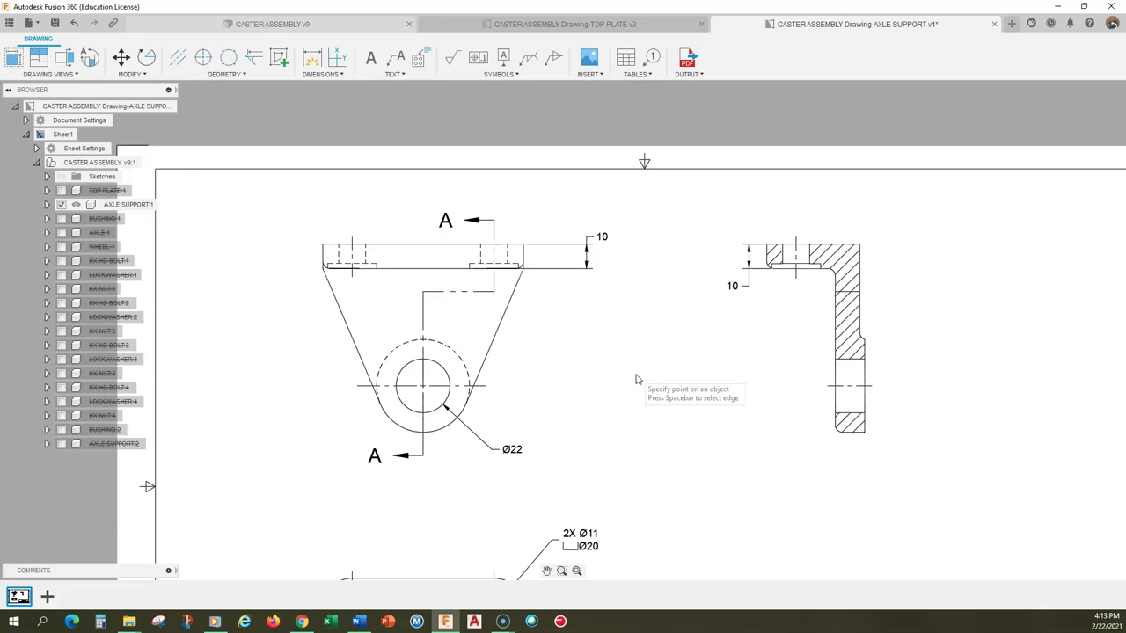
click(573, 253)
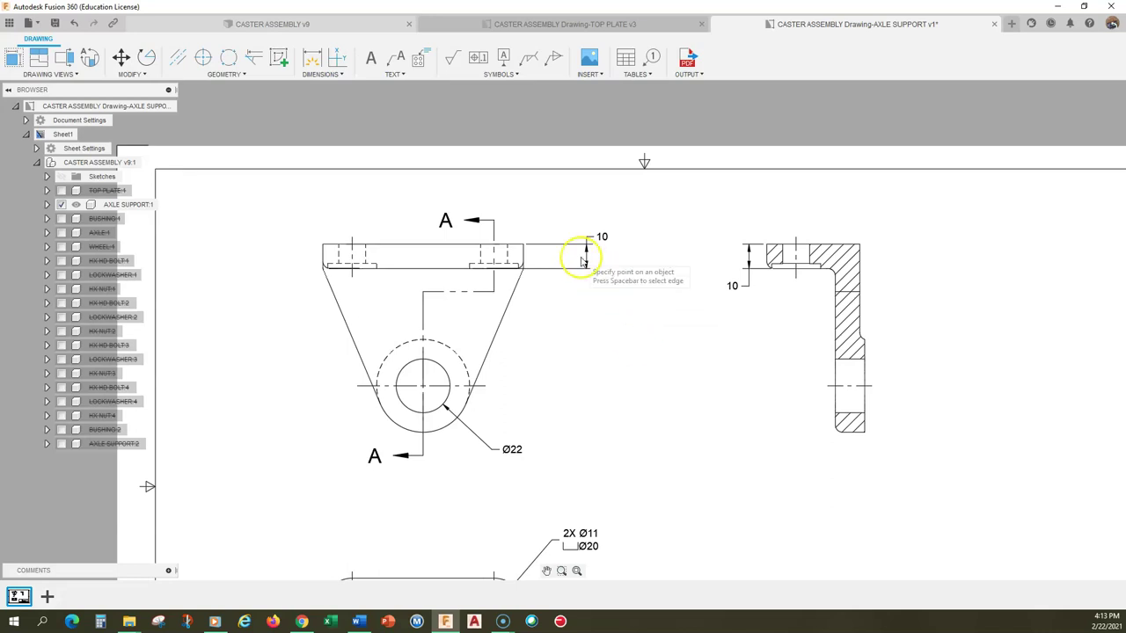
click(754, 284)
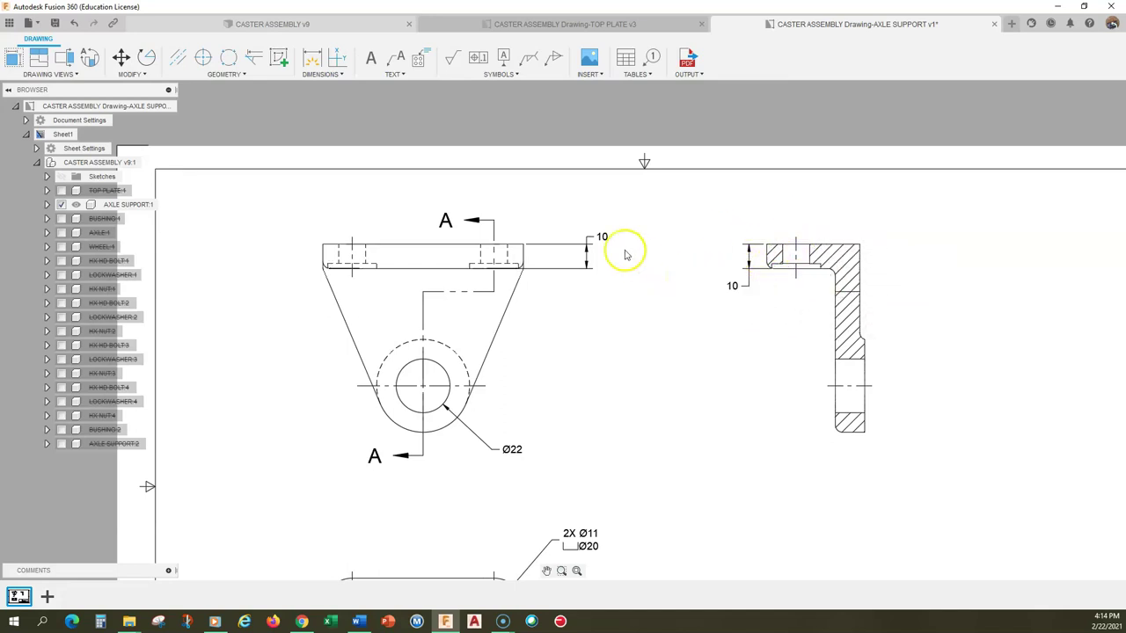
key(Escape)
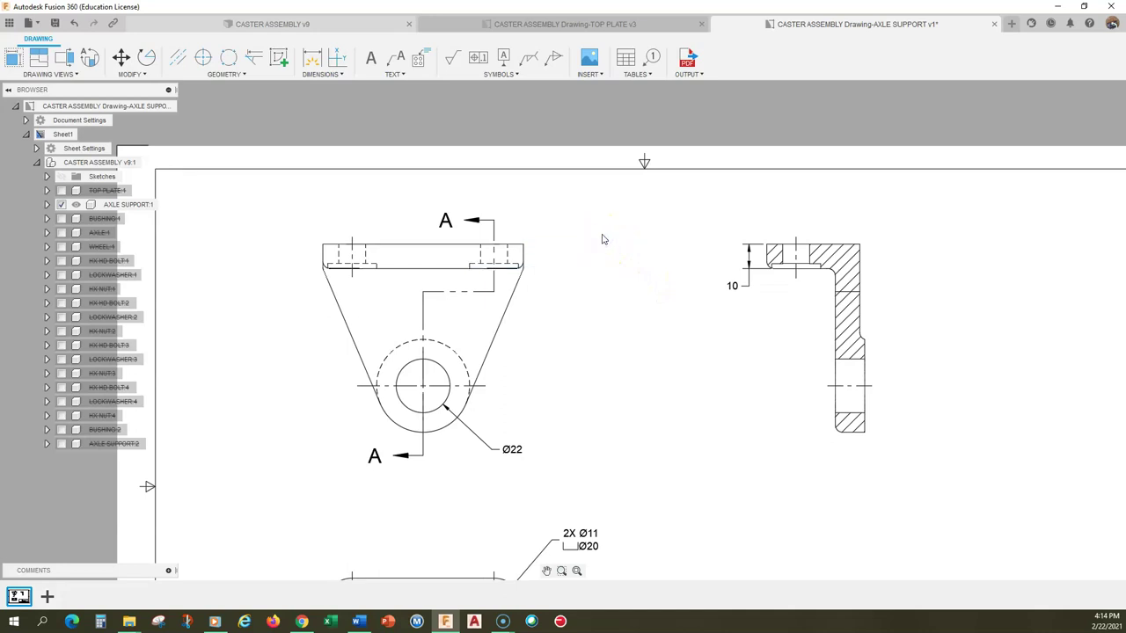
Add a vertical linear dimension for the upright plate's thickness beside the view with the two counterbored holes.
mouse_move(710, 336)
middle_down()
mouse_move(658, 294)
mouse_move(603, 279)
middle_up()
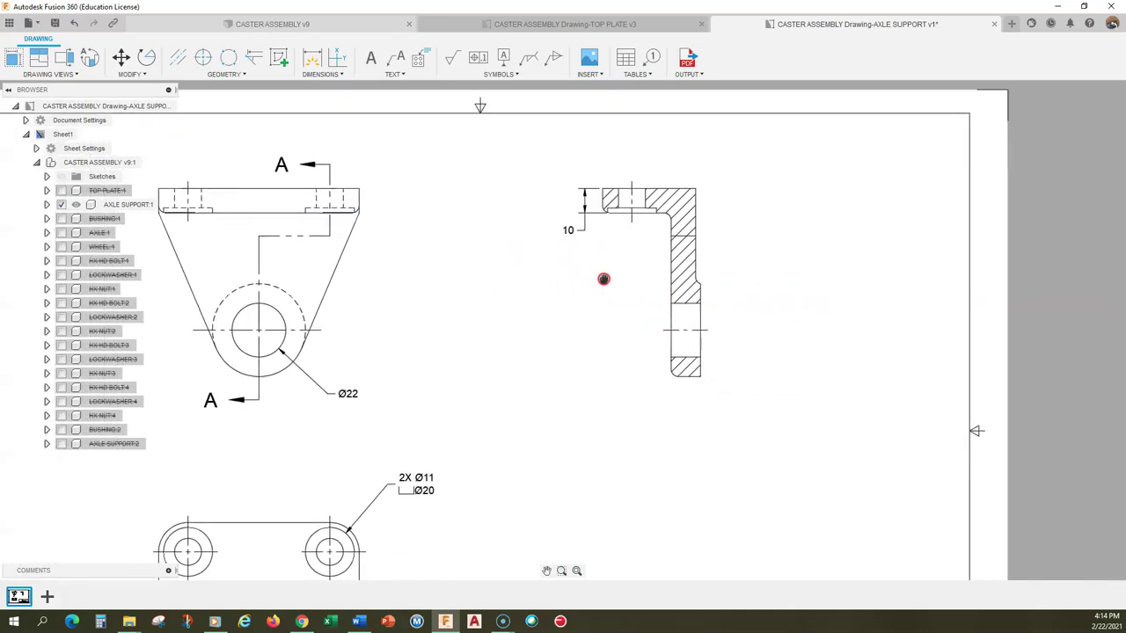
click(321, 74)
click(323, 107)
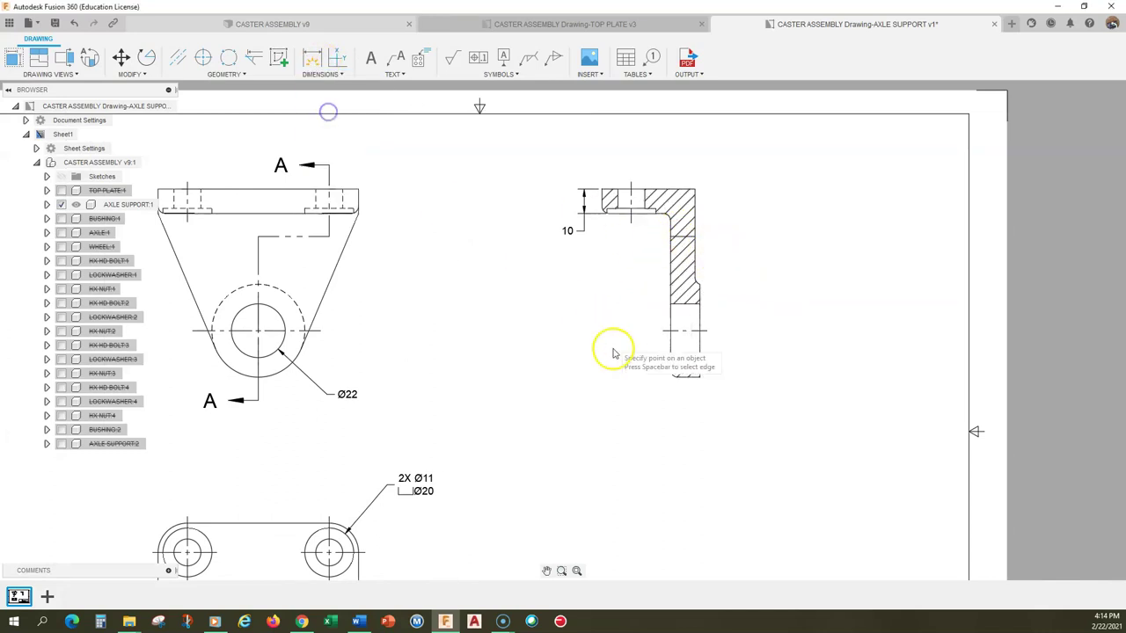
scroll(642, 389, up, 1)
scroll(642, 390, up, 1)
middle_drag(646, 395, 517, 490)
scroll(431, 429, down, 1)
mouse_move(431, 430)
middle_down()
mouse_move(575, 223)
mouse_move(695, 125)
middle_up()
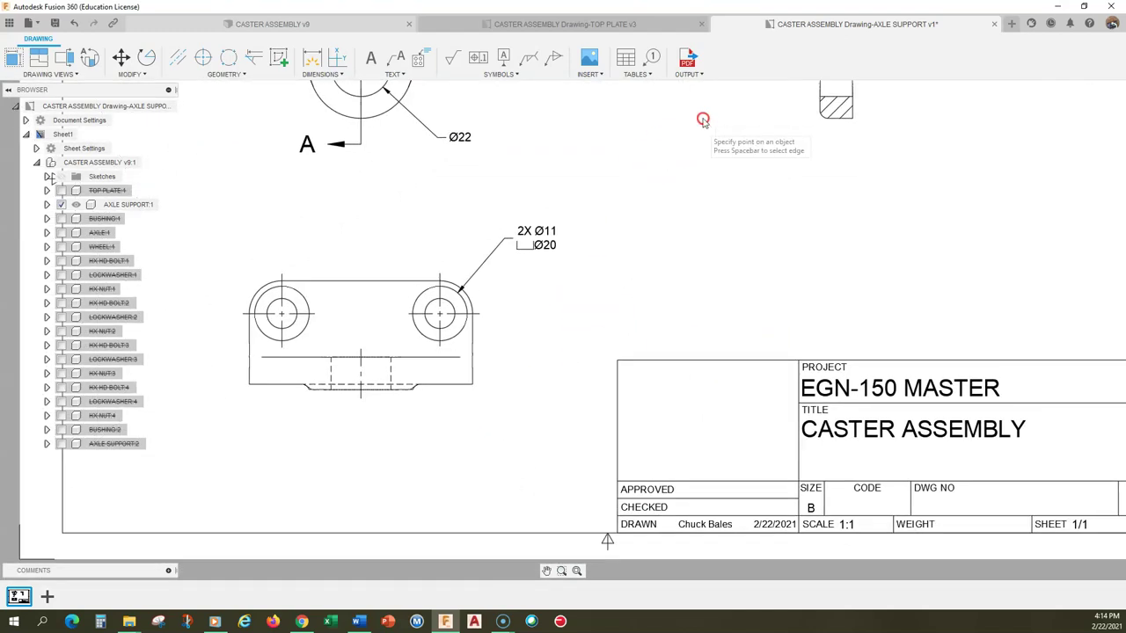
click(460, 358)
click(475, 386)
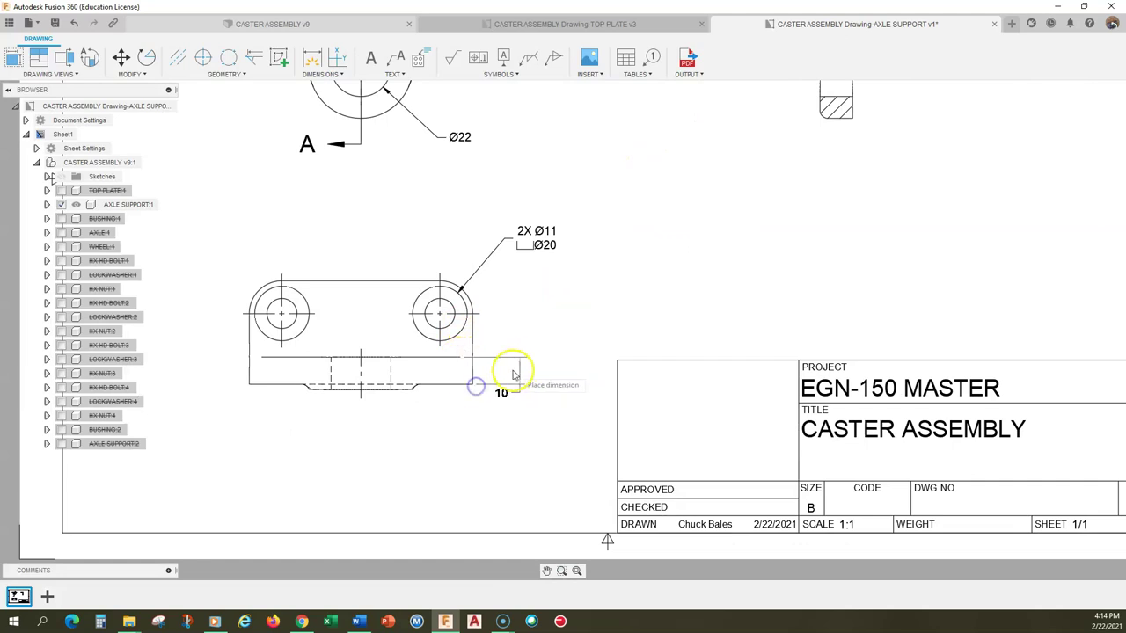
click(518, 373)
Try to add a horizontal linear dimension for the upright plate's thickness across the section view's hatching, and delete it.
middle_drag(670, 263, 465, 467)
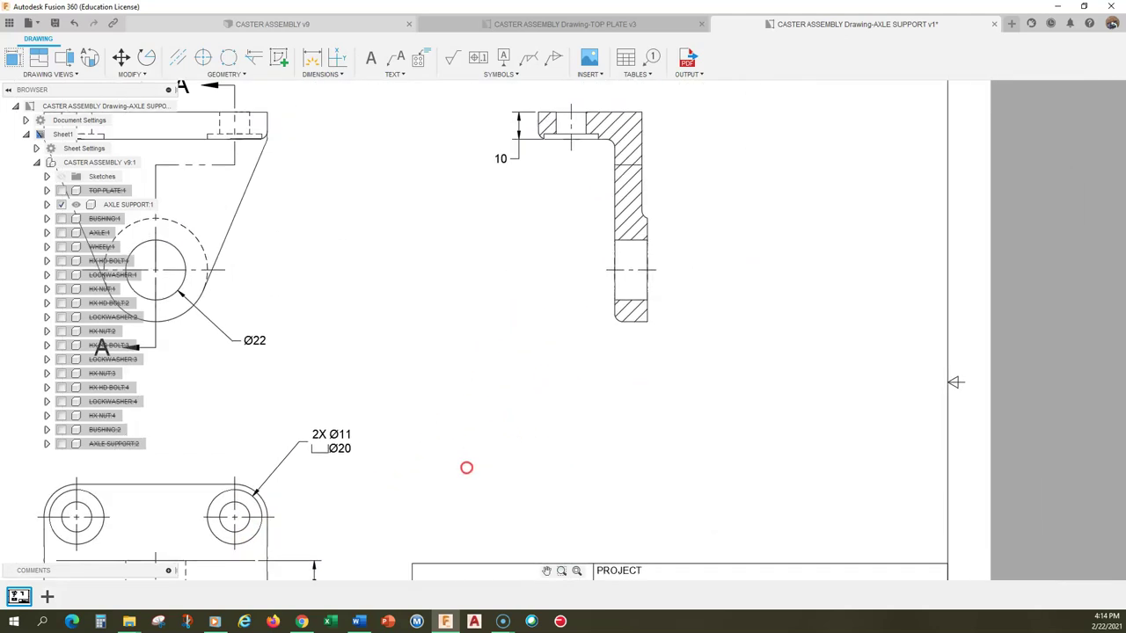
click(318, 75)
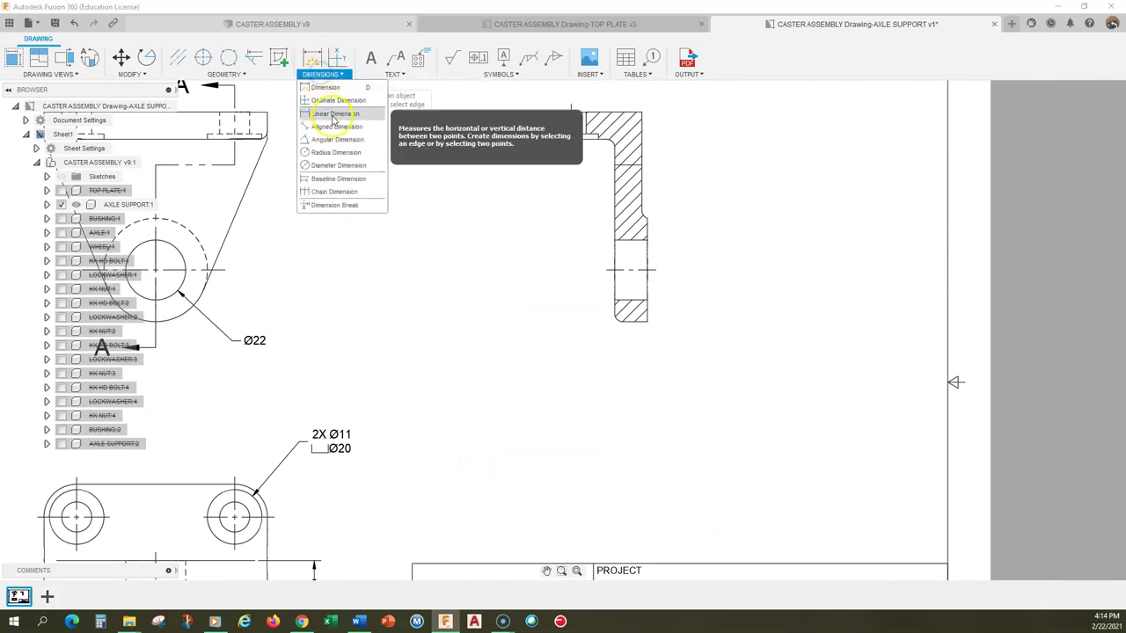
click(332, 115)
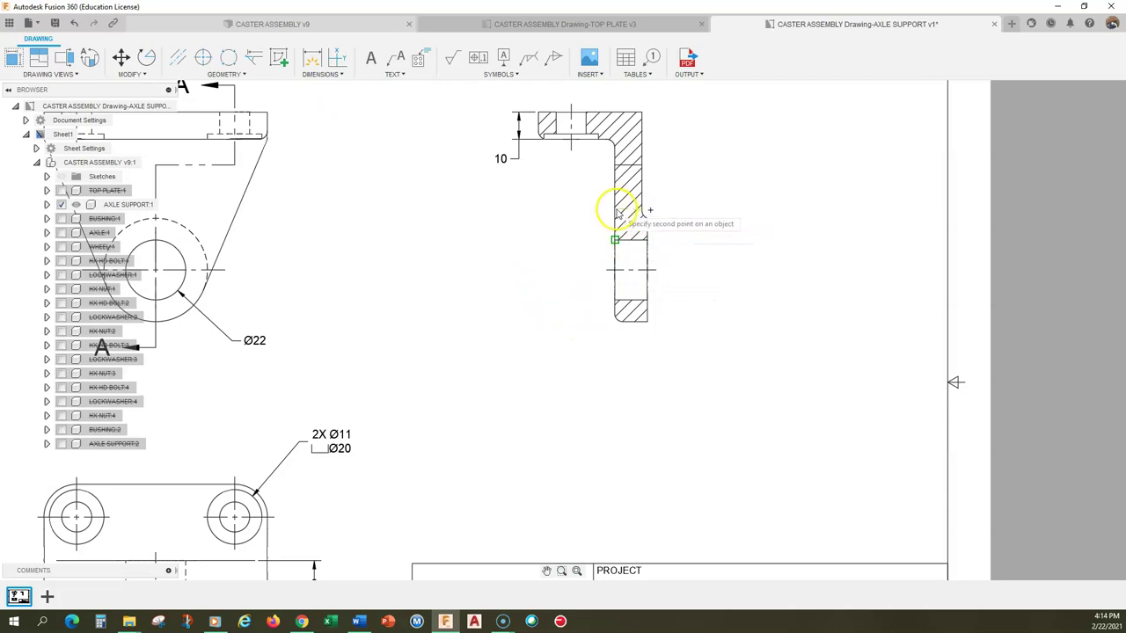
click(614, 240)
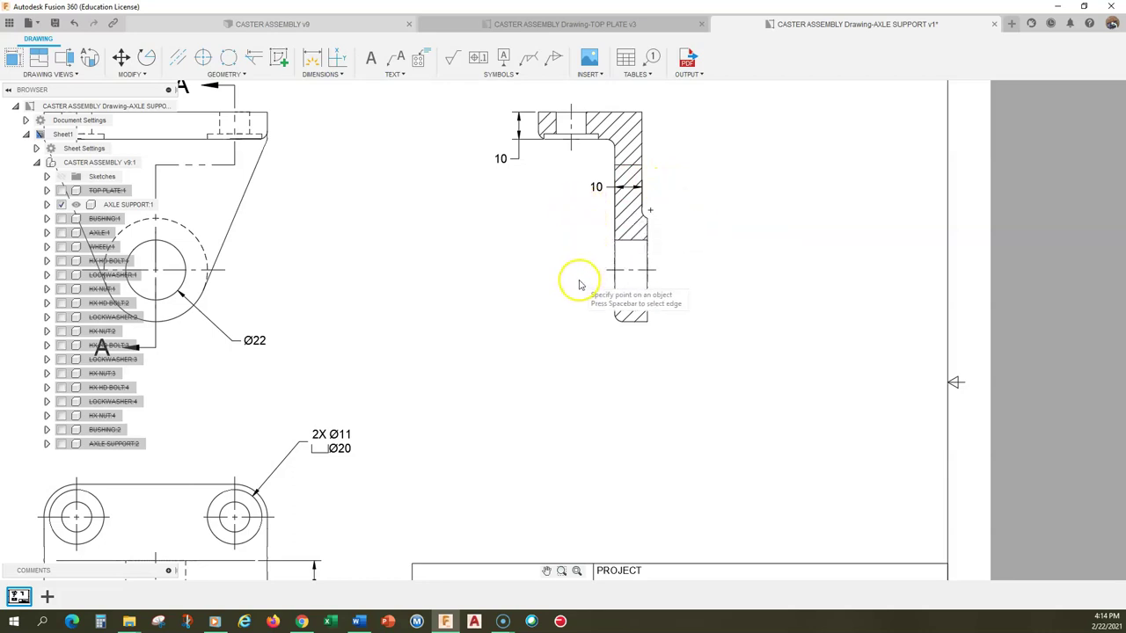
middle_drag(572, 255, 575, 381)
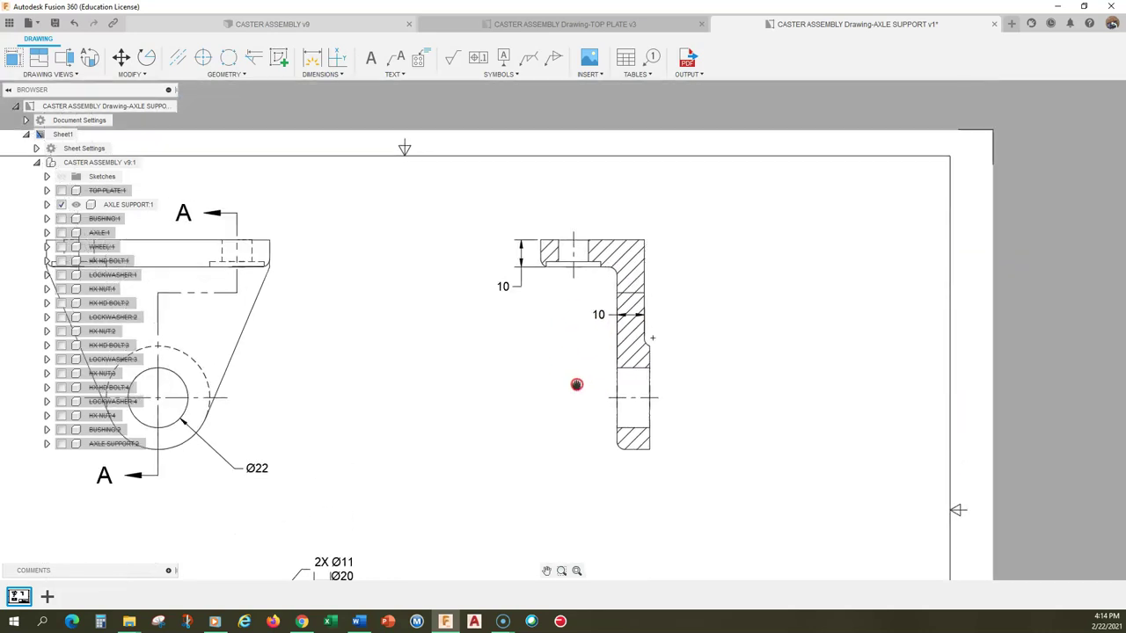
click(598, 321)
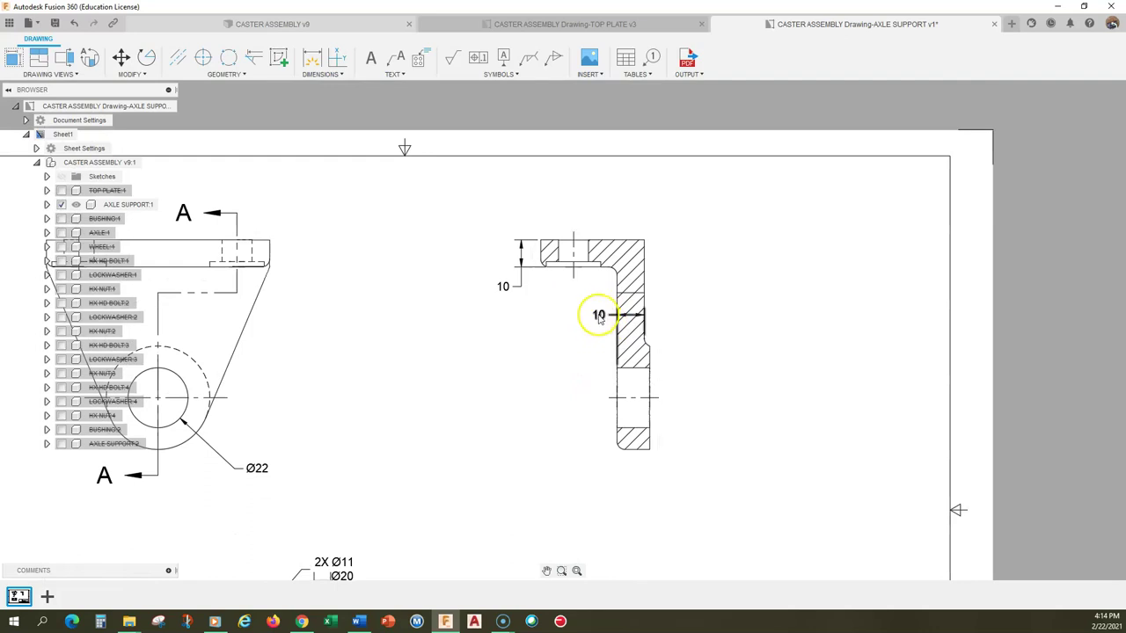
Add a horizontal linear dimension for the upright plate's thickness above the section view.
click(320, 74)
click(330, 118)
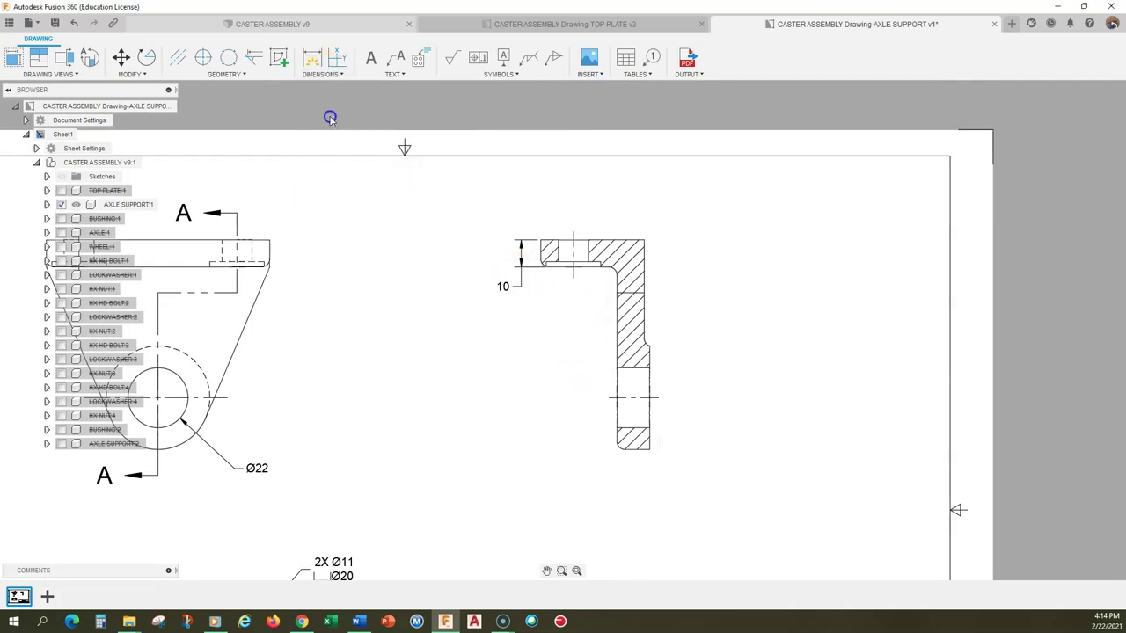
click(618, 275)
click(644, 241)
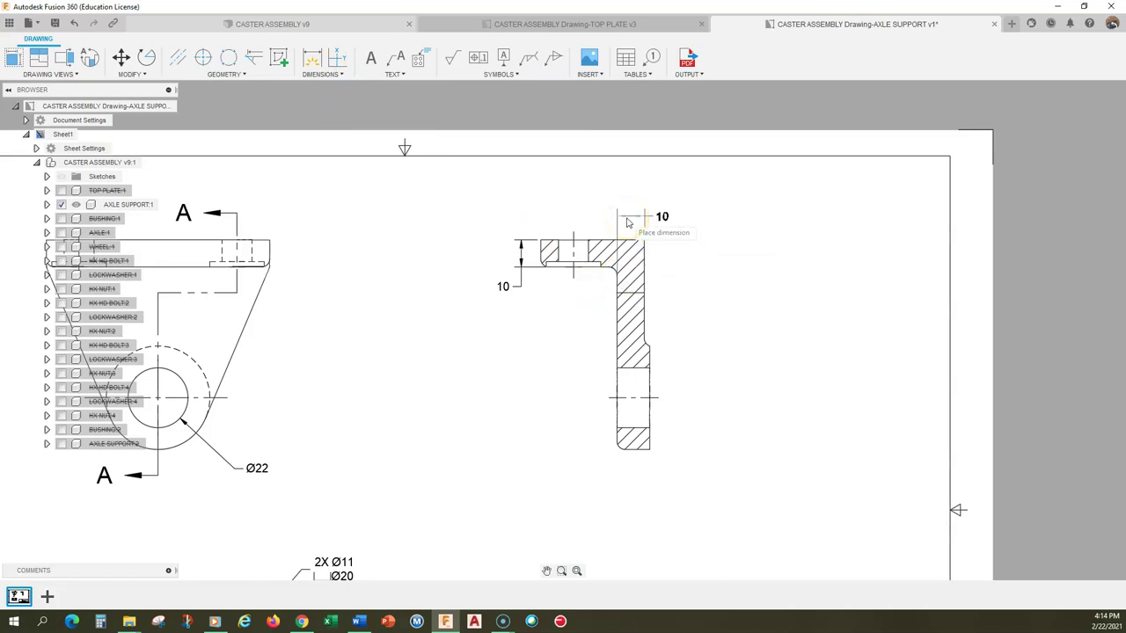
click(626, 218)
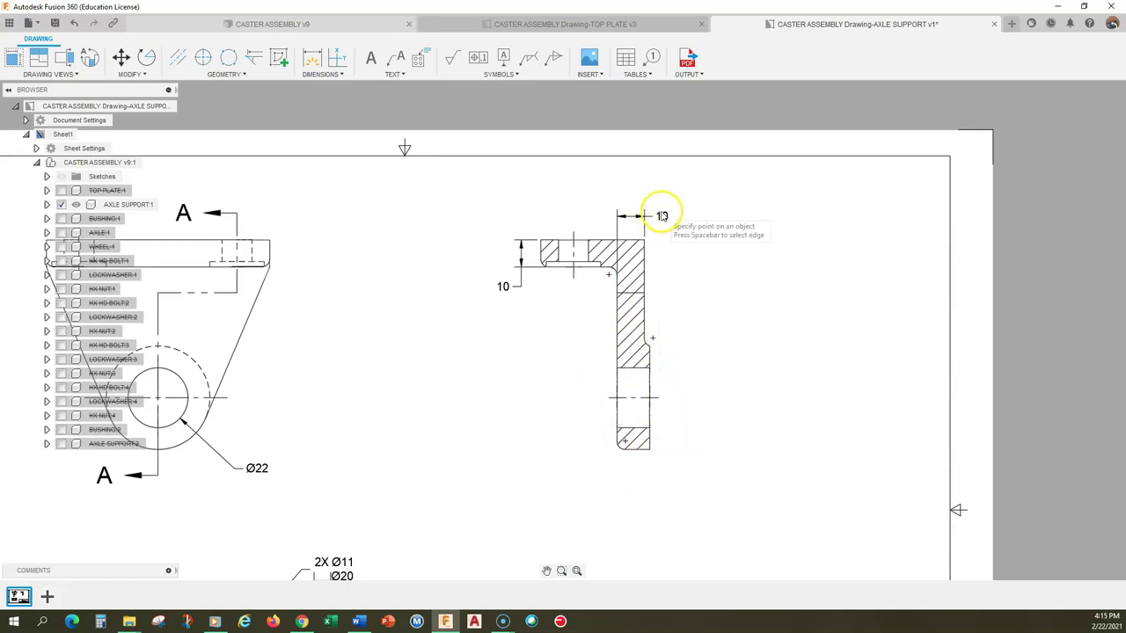
Try to add a second horizontal linear dimension for the upright plate's thickness below the section view, and delete it.
click(330, 77)
click(331, 111)
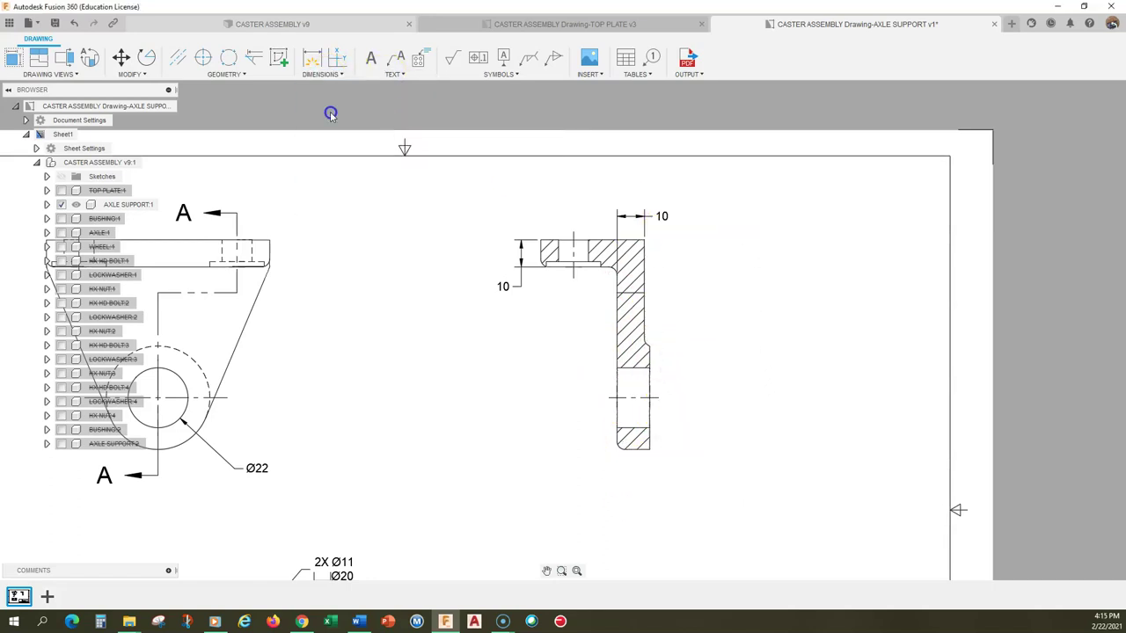
click(646, 338)
click(623, 437)
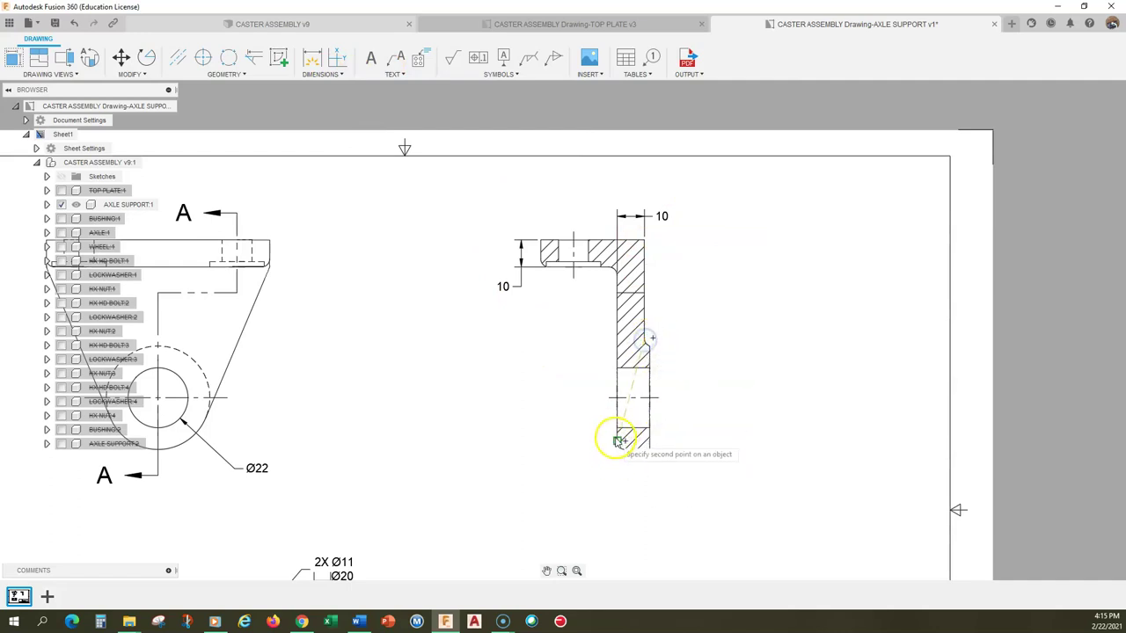
click(635, 485)
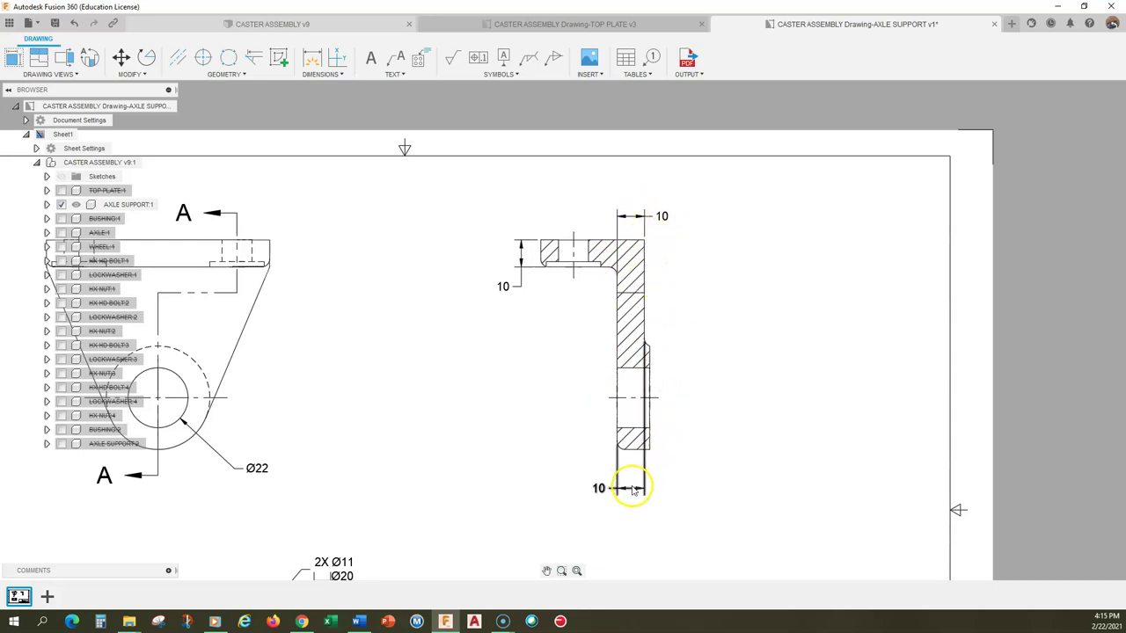
Delete the plate thickness dimension beside the view with the two counterbored holes.
middle_drag(467, 493, 551, 248)
scroll(543, 343, down, 3)
middle_drag(567, 259, 548, 312)
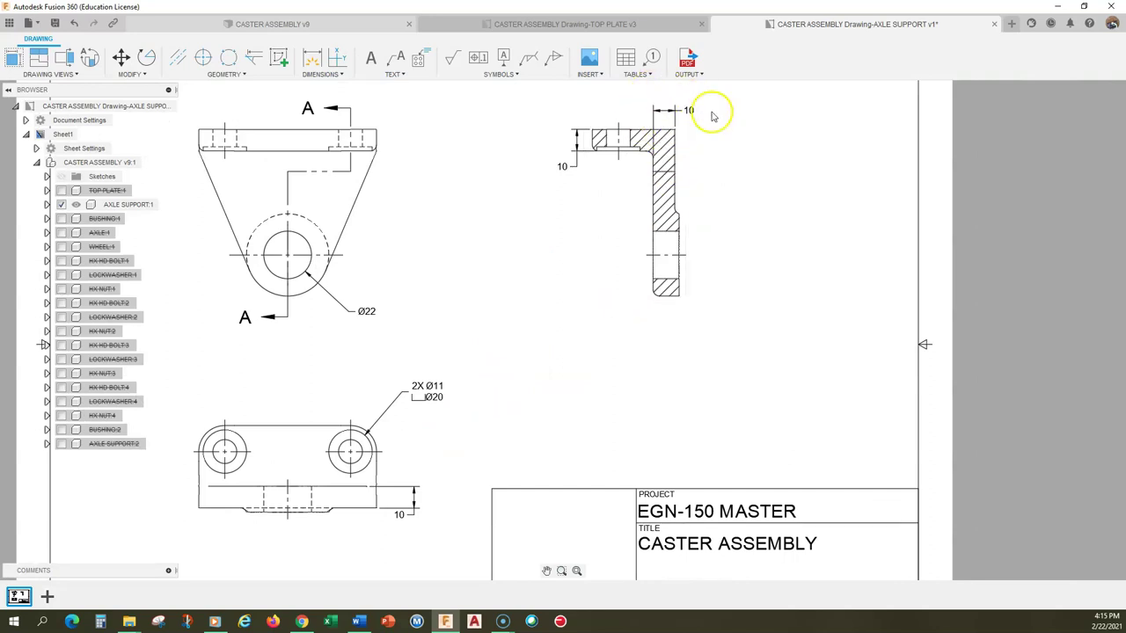
click(413, 514)
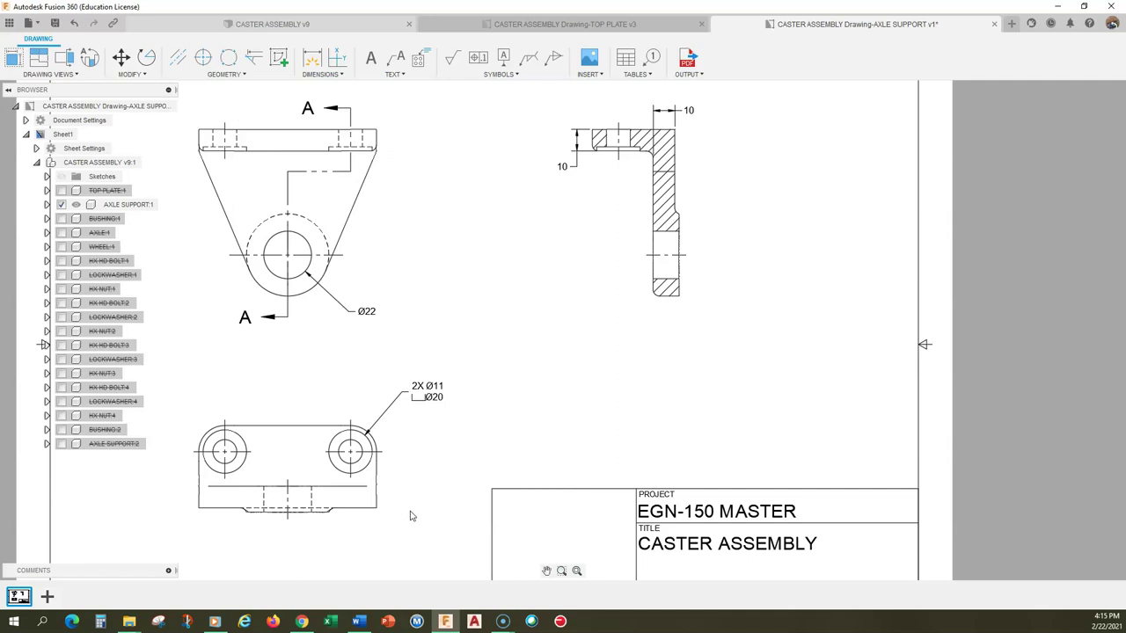
Add a vertical linear dimension beside the section view across the boss's outer face, from its upper edge to its lower corner.
middle_drag(638, 248, 626, 307)
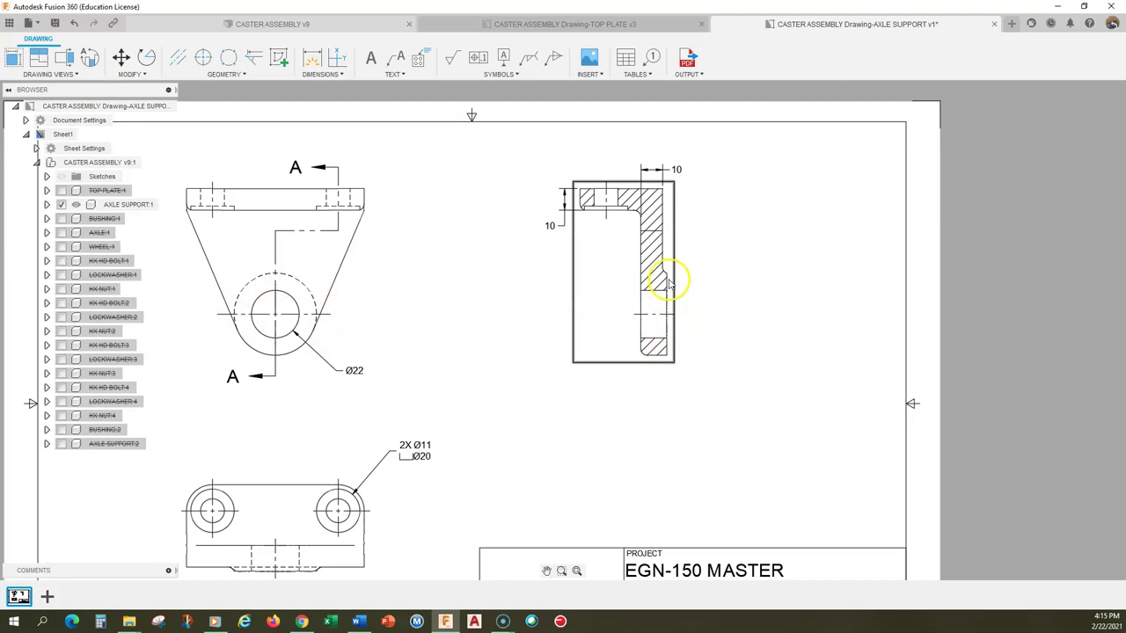
click(331, 77)
click(334, 113)
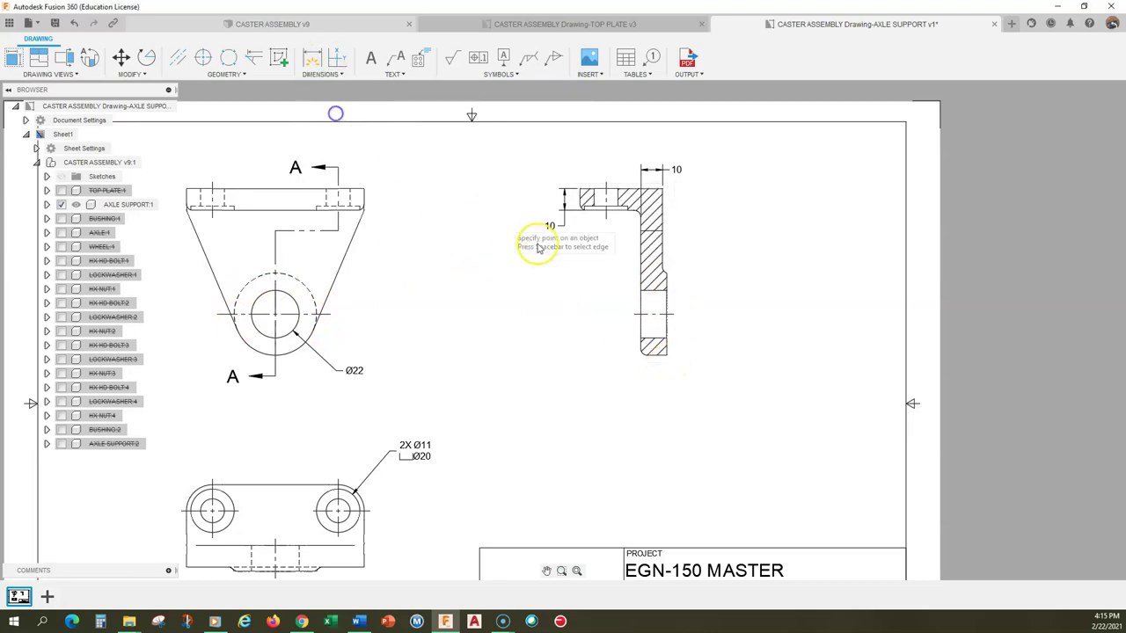
click(667, 274)
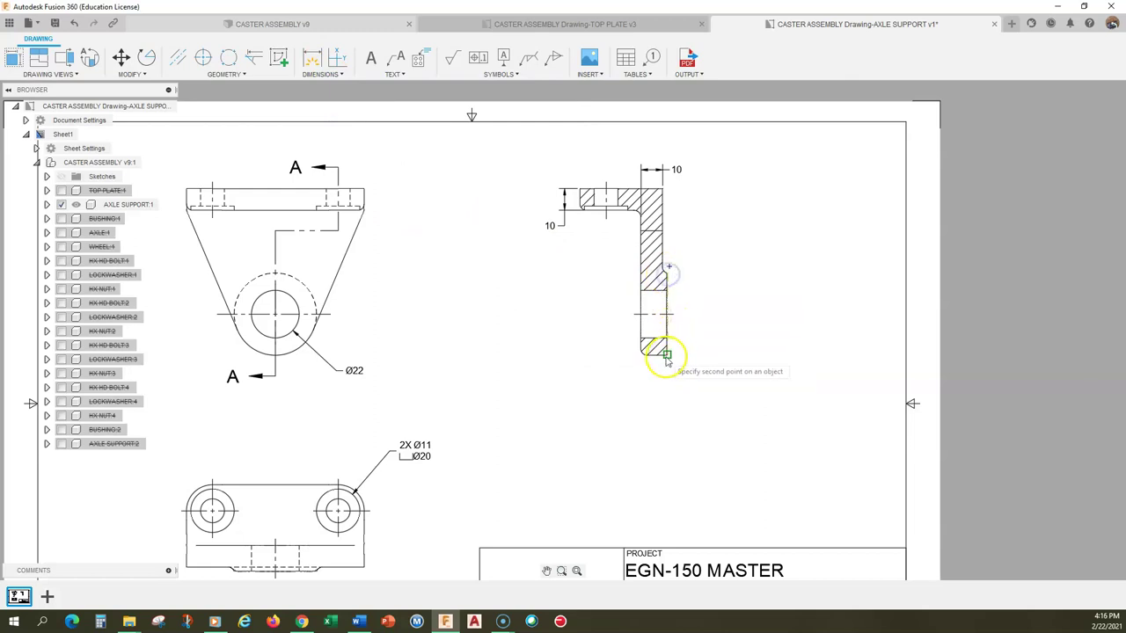
click(667, 355)
click(699, 327)
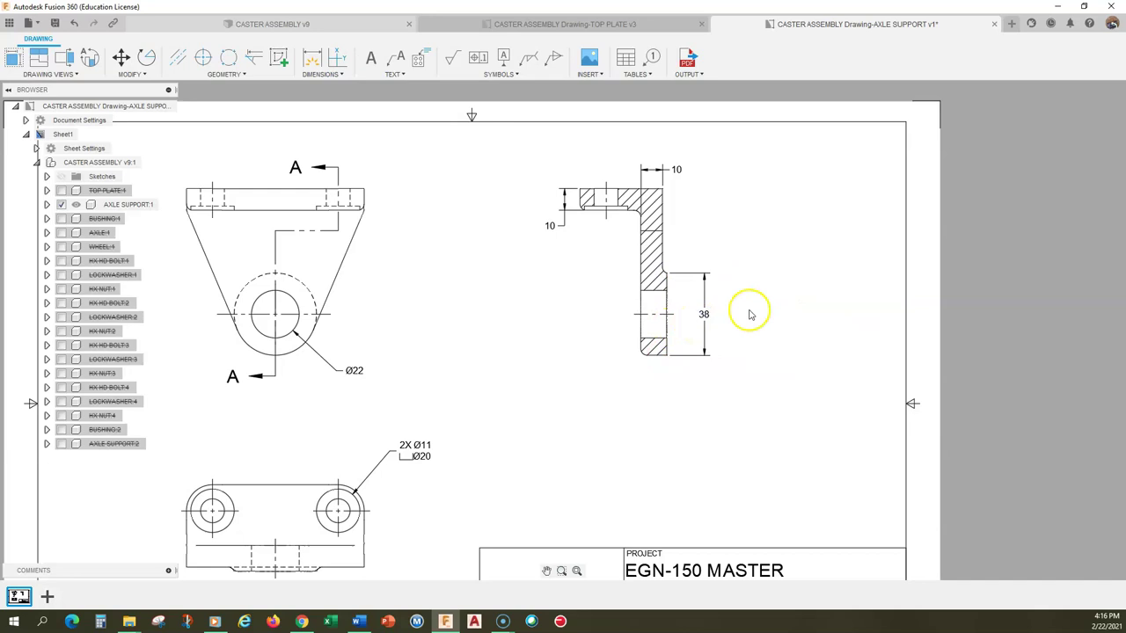
Insert a diameter symbol before the boss's vertical dimension text.
double_click(705, 315)
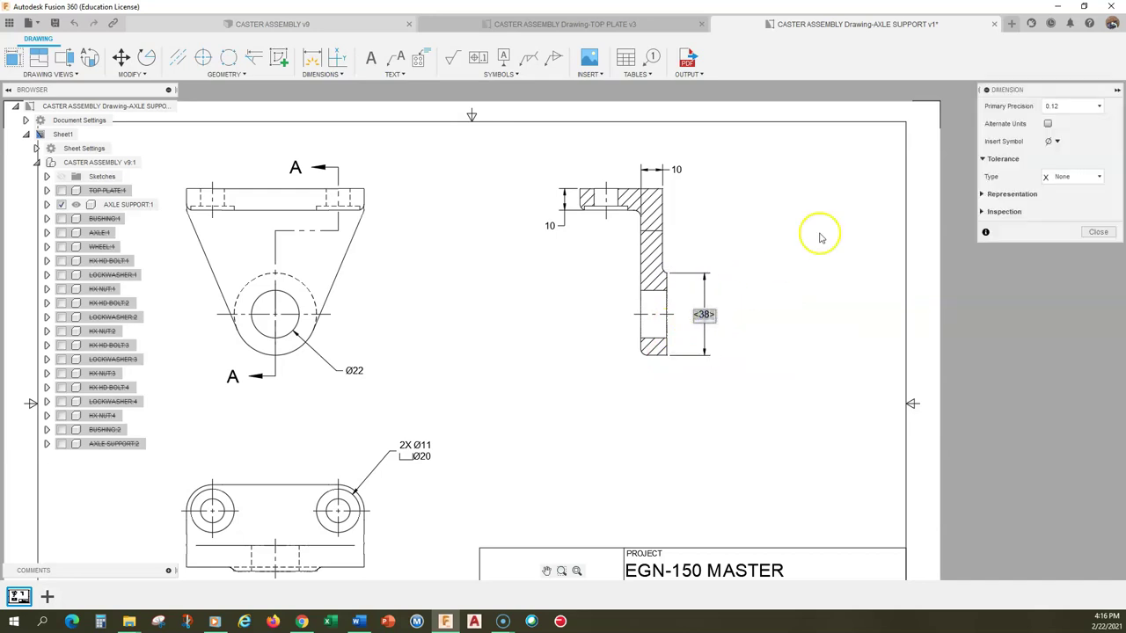
click(1053, 143)
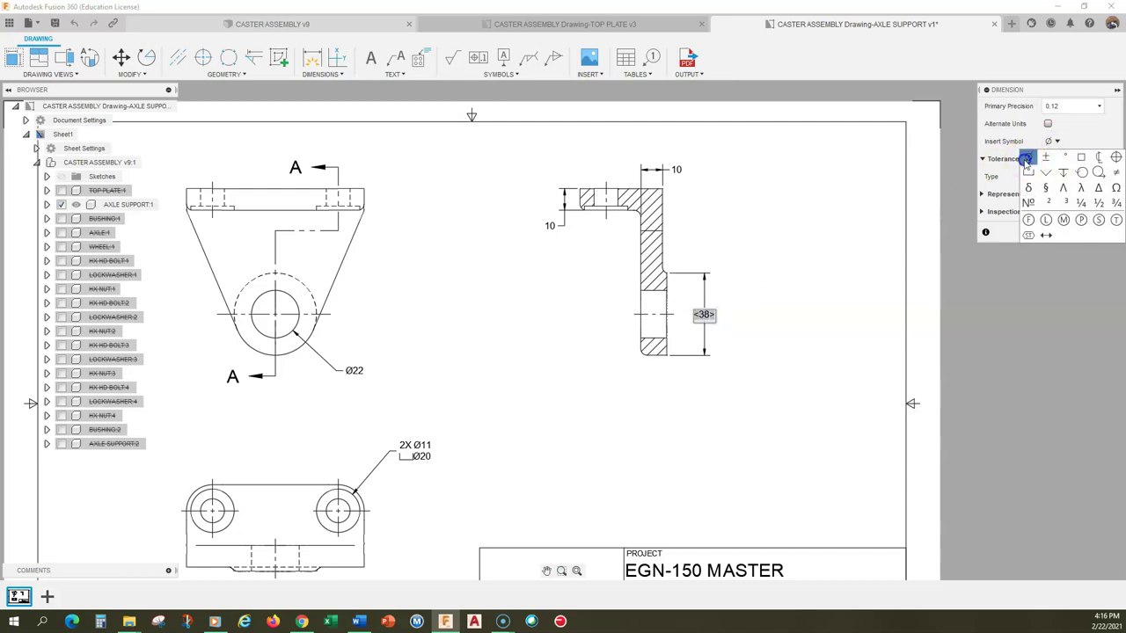
click(1026, 160)
click(1098, 232)
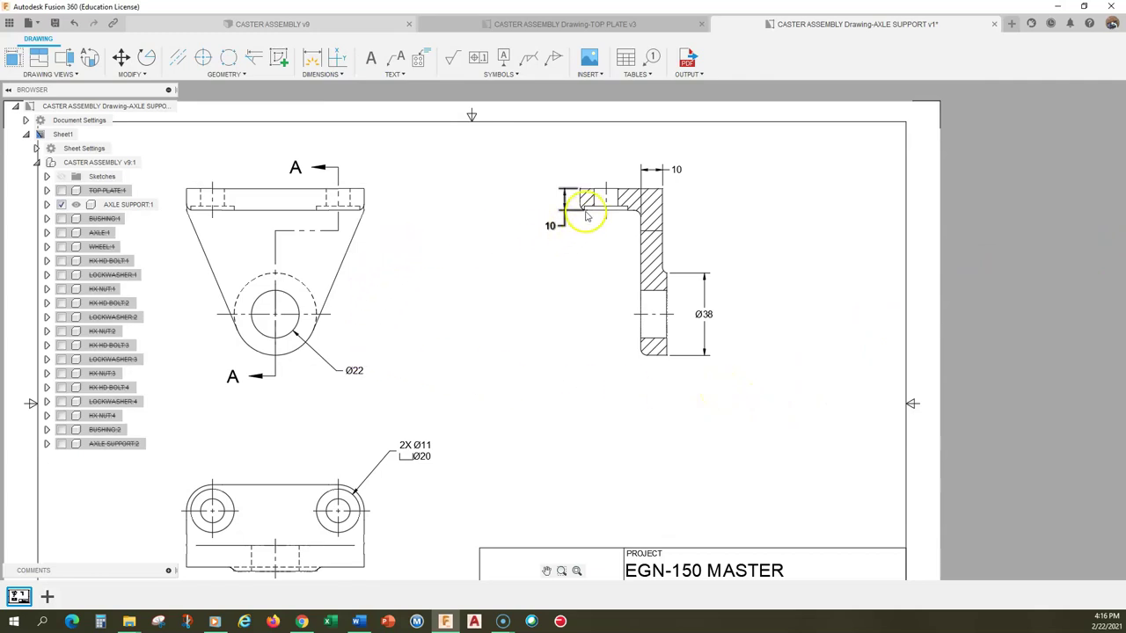
middle_drag(458, 318, 551, 291)
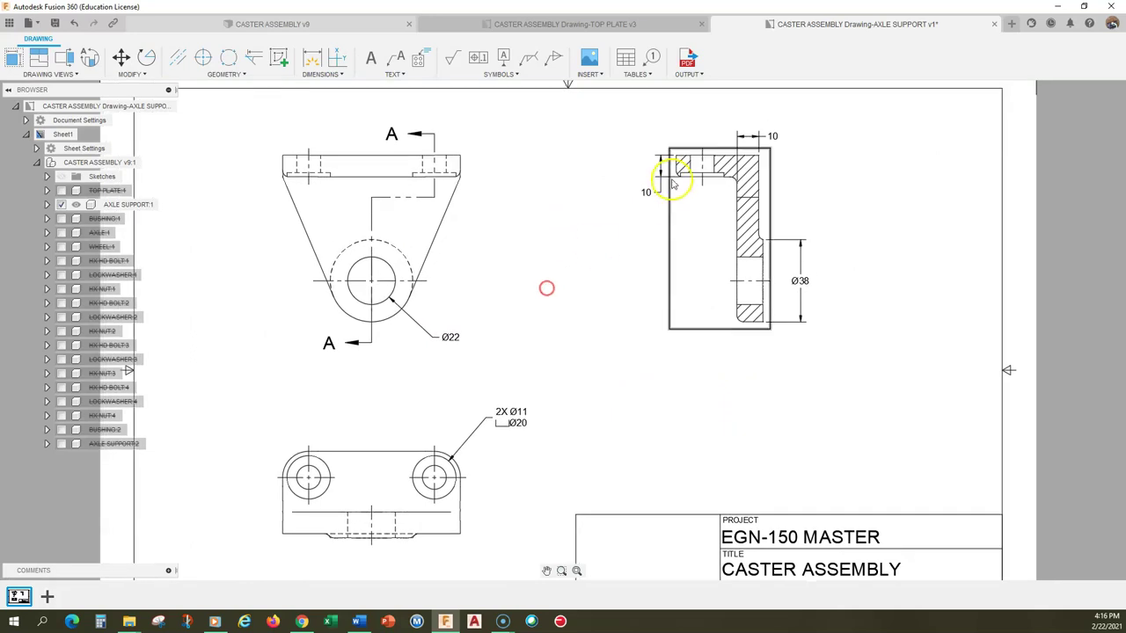
middle_drag(548, 351, 658, 258)
scroll(498, 395, up, 1)
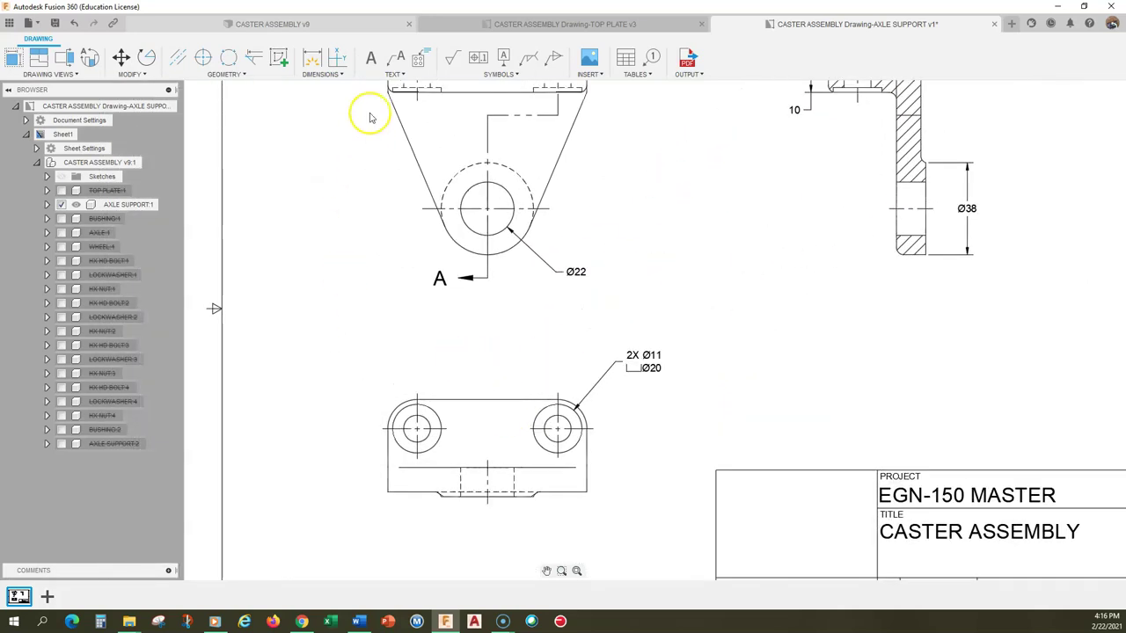
Add a horizontal linear dimension for the axle support's overall width above the view with the two counterbored holes.
click(321, 75)
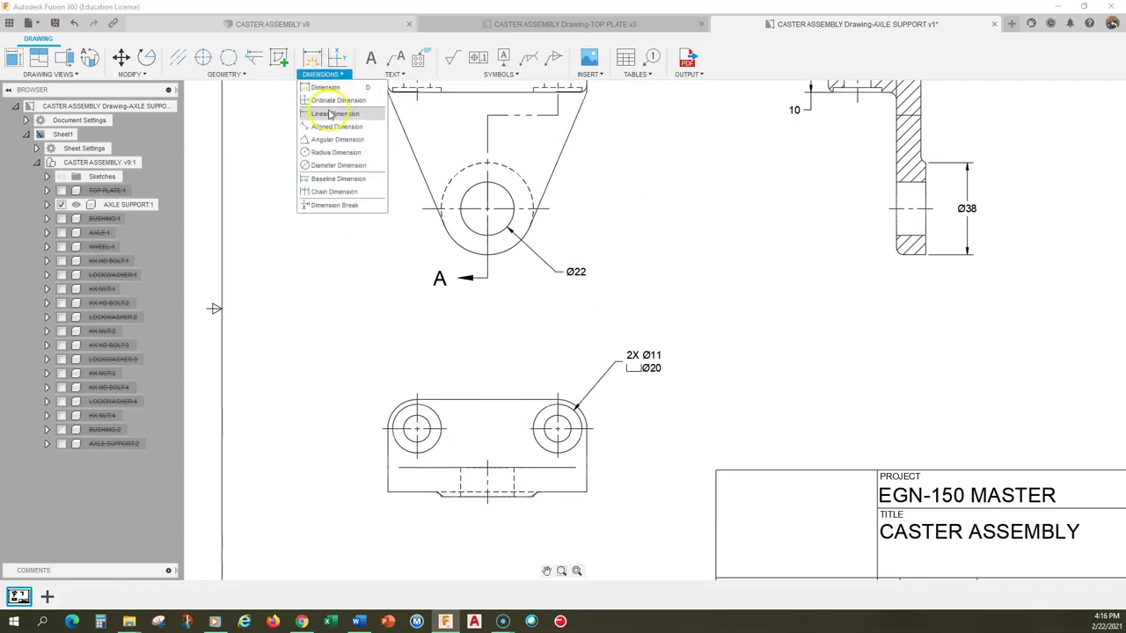
click(330, 114)
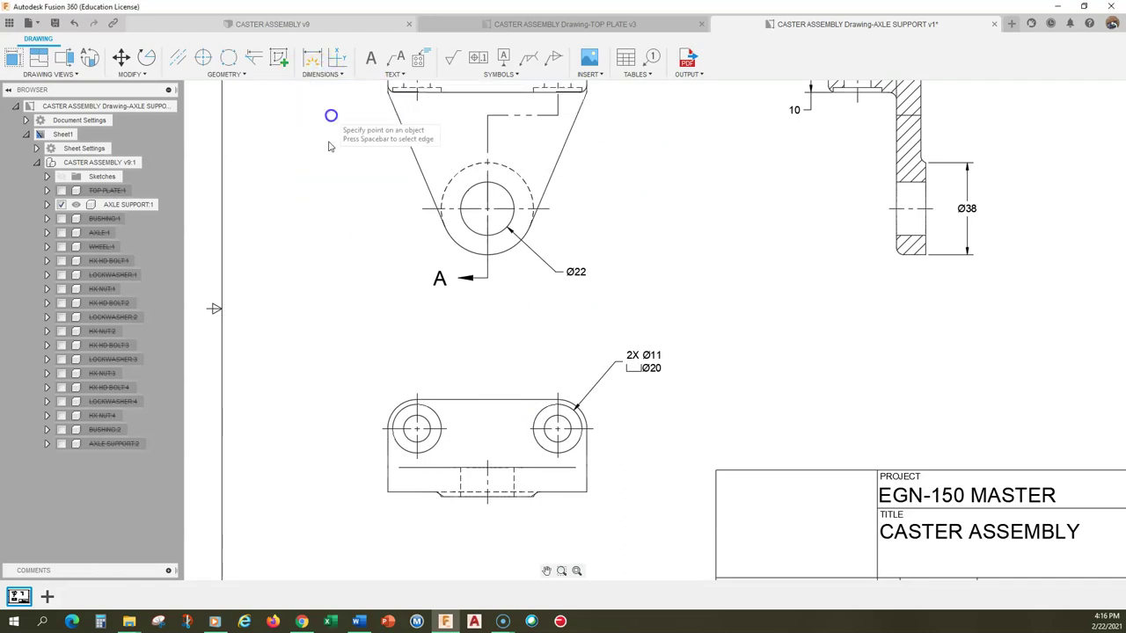
click(388, 431)
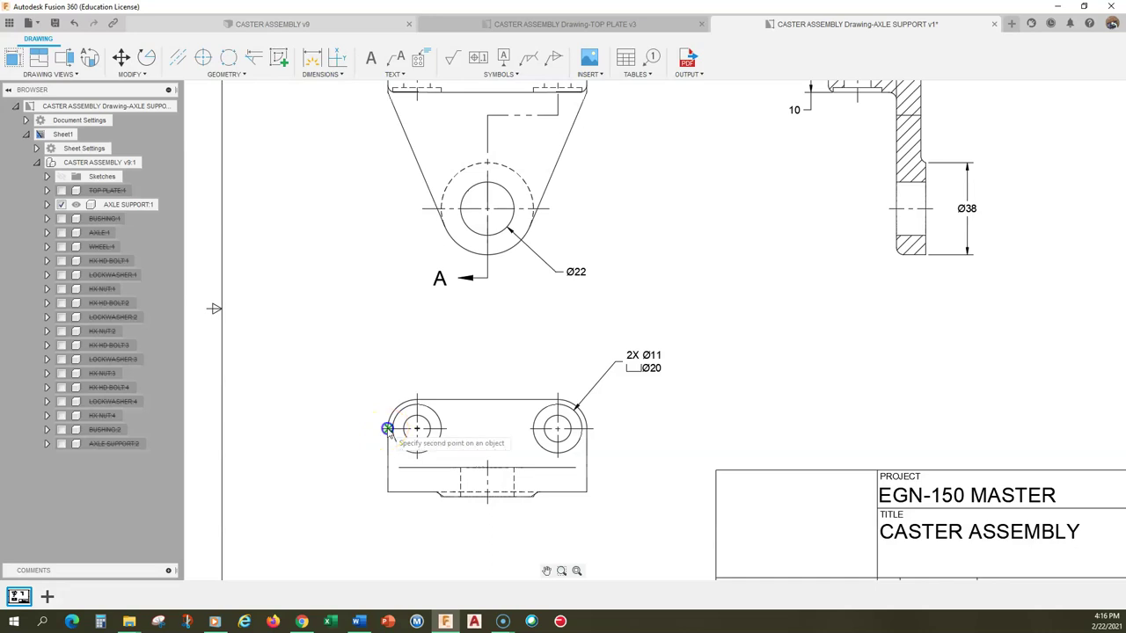
click(587, 430)
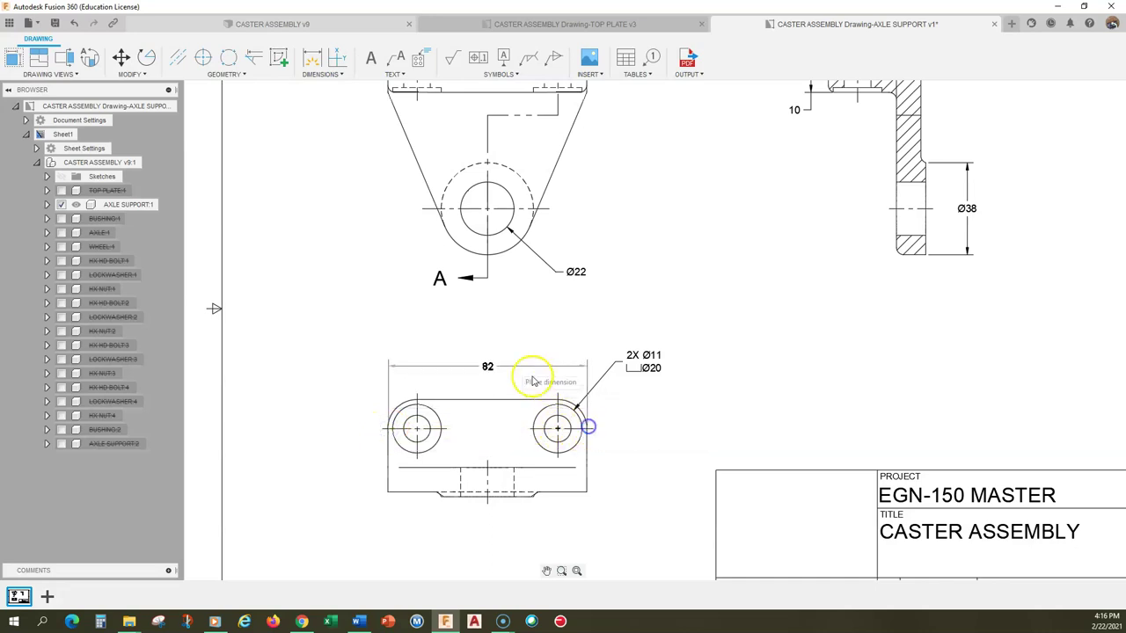
click(495, 367)
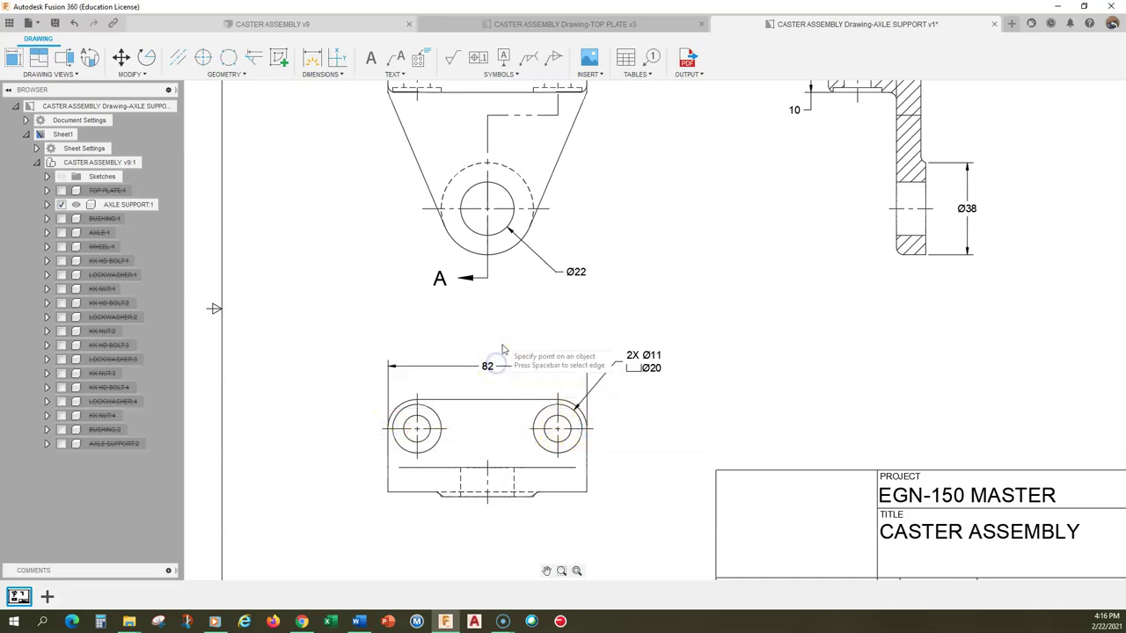
Check the top plate drawing's hole dimensions and add a horizontal linear dimension between the centers of the two counterbored holes.
click(573, 23)
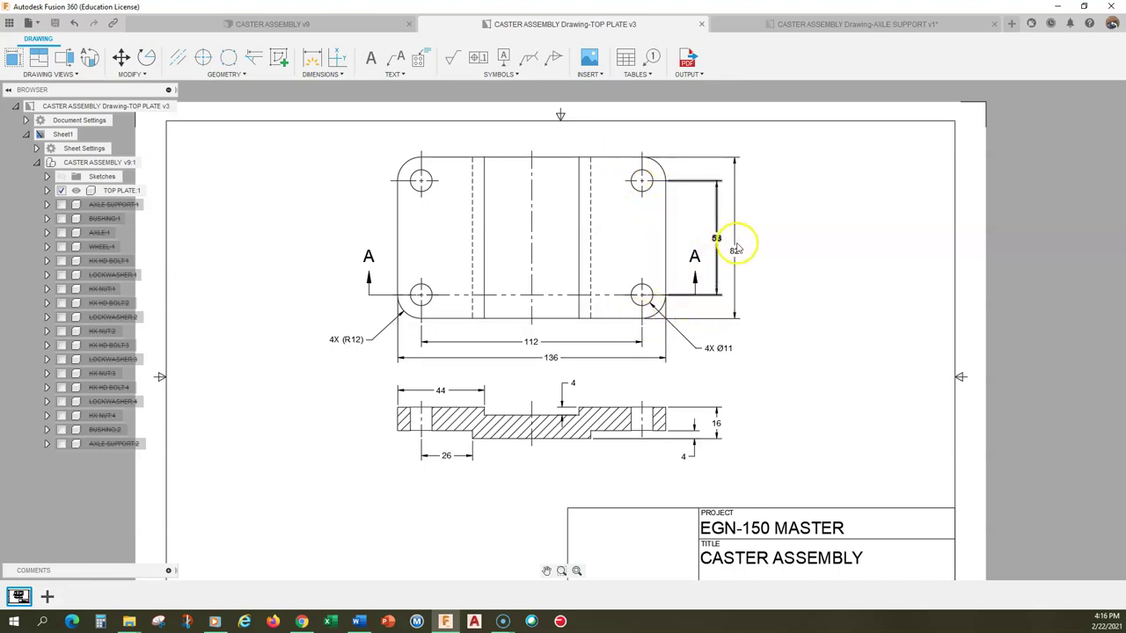
click(837, 24)
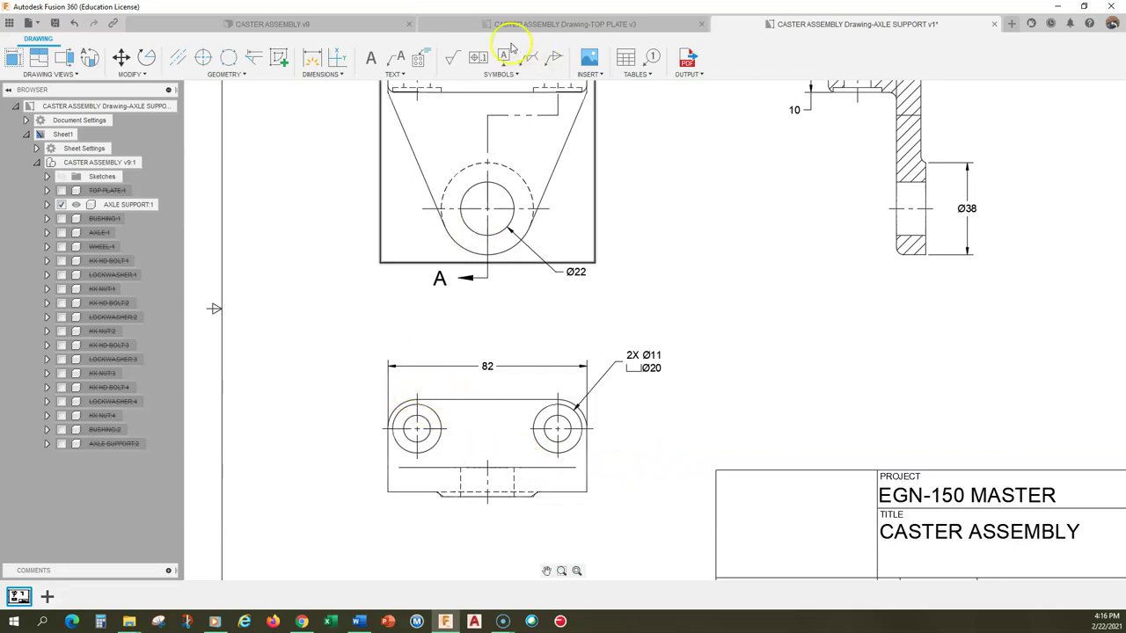
click(581, 23)
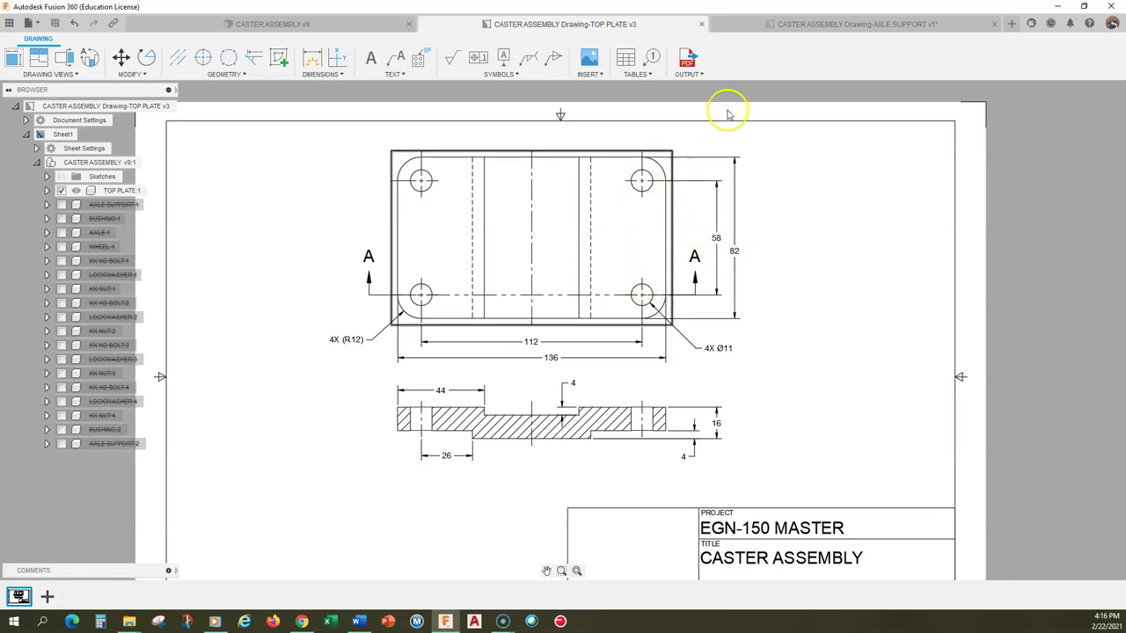
click(798, 25)
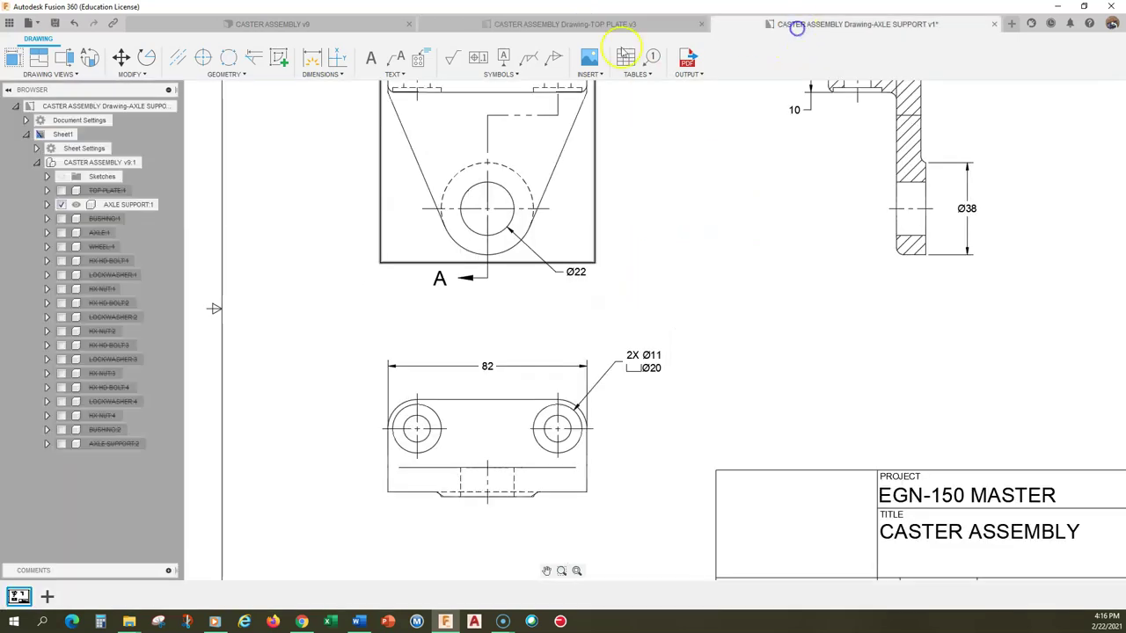
click(323, 75)
click(326, 113)
click(417, 393)
click(556, 393)
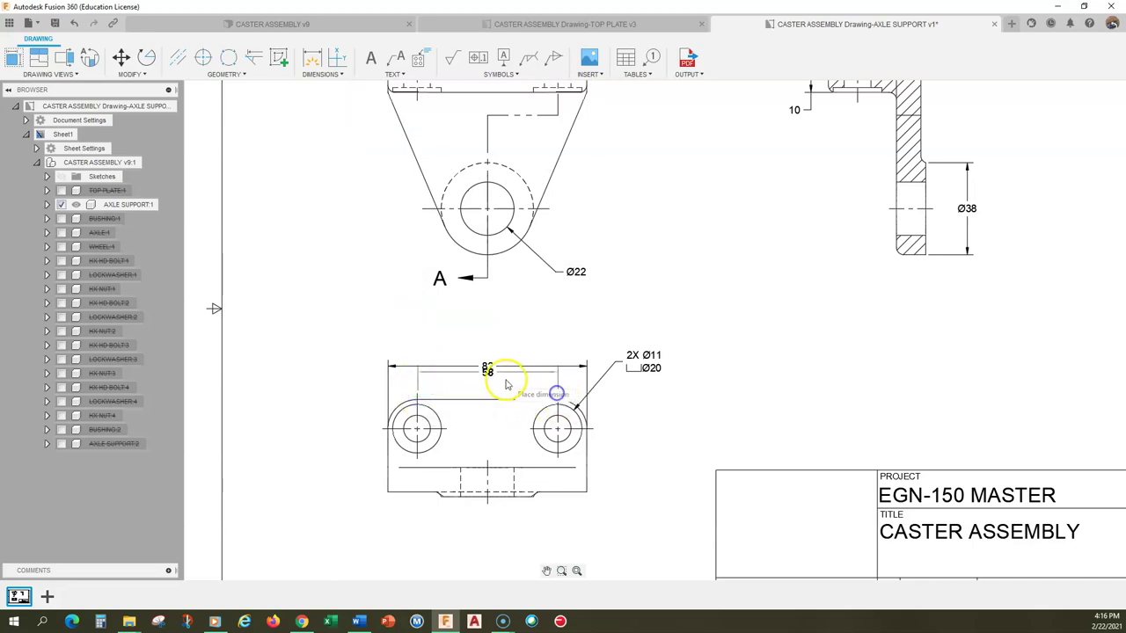
click(505, 383)
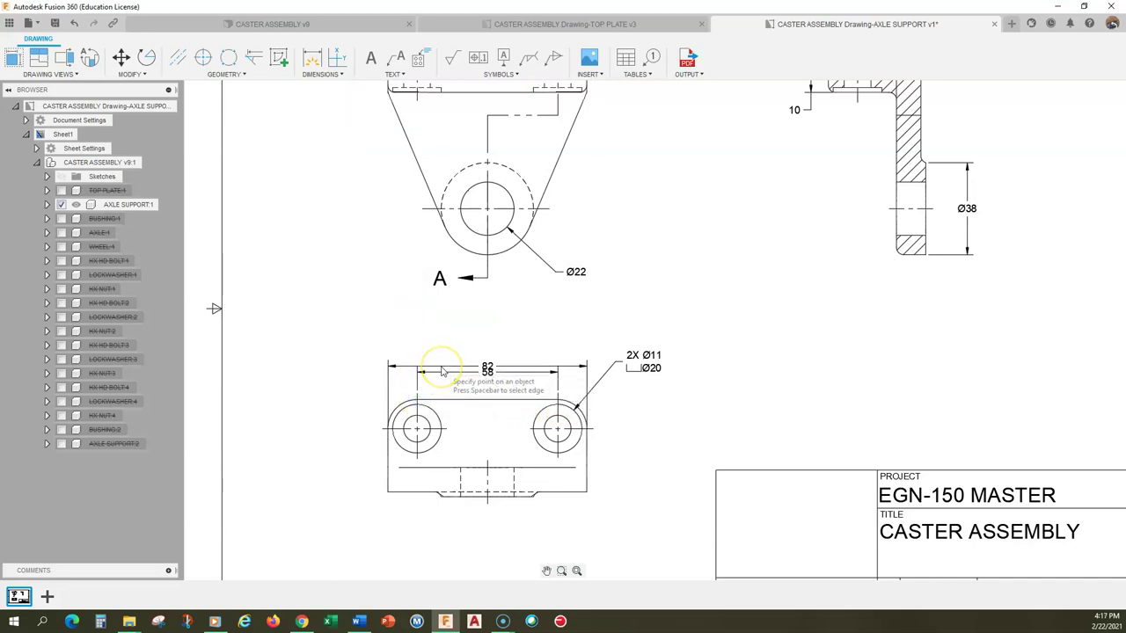
Move the overall width dimension farther above the part, clear of the hole-spacing dimension.
click(467, 364)
drag(467, 366, 468, 348)
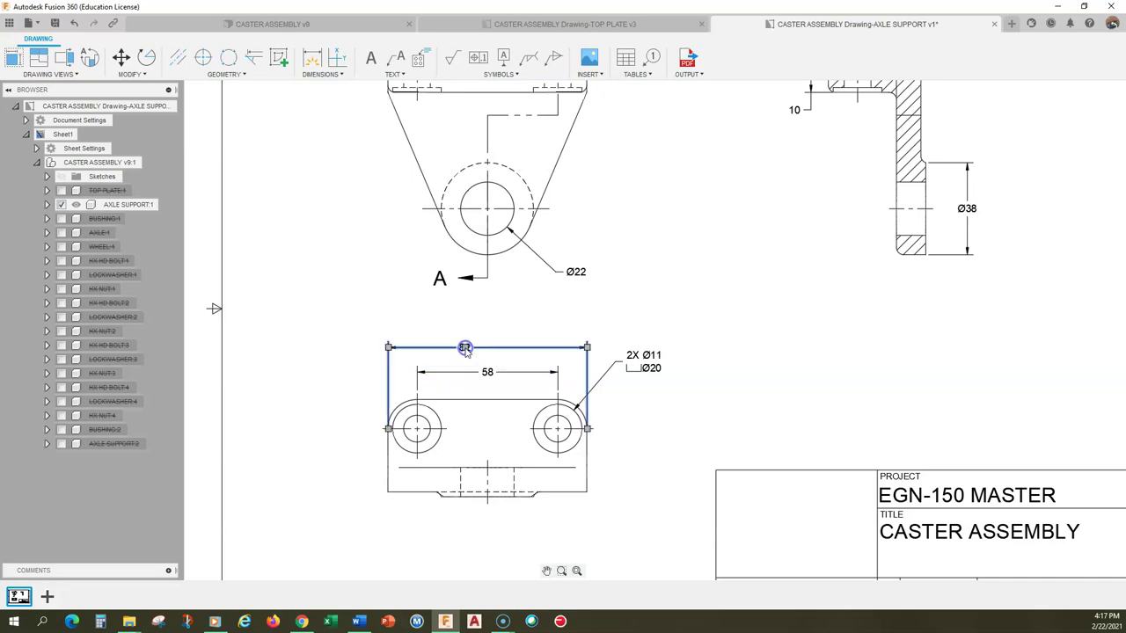
click(648, 414)
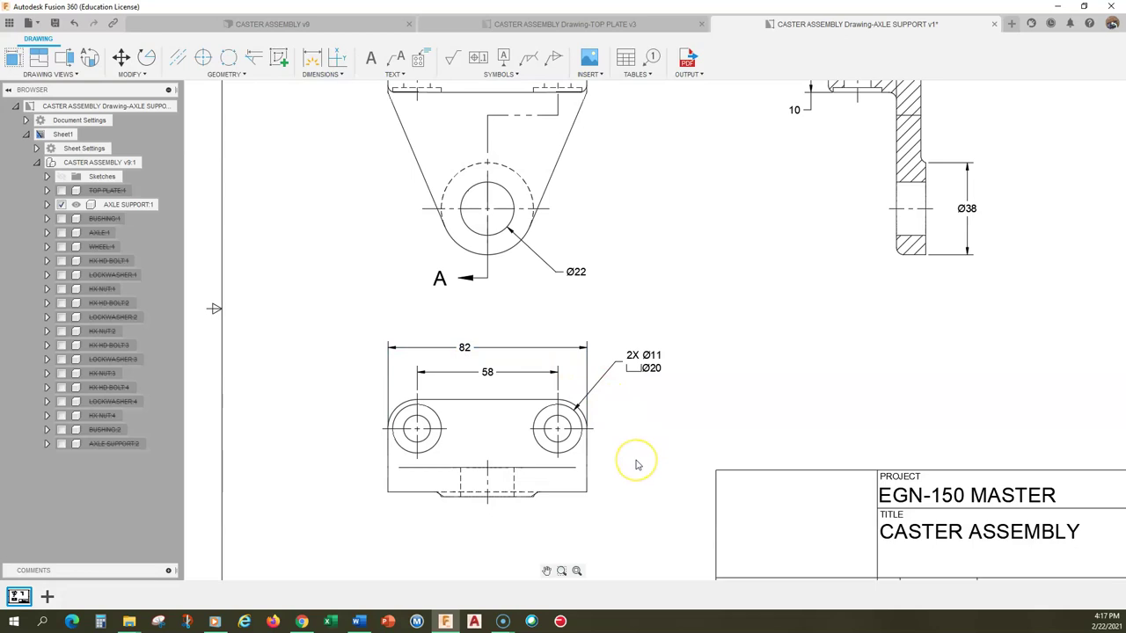
Recheck the top plate drawing and add a vertical linear dimension from the counterbored holes' centerline to the lower-right corner of the flange.
mouse_move(678, 313)
middle_down()
mouse_move(609, 413)
mouse_move(606, 369)
middle_up()
click(598, 21)
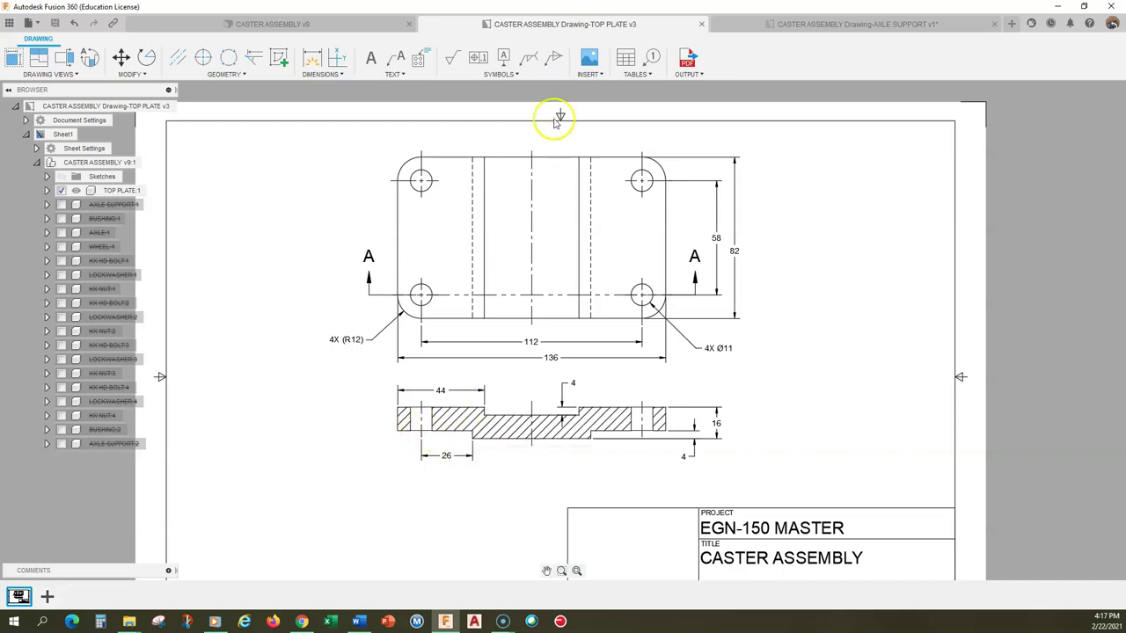
click(801, 24)
scroll(673, 351, up, 3)
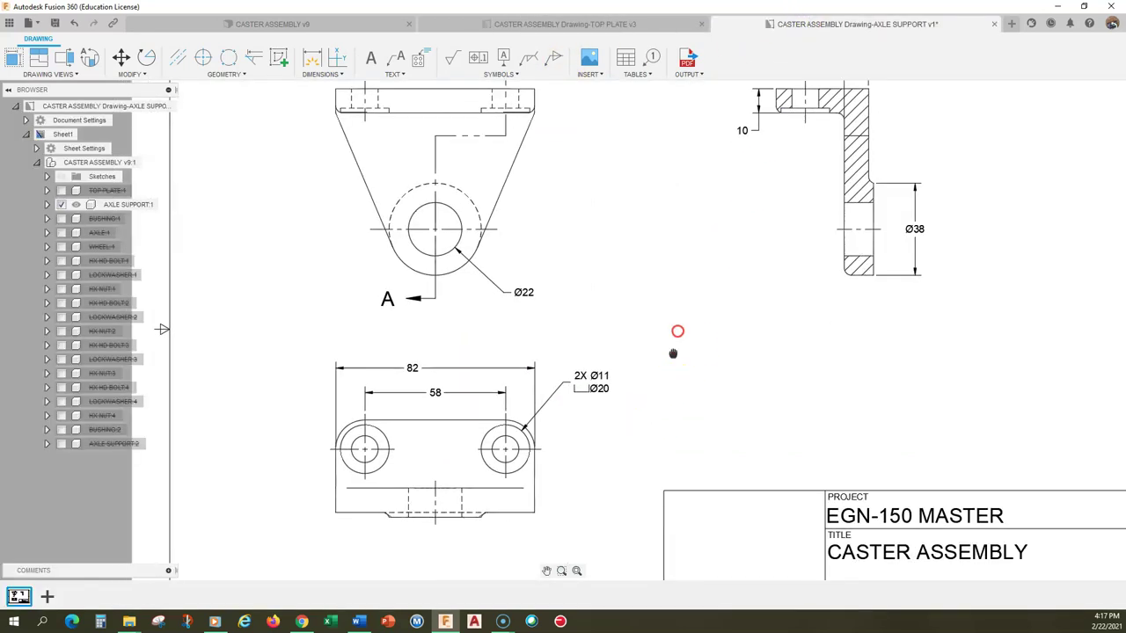
click(335, 75)
click(340, 113)
click(556, 337)
click(550, 401)
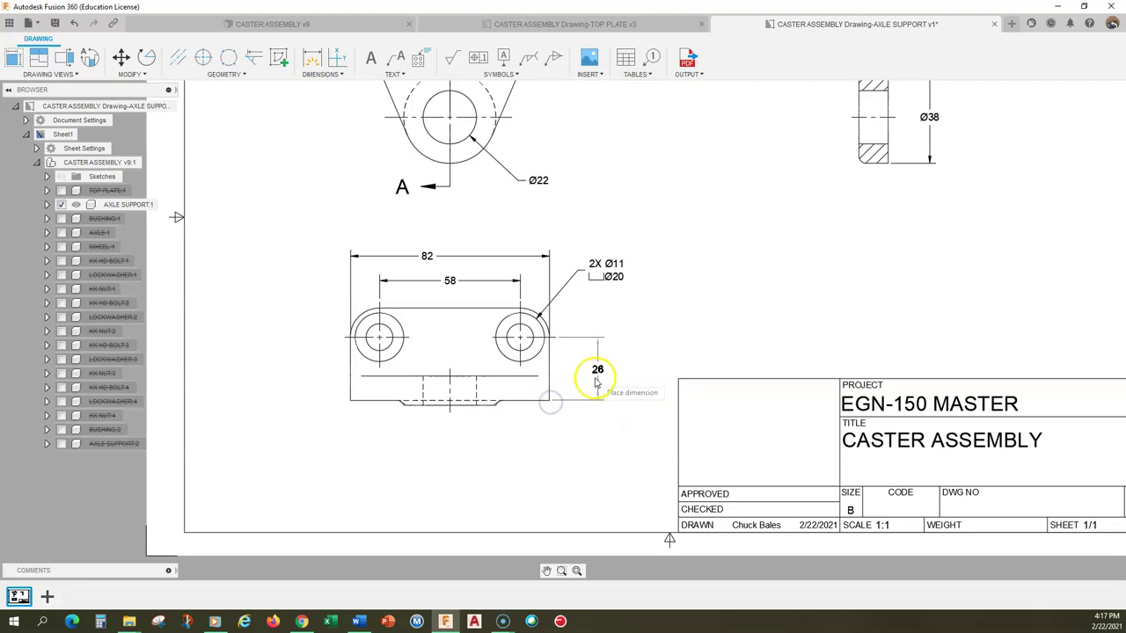
click(595, 378)
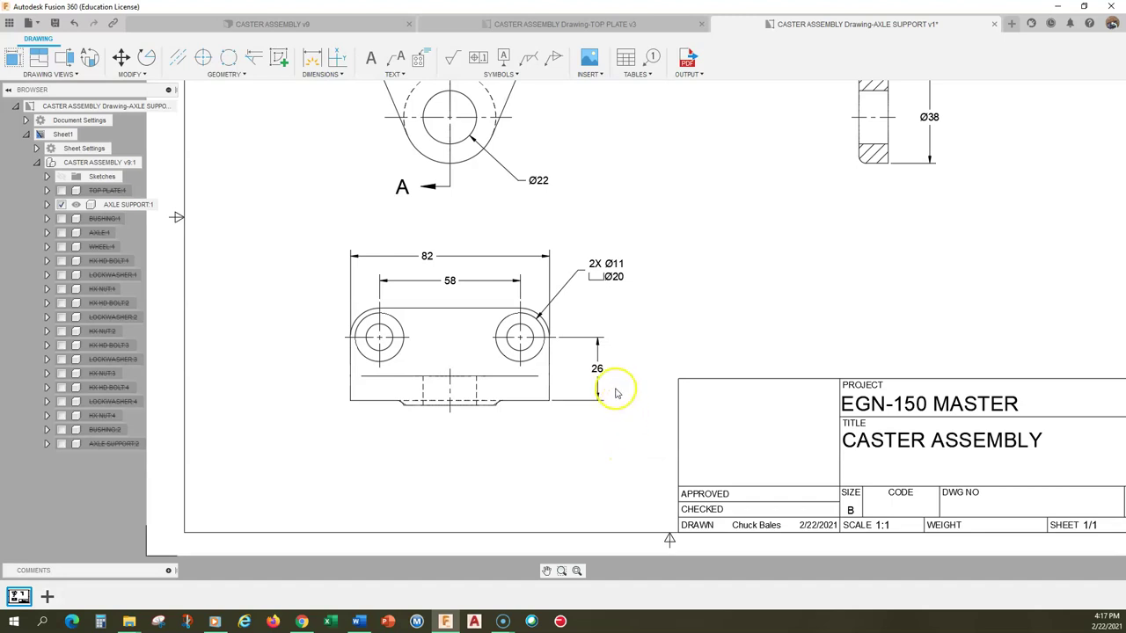
Add a horizontal linear dimension below the section view across the full thickness at the boss.
scroll(642, 360, down, 3)
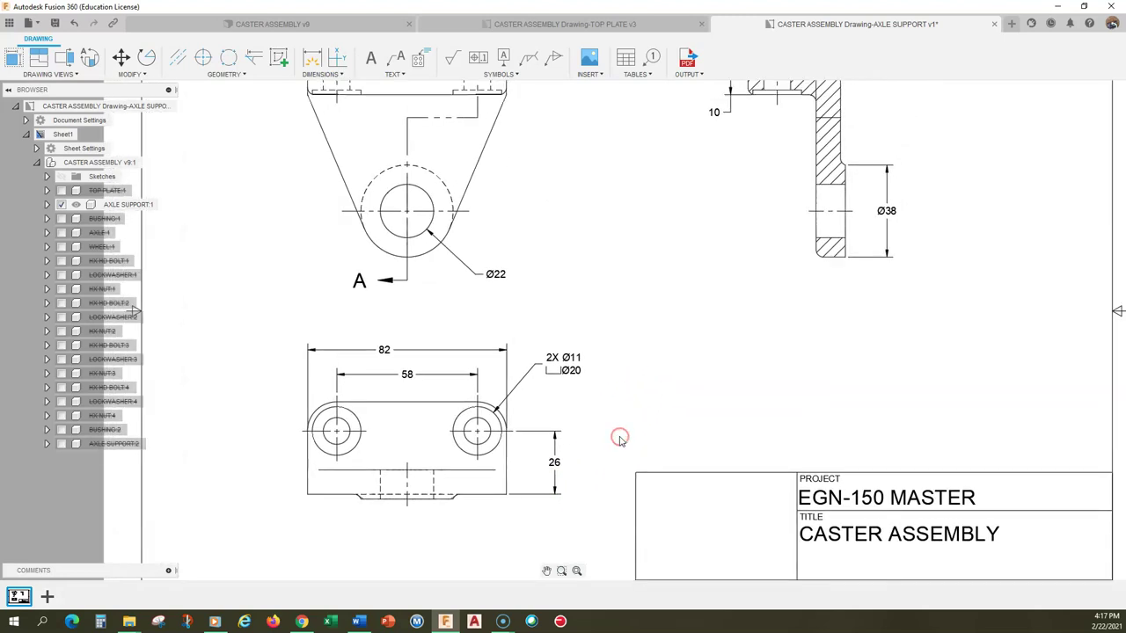
middle_drag(618, 442, 586, 431)
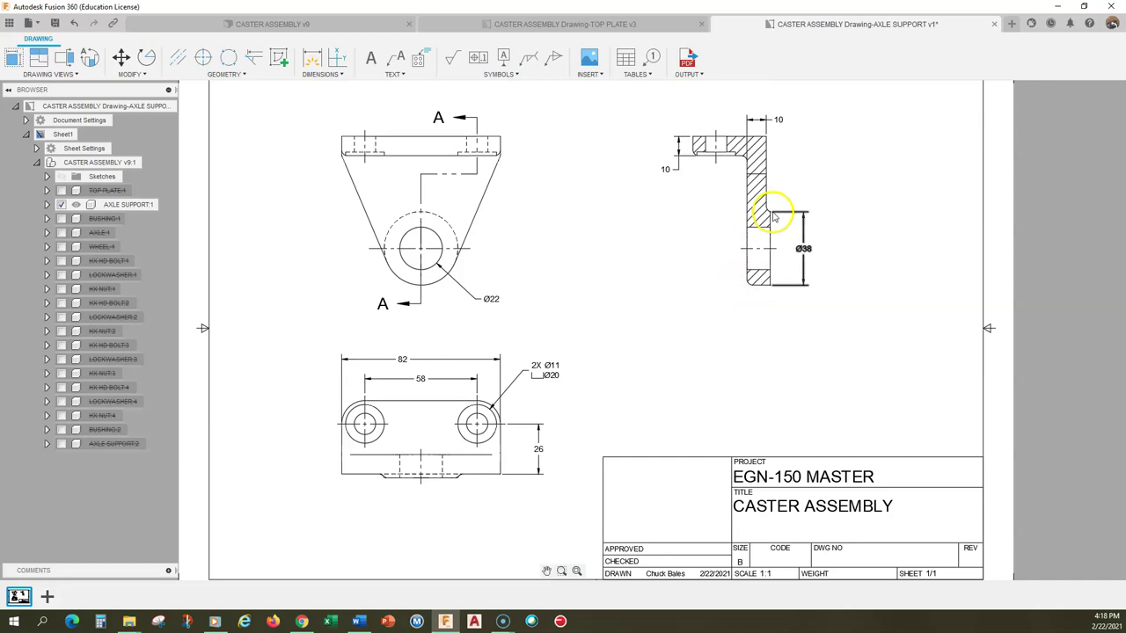
scroll(772, 216, up, 3)
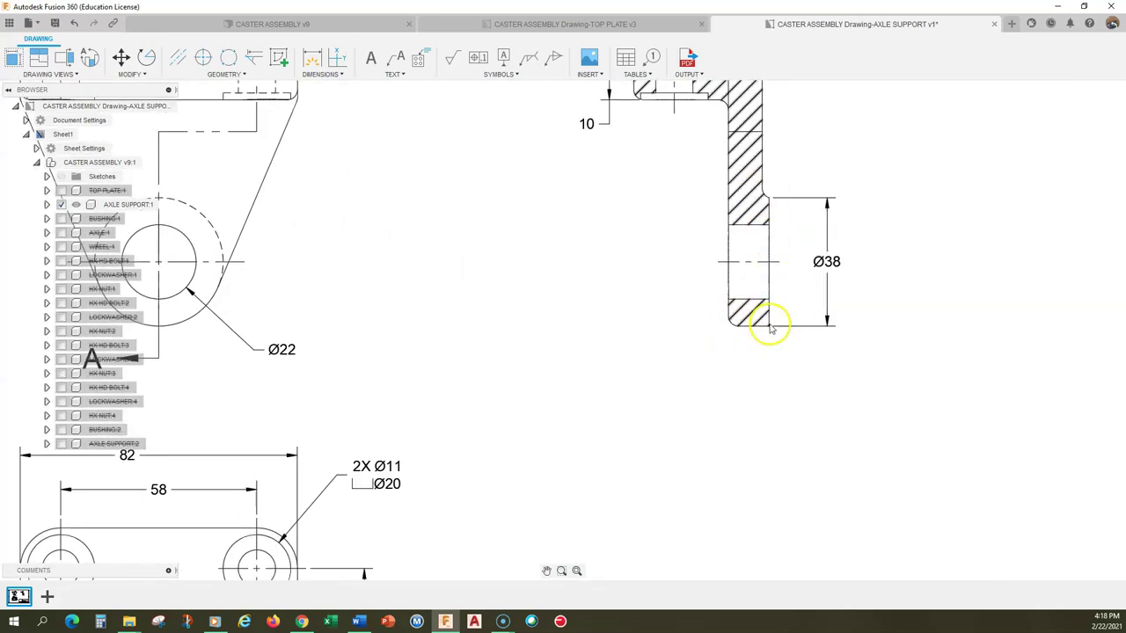
click(328, 78)
click(339, 114)
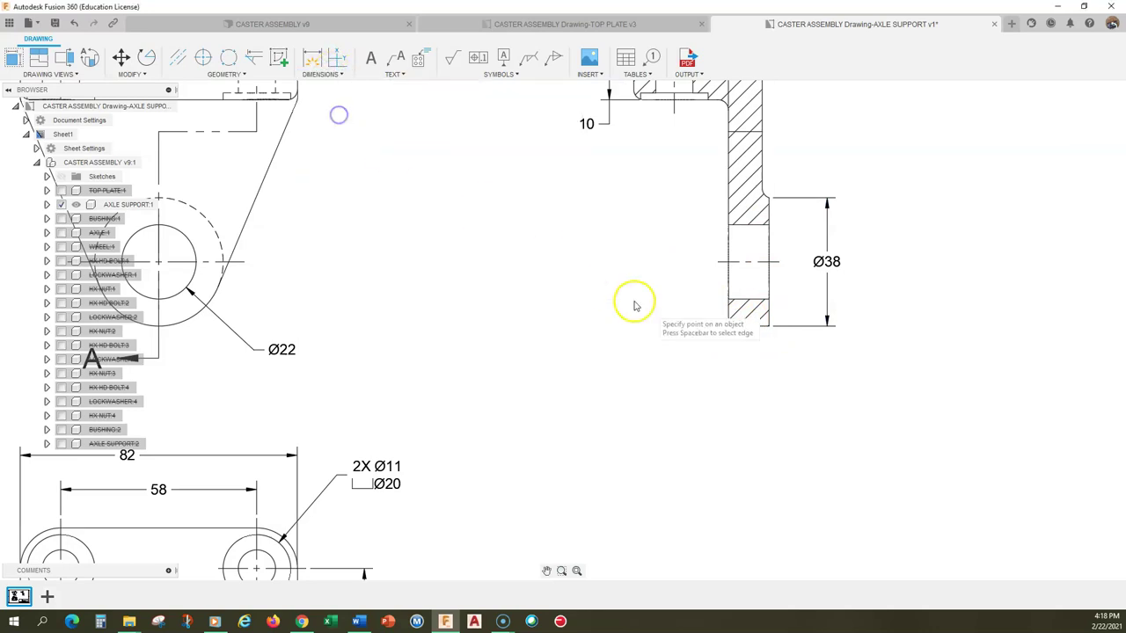
click(732, 313)
click(769, 327)
click(750, 370)
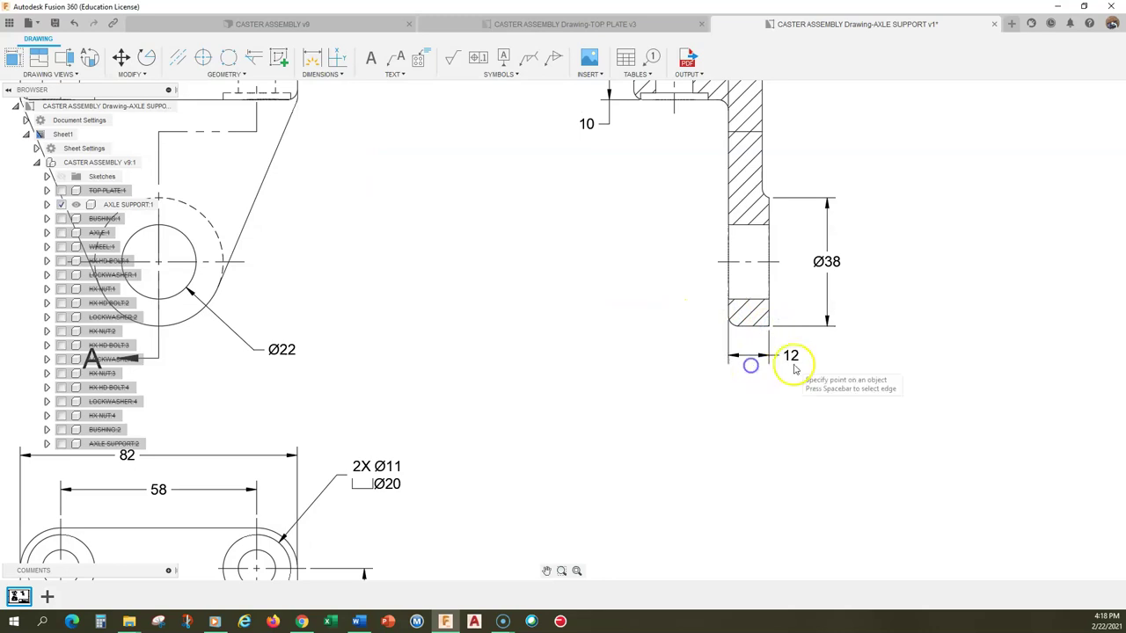
Rework the boss thickness dimension below the section view so its text sits left of the extension lines.
click(792, 358)
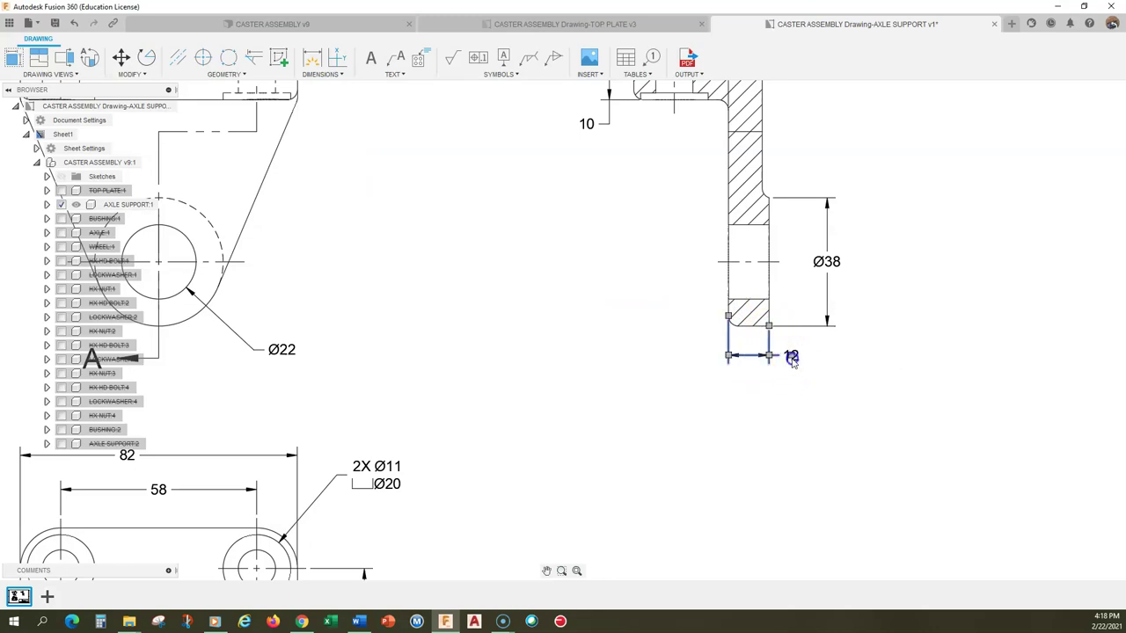
key(Delete)
key(ctrl+z)
Review the axle support drawing and examine in the caster assembly model how the axle supports fit against the bushings, axle and wheel.
scroll(775, 406, down, 5)
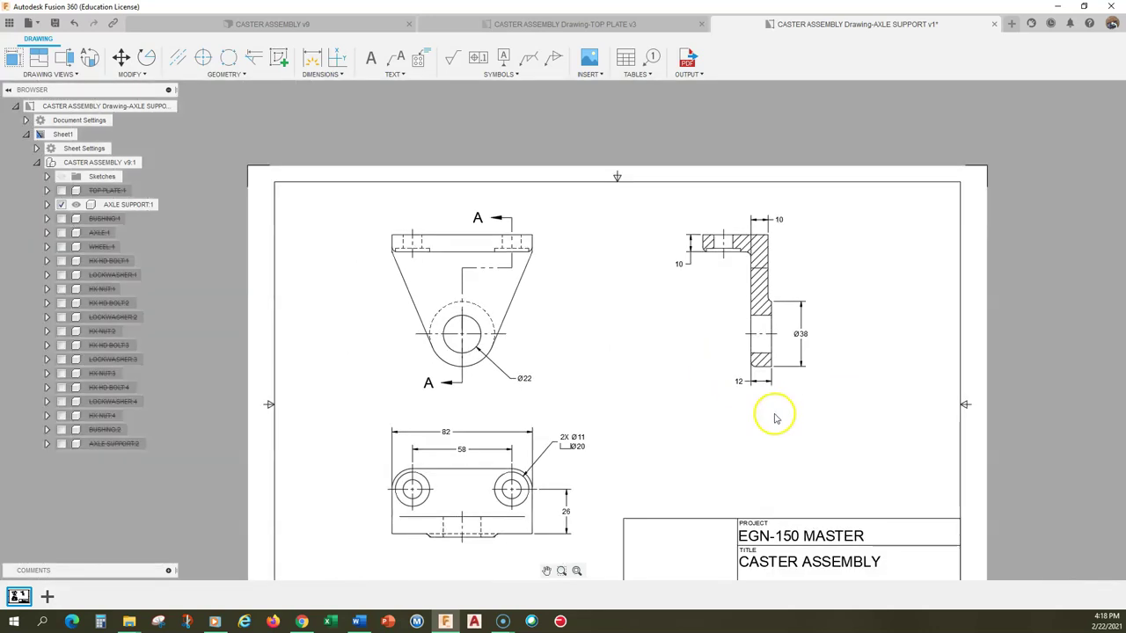
scroll(688, 385, up, 1)
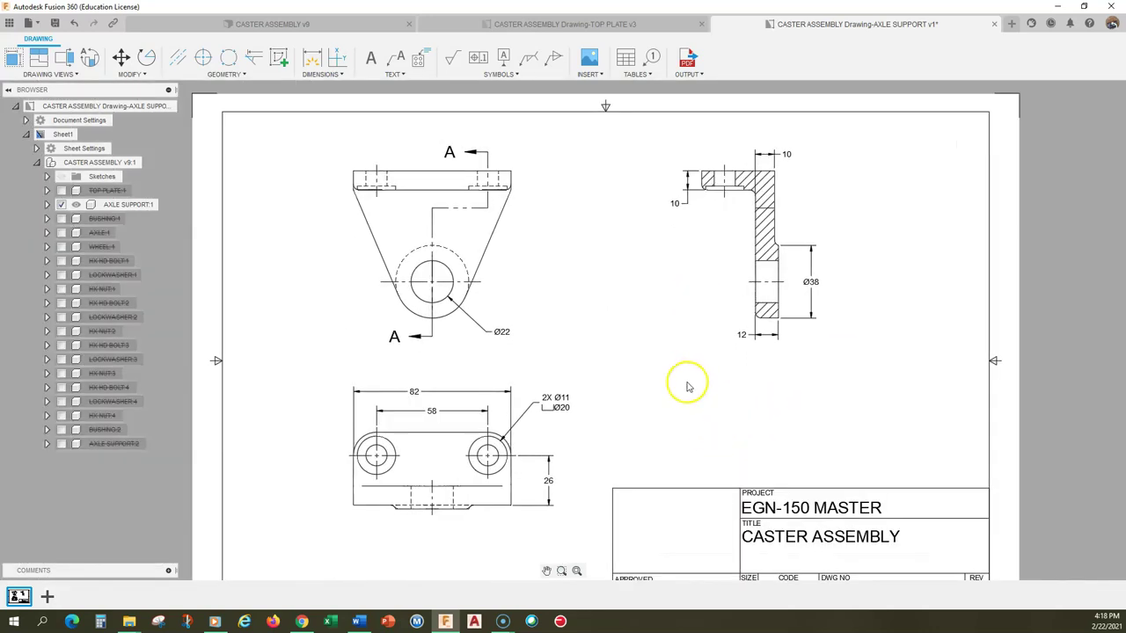
middle_drag(671, 388, 650, 384)
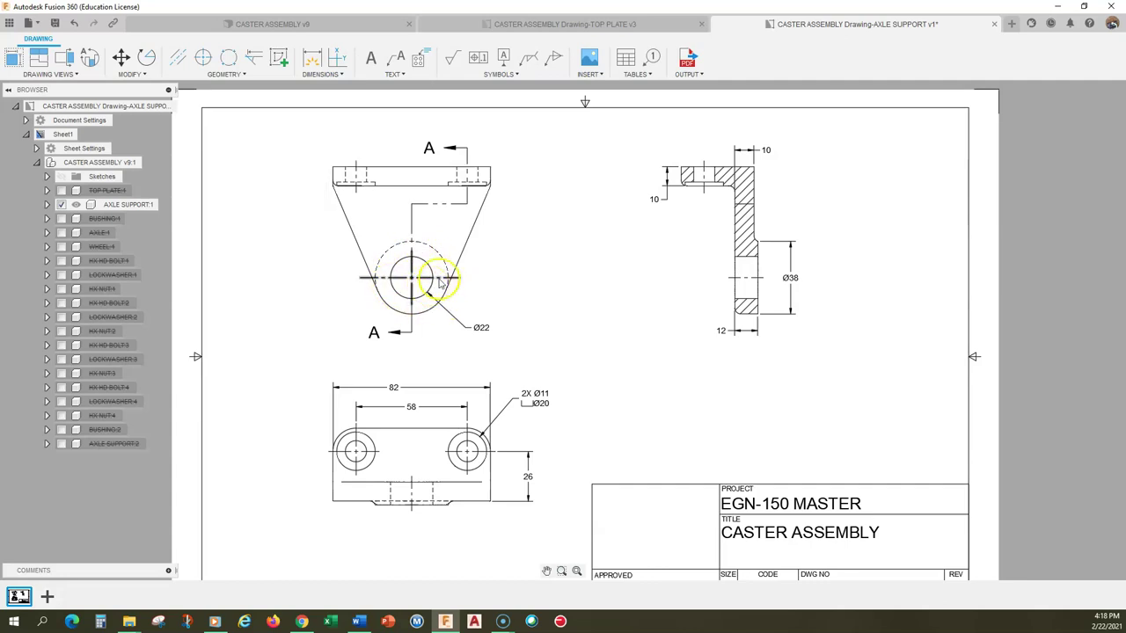
click(310, 27)
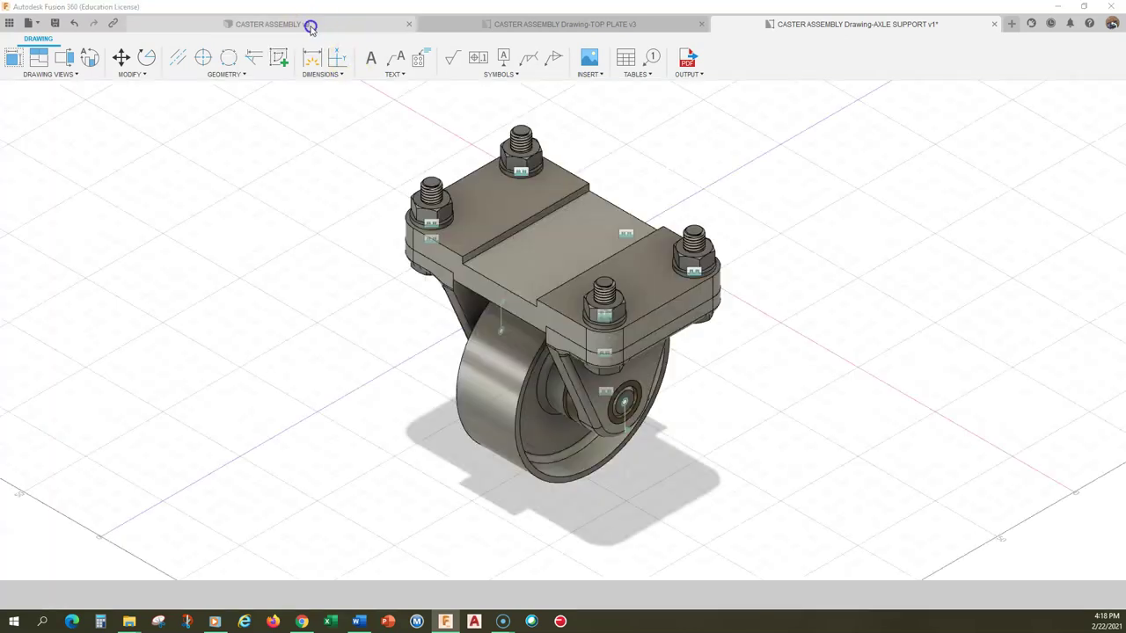
click(1080, 128)
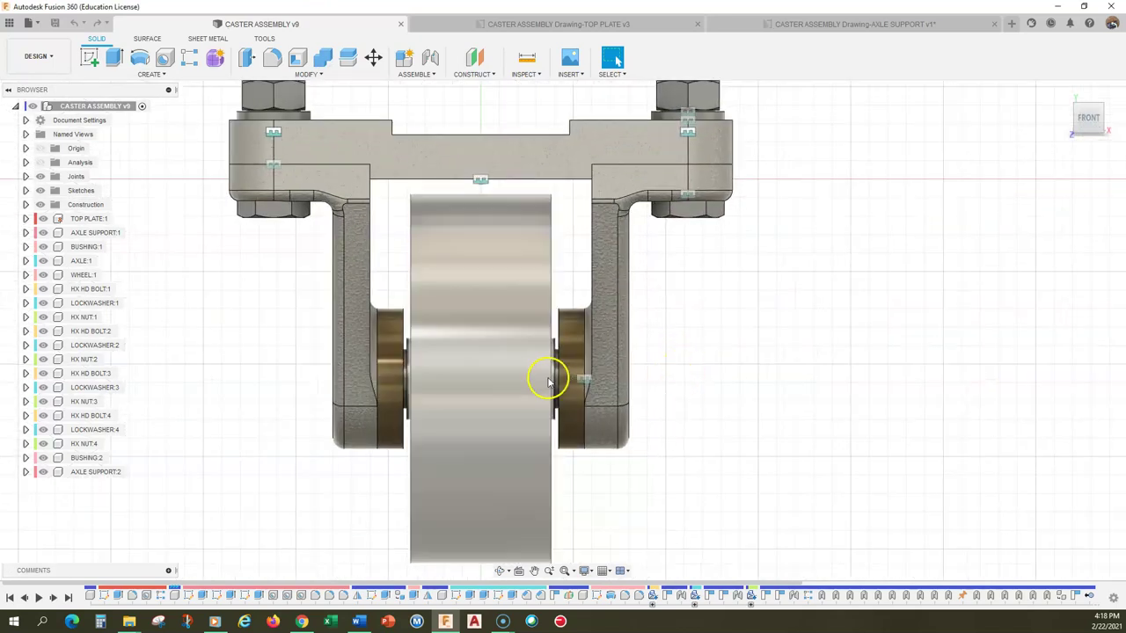
shift+middle_drag(682, 391, 651, 385)
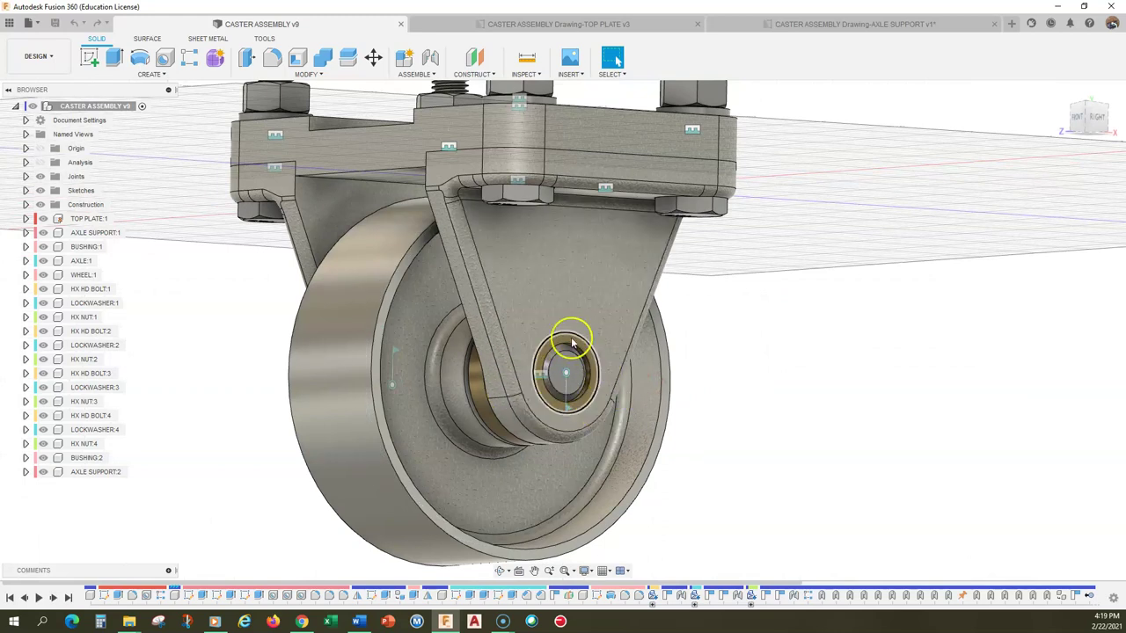
shift+middle_drag(673, 343, 762, 349)
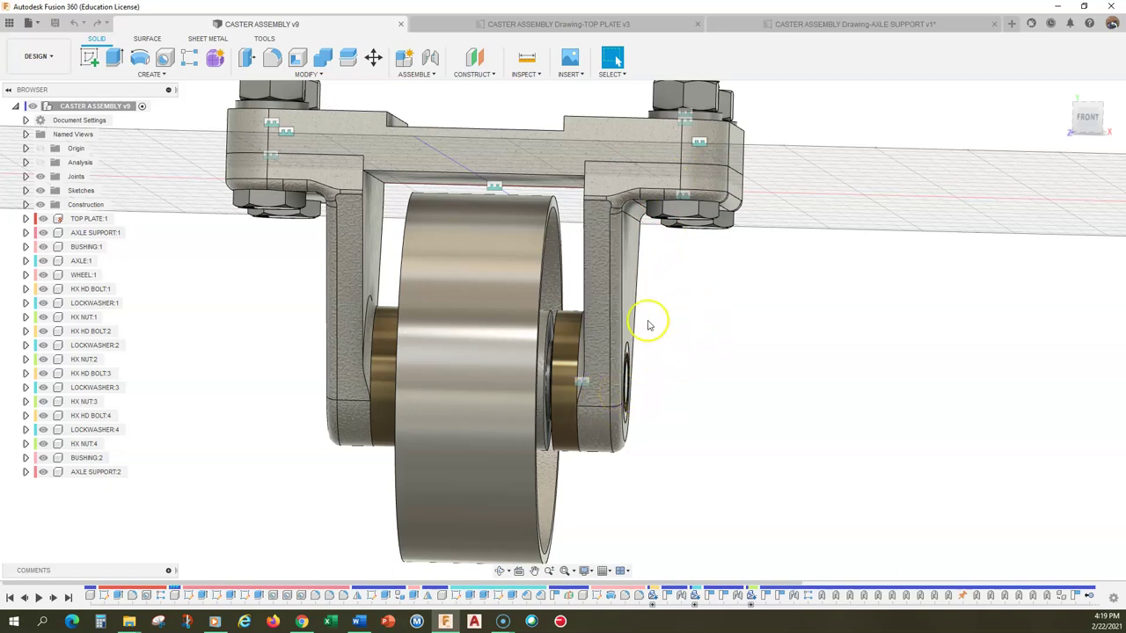
click(817, 24)
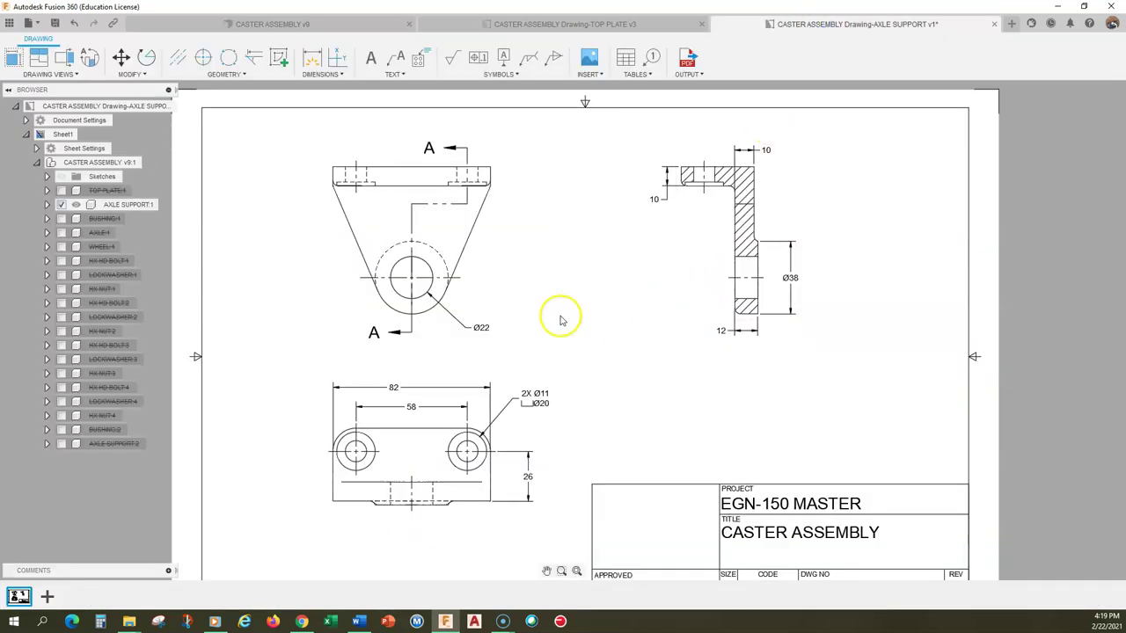
Add a vertical linear dimension beside the front view from the flange's upper edge to the axle hole's horizontal centerline.
middle_drag(603, 302, 570, 296)
scroll(566, 299, up, 1)
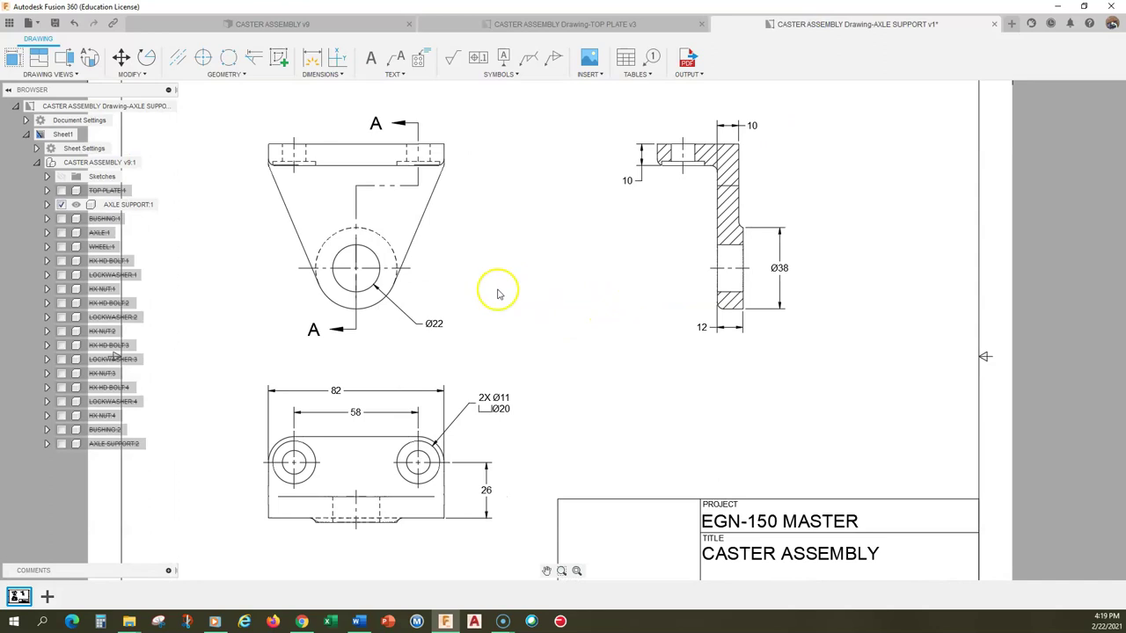
middle_drag(497, 292, 503, 327)
click(323, 78)
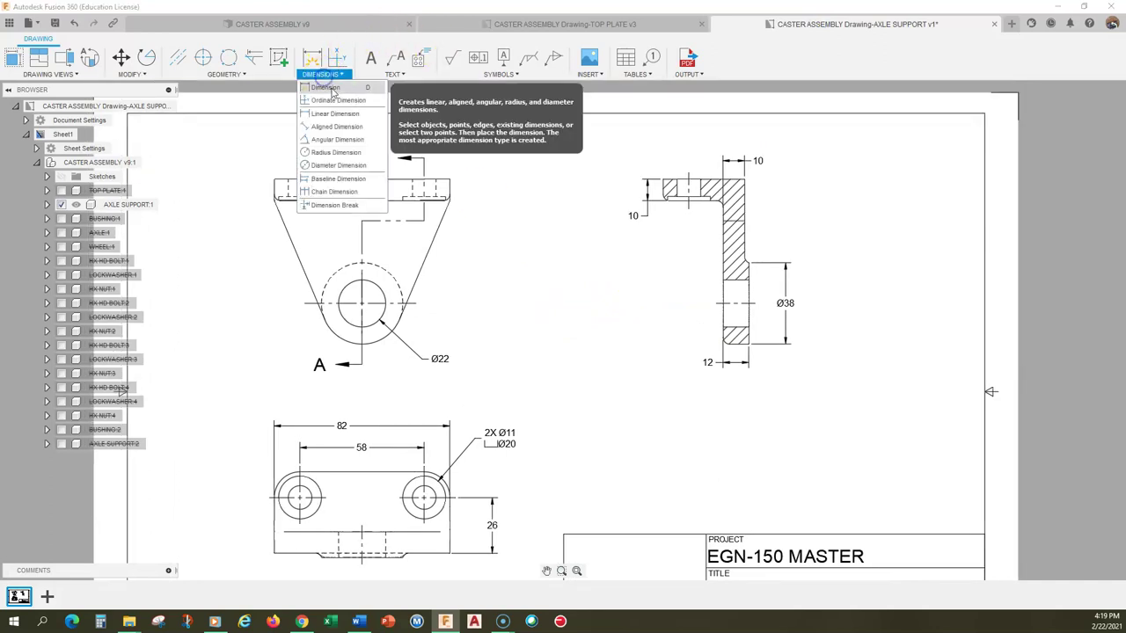
click(332, 113)
click(449, 180)
click(424, 302)
click(486, 260)
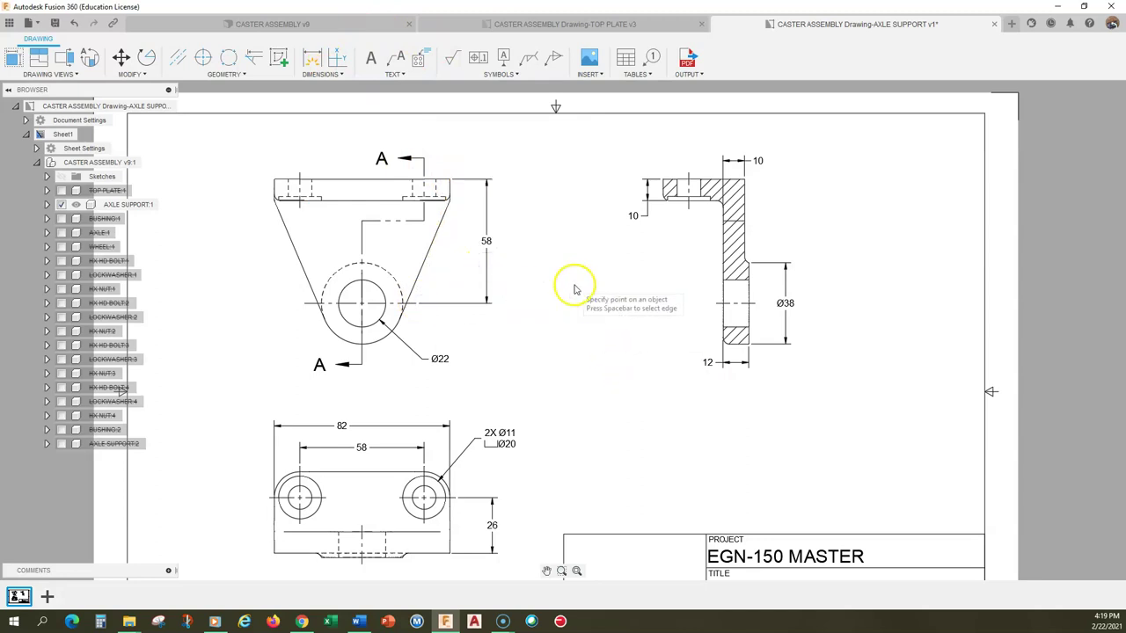
Try a vertical linear dimension beside the section view from the flange's upper edge to the axle hole's centerline, and delete it.
click(662, 181)
click(708, 301)
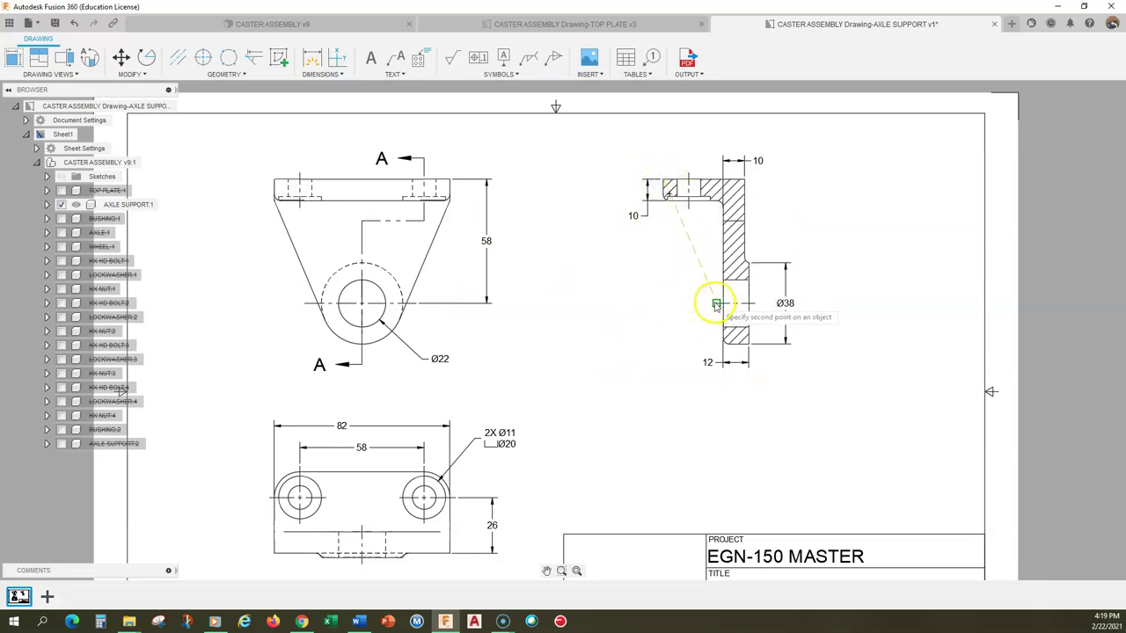
click(606, 274)
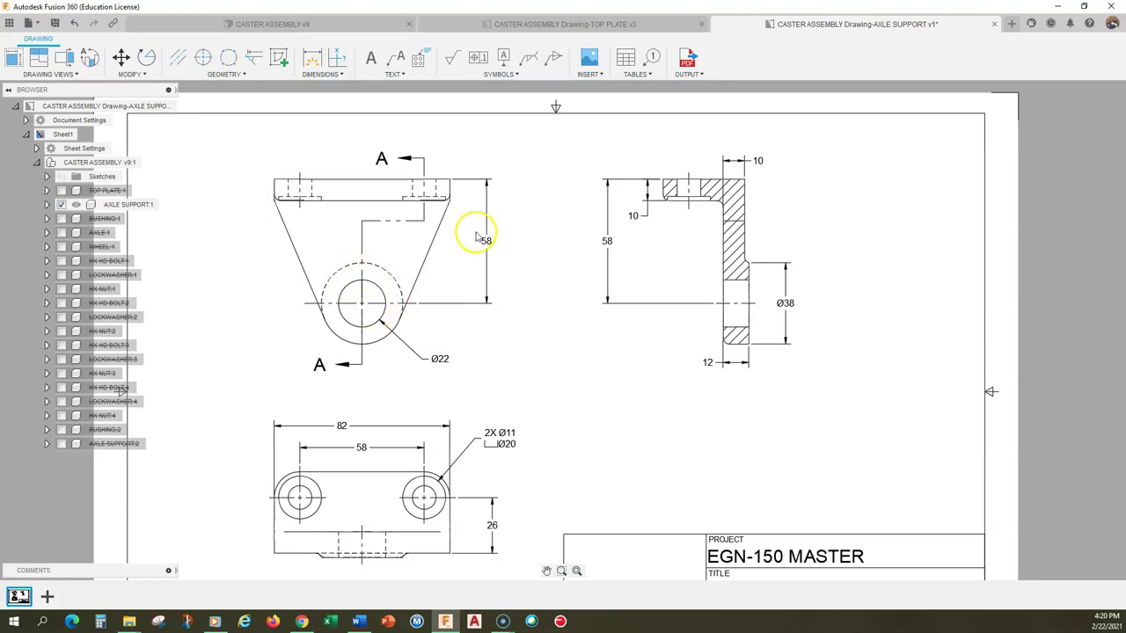
click(608, 243)
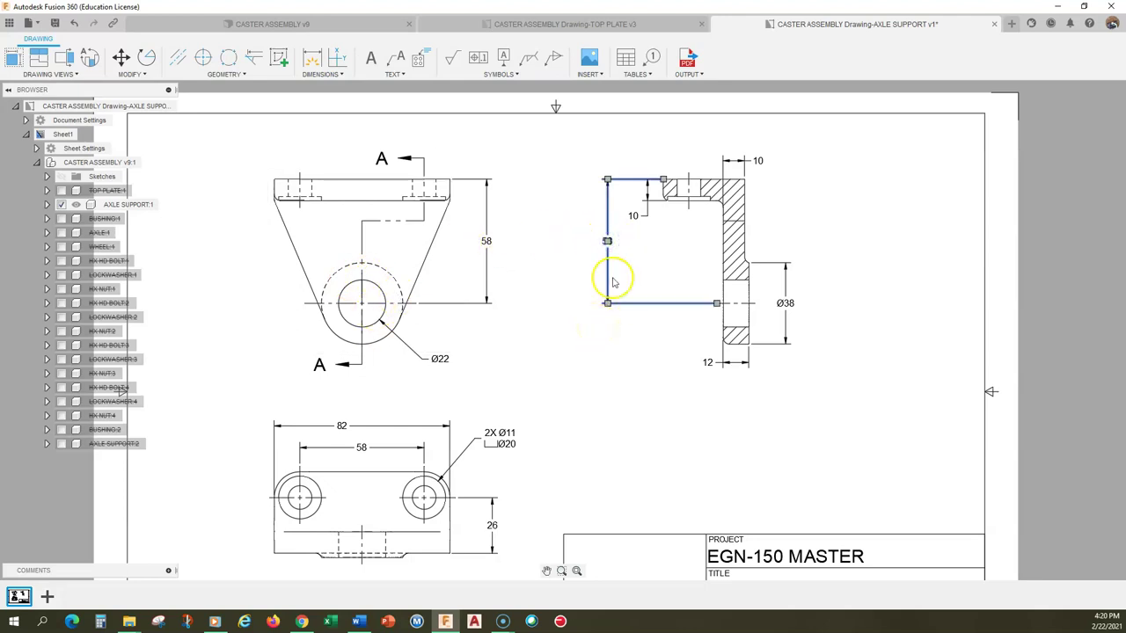
key(Delete)
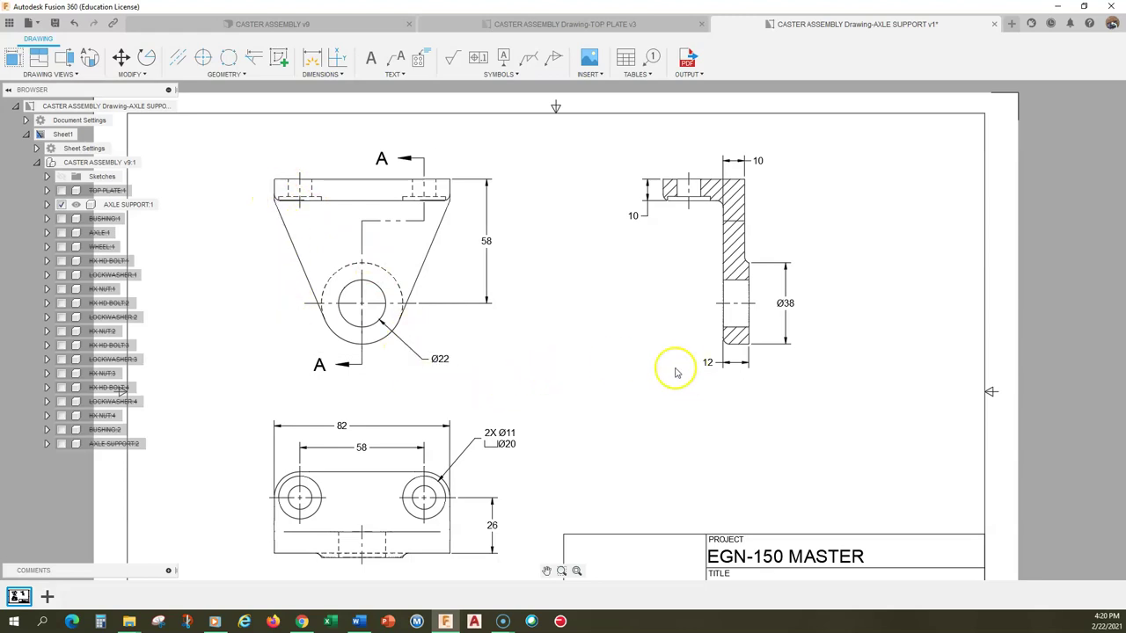
Add a radius dimension to the rounded lower end of the front view, with its text below the hole diameter callout.
middle_drag(539, 403, 558, 291)
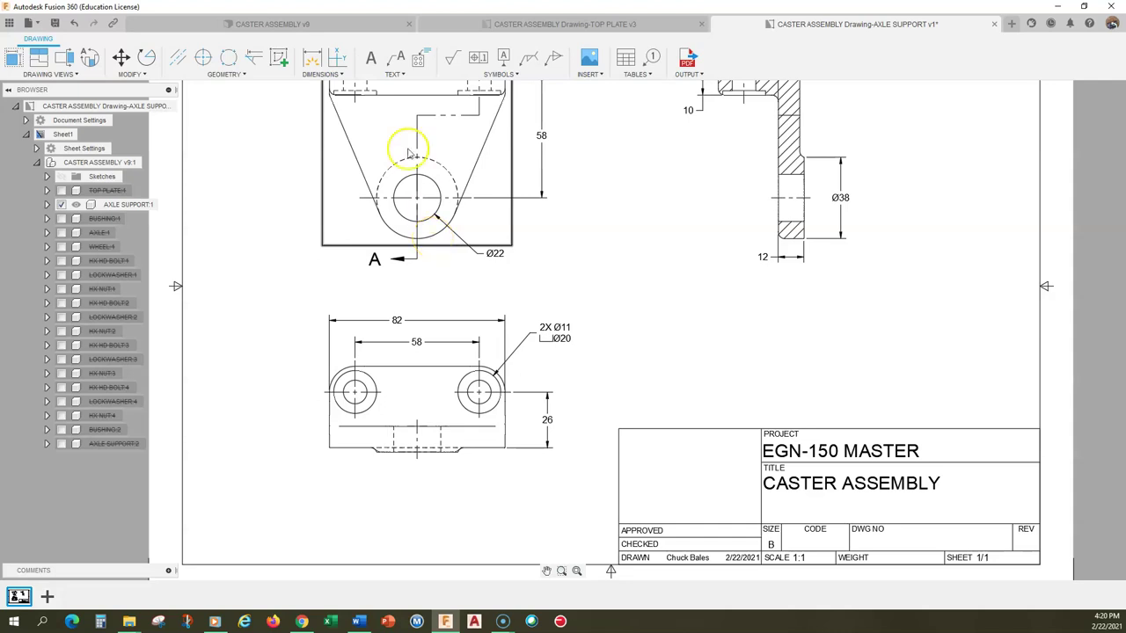
click(319, 76)
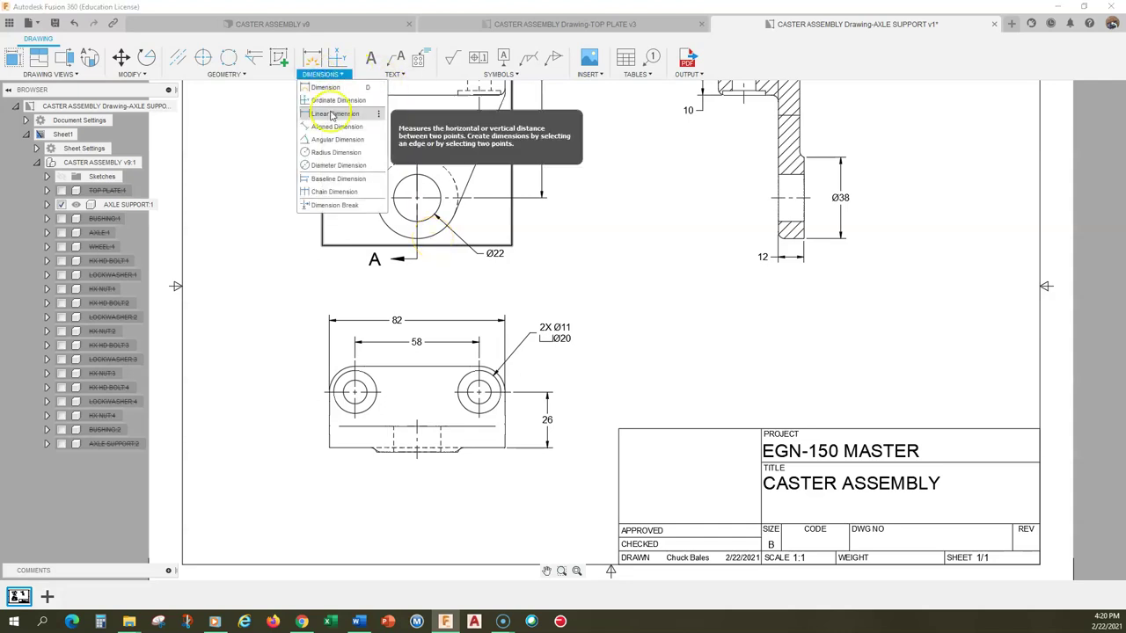
click(334, 153)
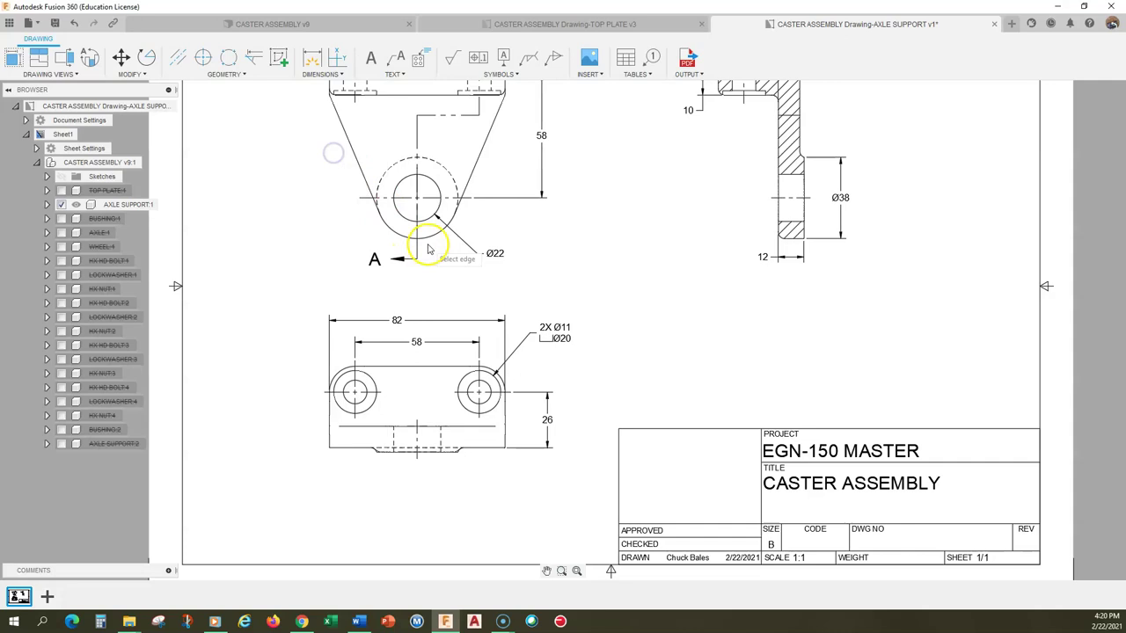
click(436, 233)
click(461, 283)
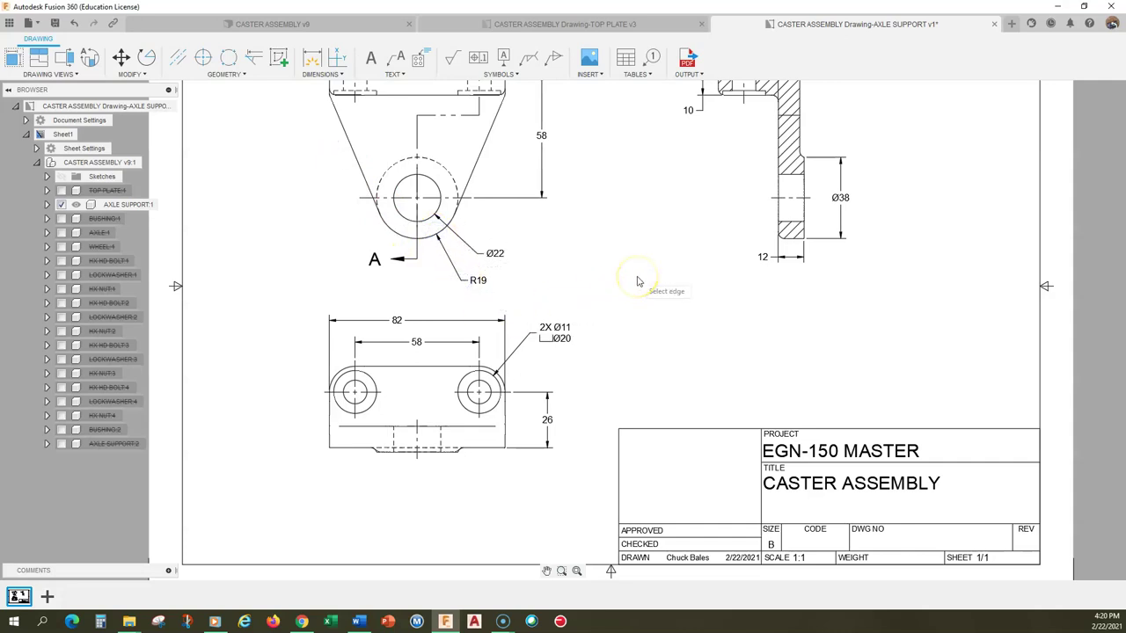
Start a text note below the lower orthographic view with the heading "UNLESS OTHERWISE SPECIFIED:".
scroll(626, 295, down, 1)
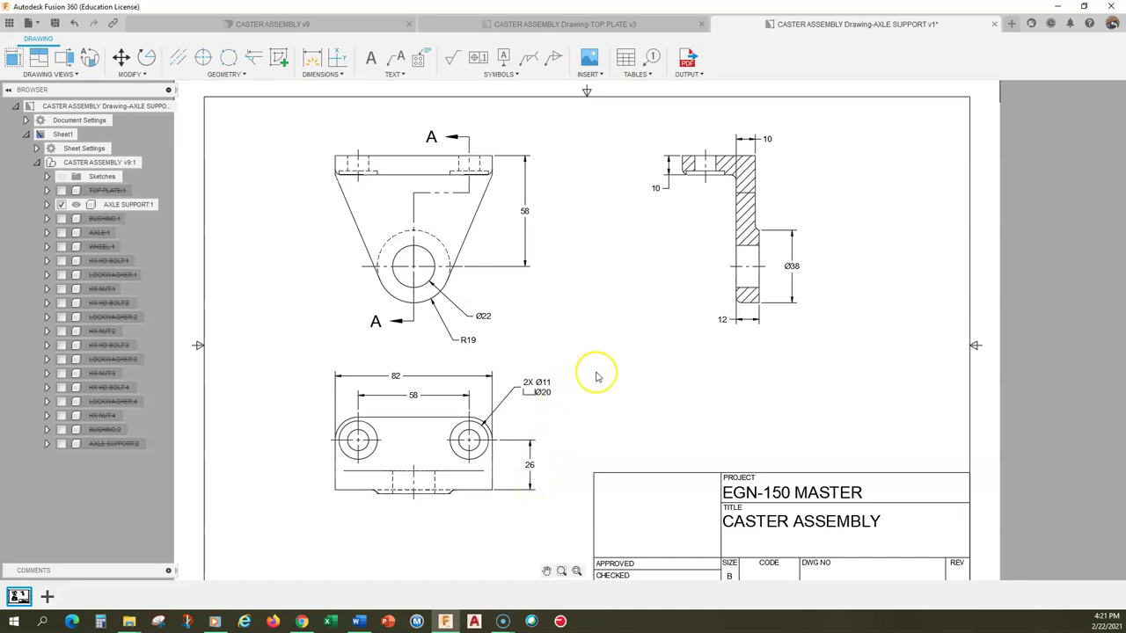
mouse_move(595, 372)
middle_down()
mouse_move(598, 319)
mouse_move(578, 322)
middle_up()
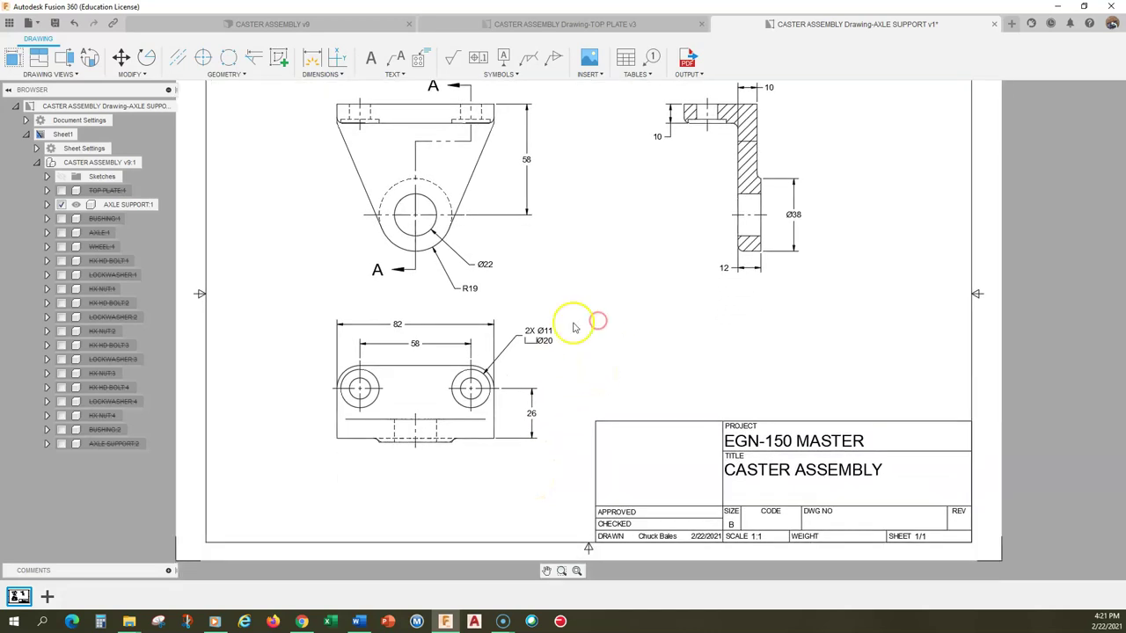
click(370, 60)
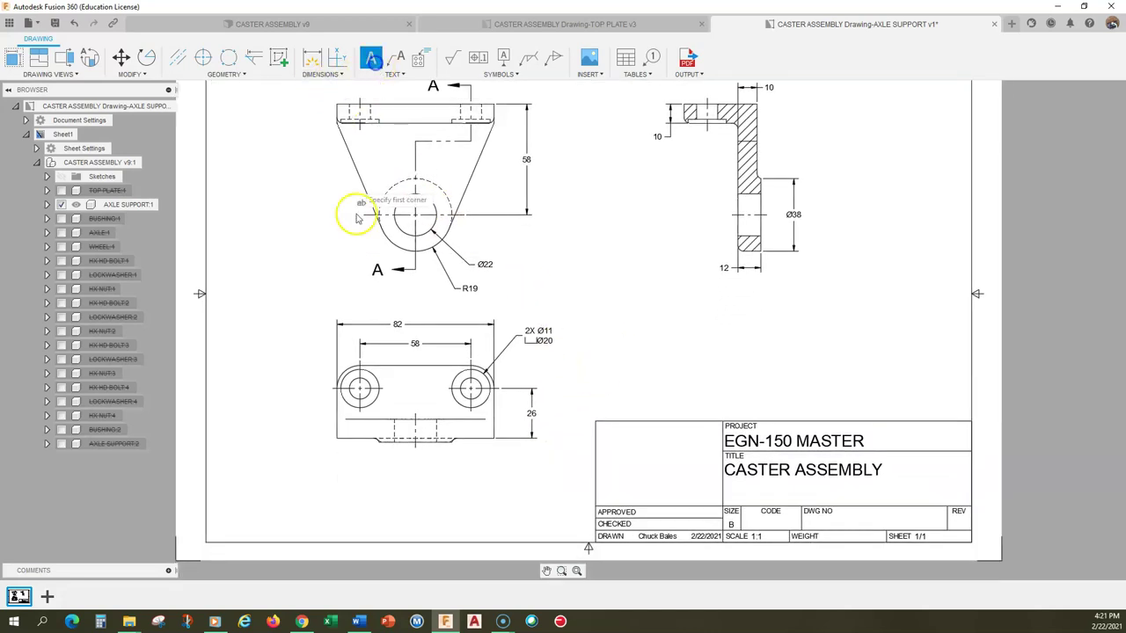
click(259, 456)
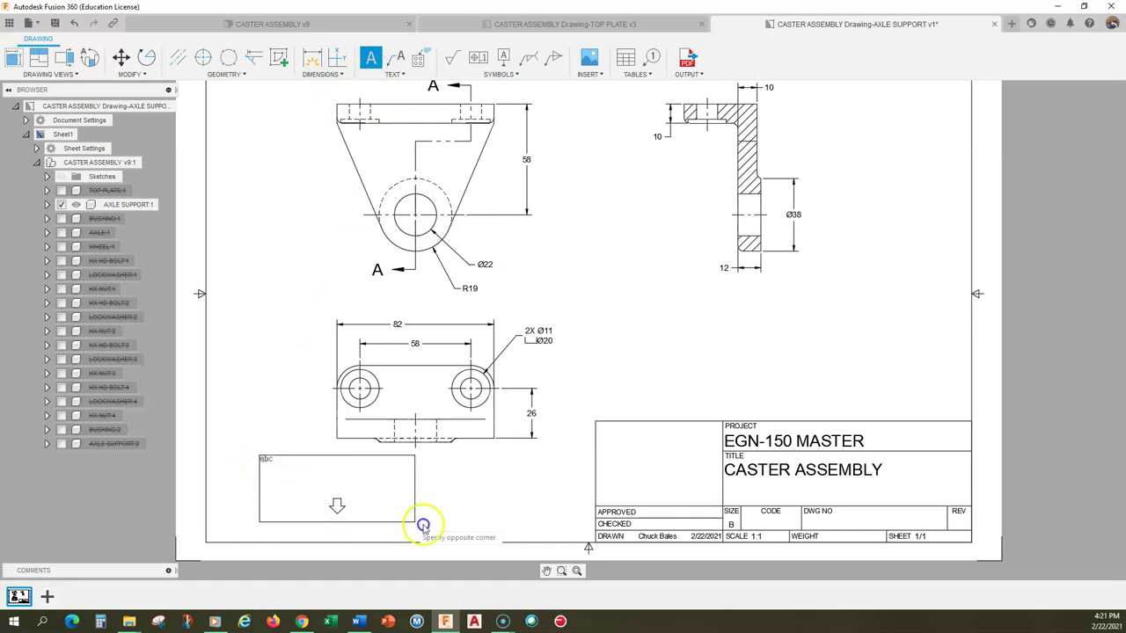
click(485, 530)
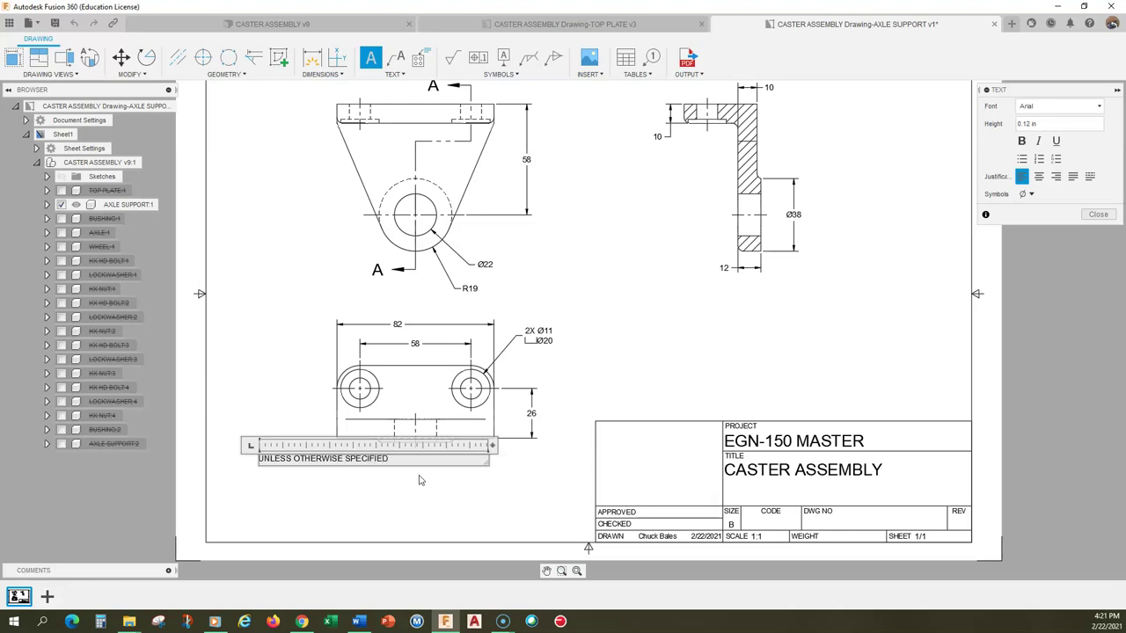
text(:)
key(Return)
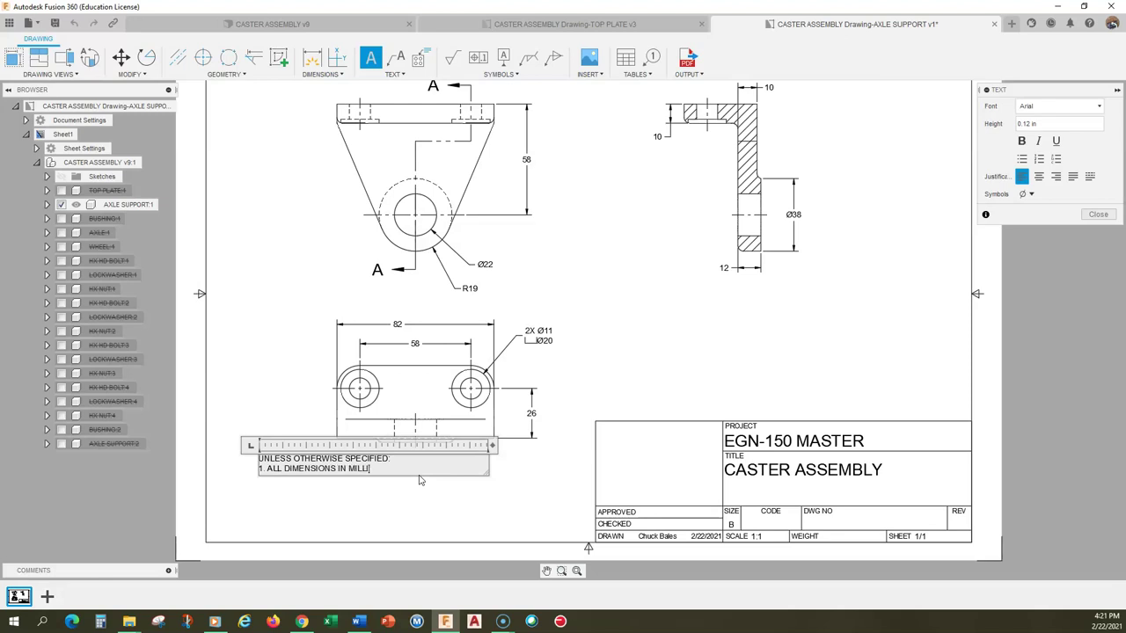
Complete the note with "1. ALL DIMENSIONS IN MILLIMETERS", "2. DIMENSIONS PER ASME Y14.5-2009" and "3. ALL FILLETS AND ROUNDS R2".
key(Return)
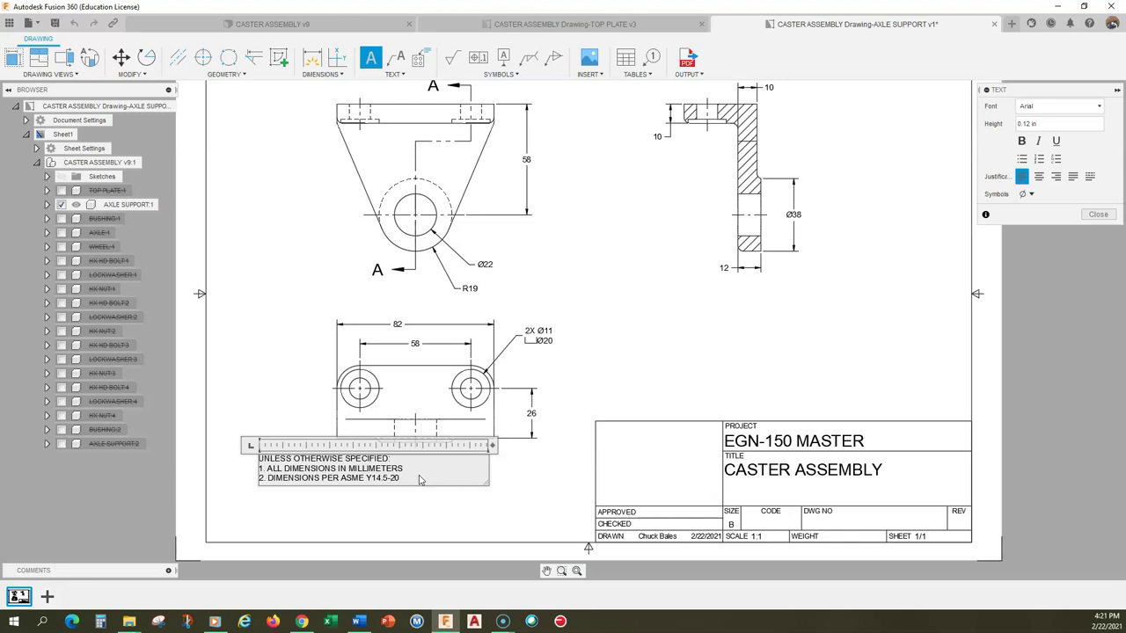
key(Return)
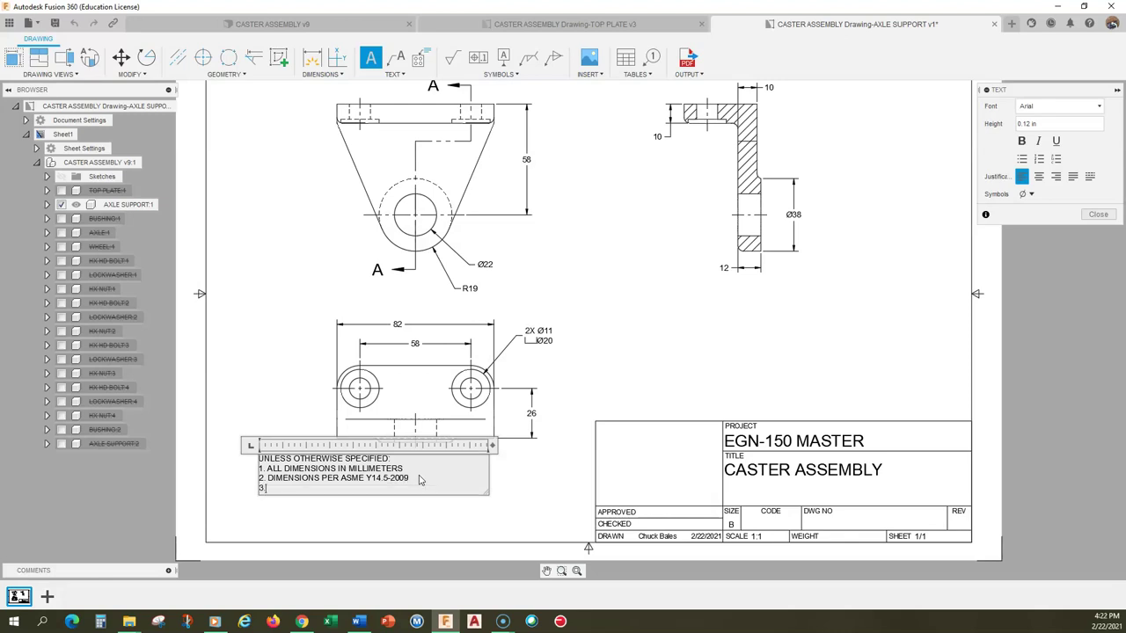
text(3. ALL FILLETS AND ROUNDS R2)
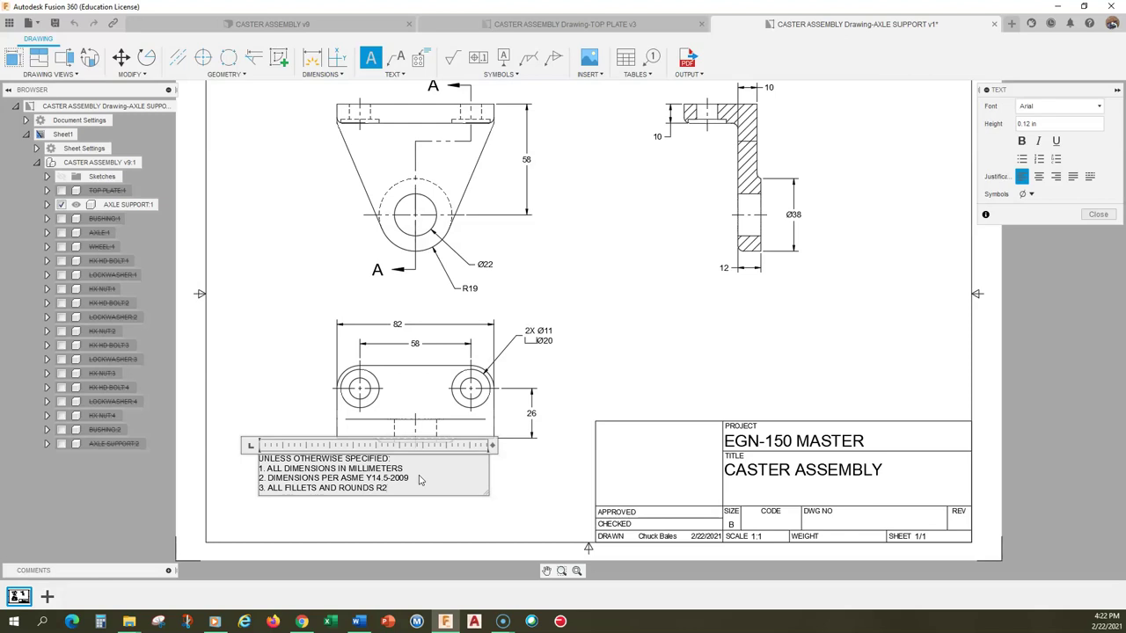
click(1098, 214)
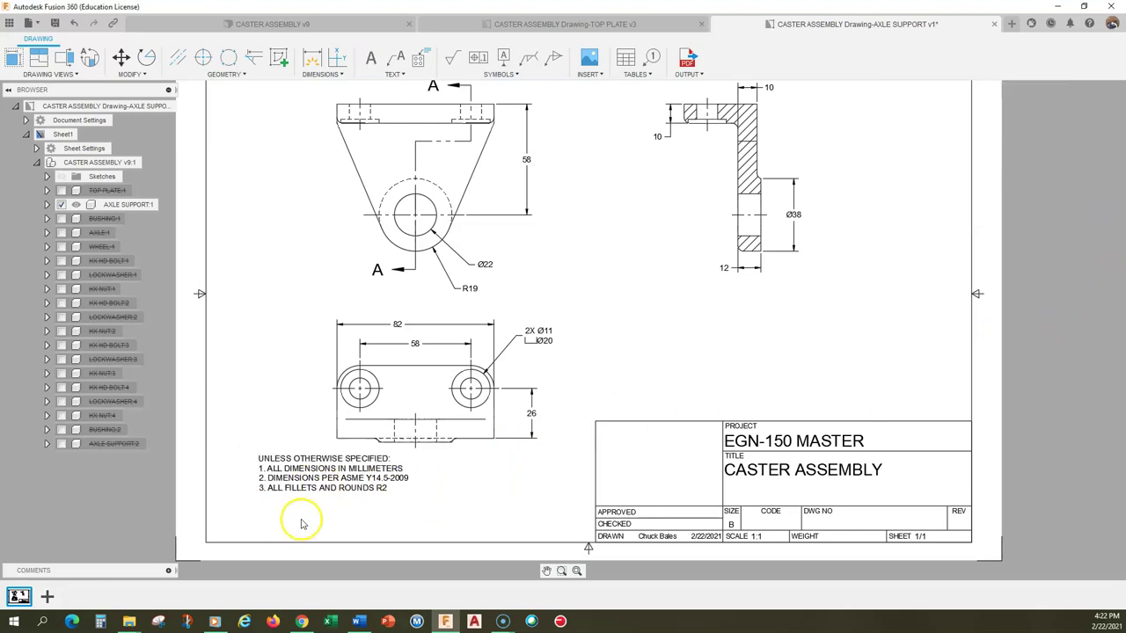
Compare the axle support's hole spacing and location dimensions with the top plate drawing and the caster assembly model to check the mating features.
middle_drag(598, 357, 563, 389)
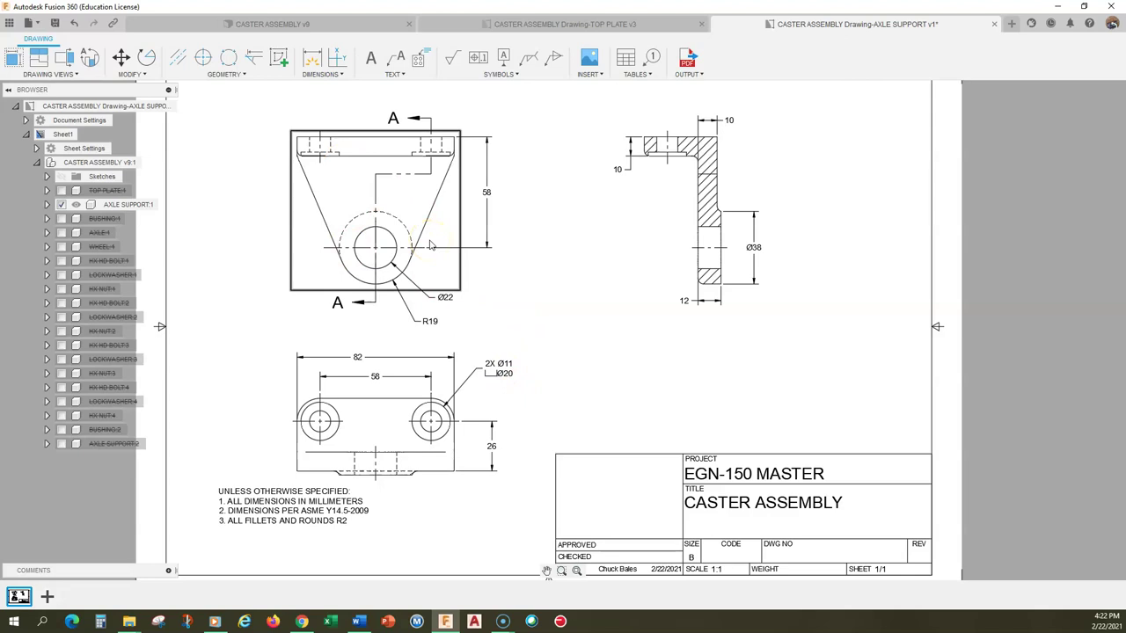
click(267, 24)
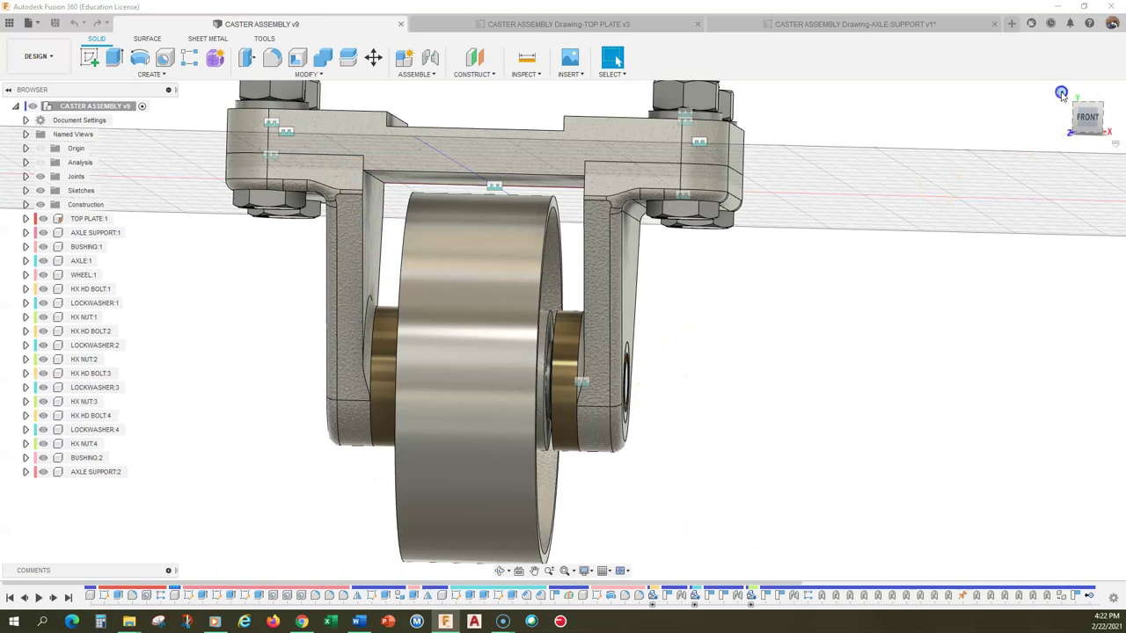
click(1061, 91)
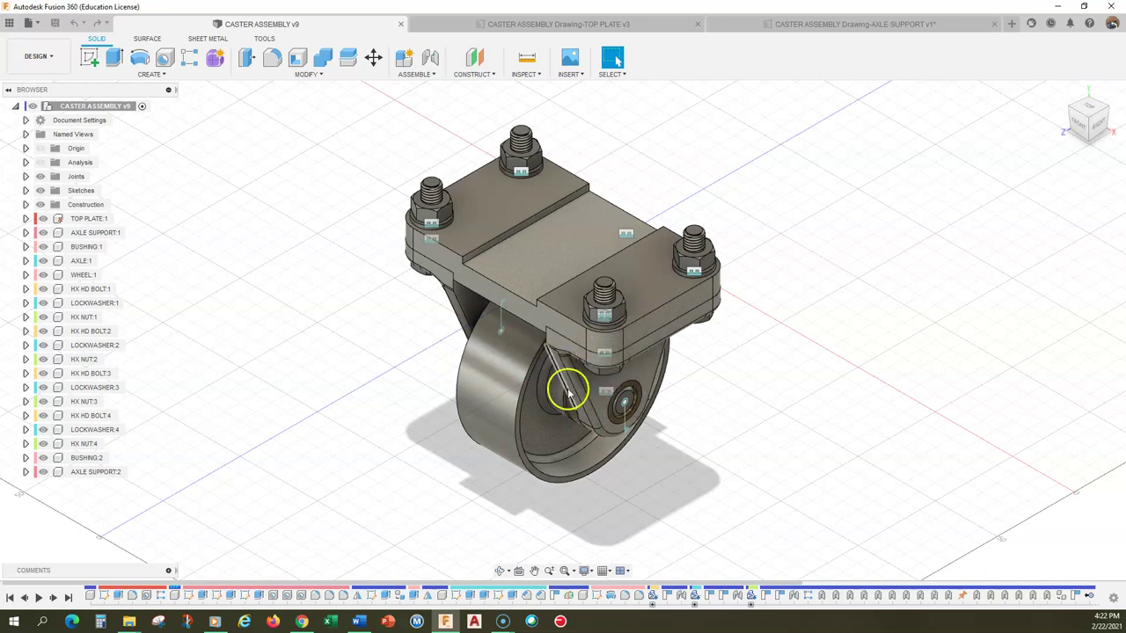
click(786, 23)
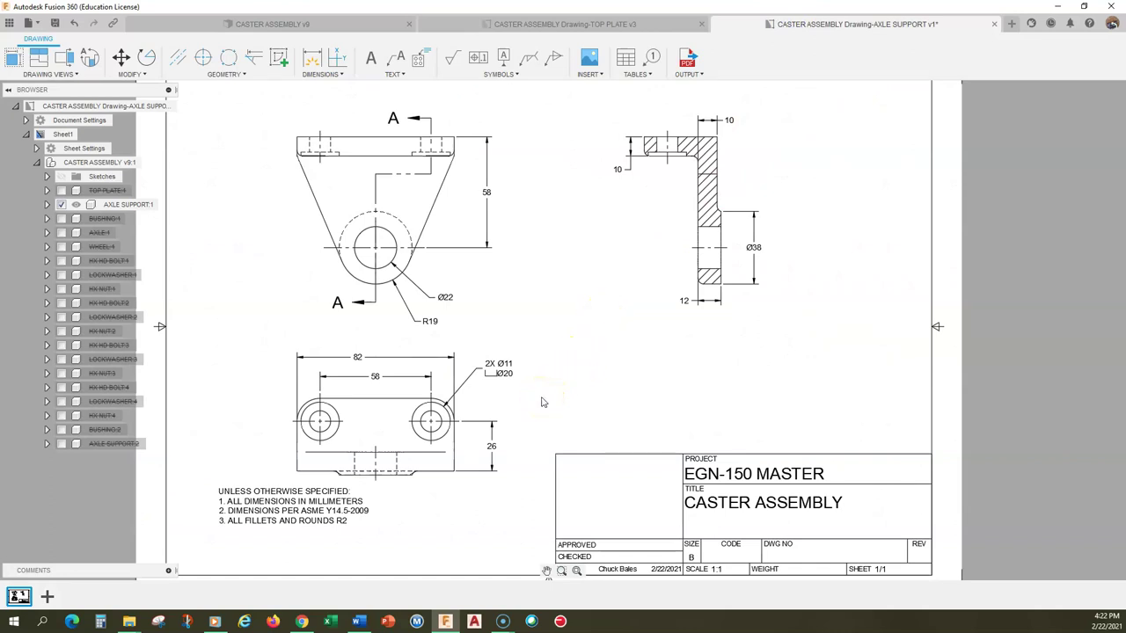
click(375, 377)
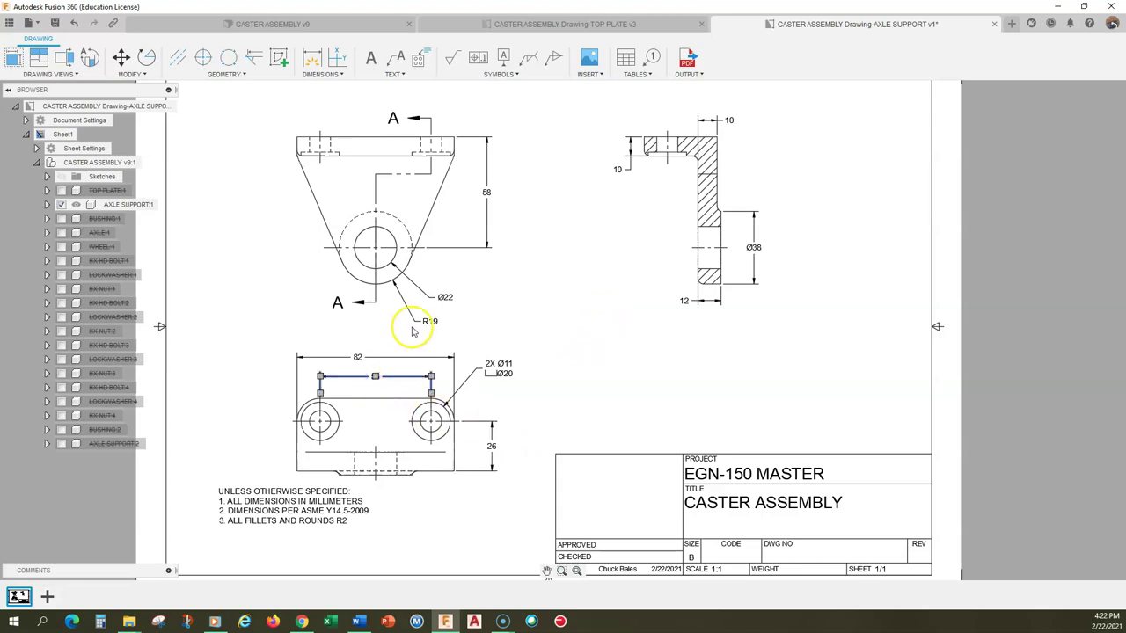
click(518, 25)
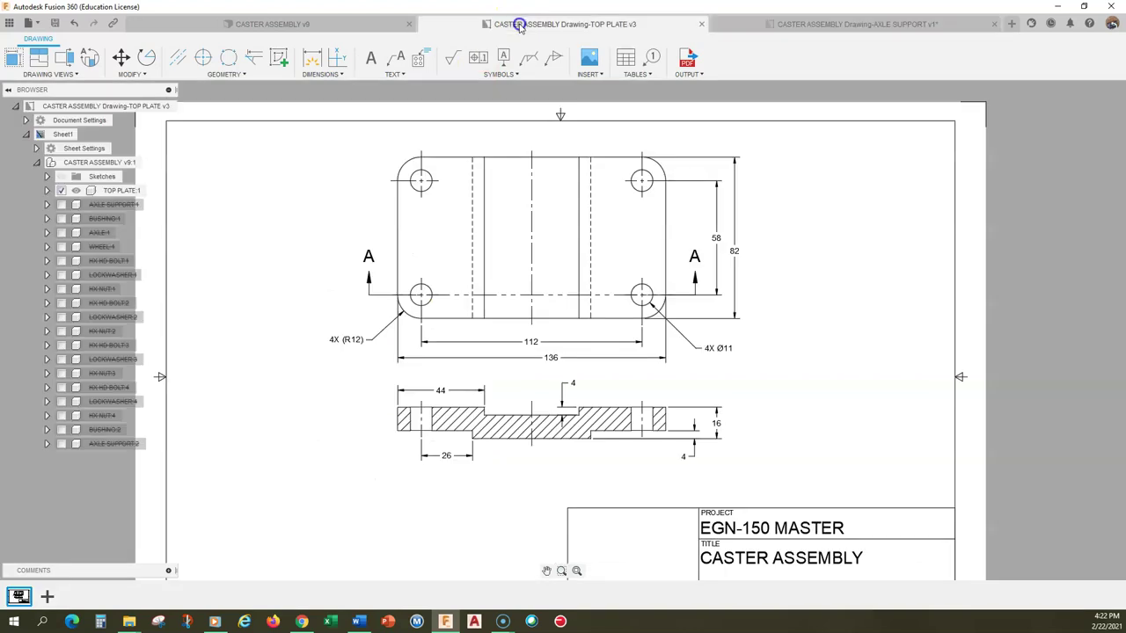
click(717, 239)
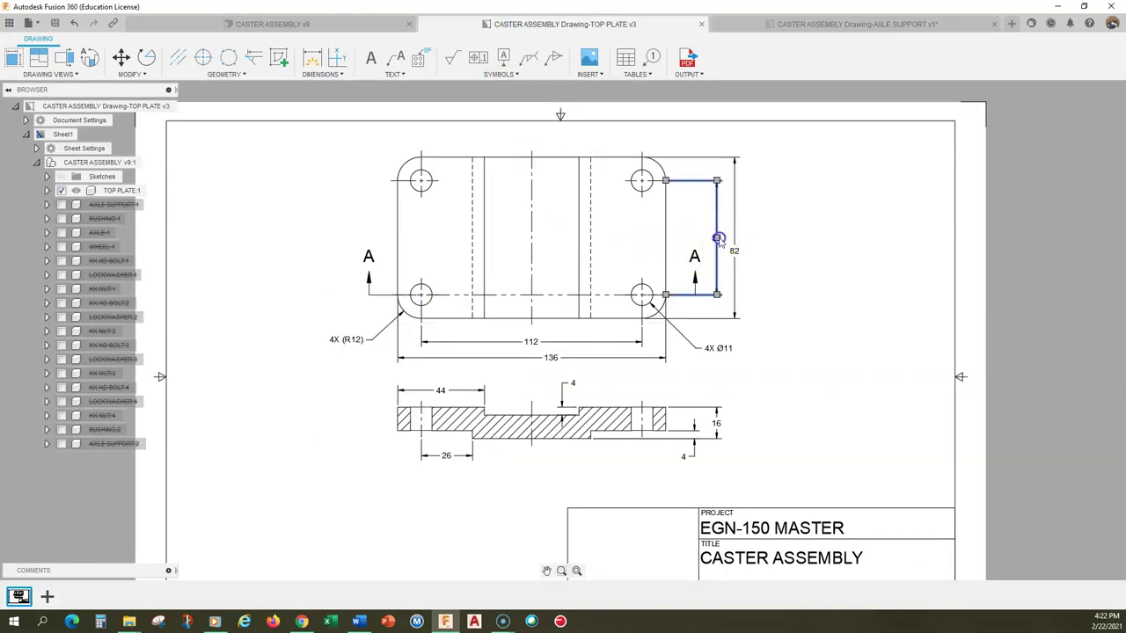
click(442, 460)
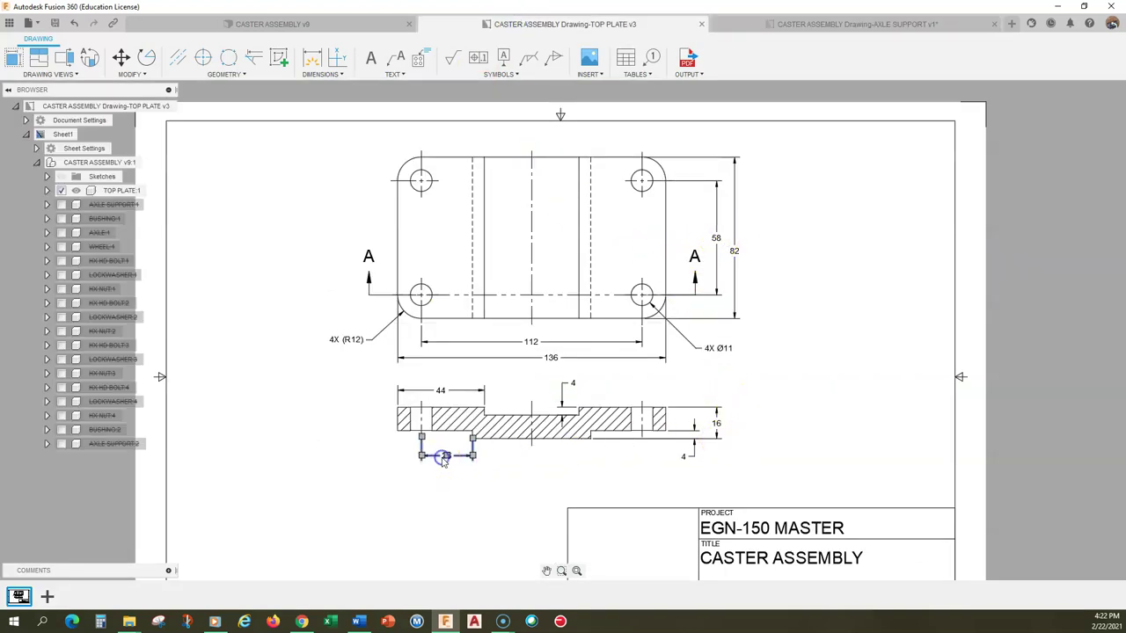
click(818, 25)
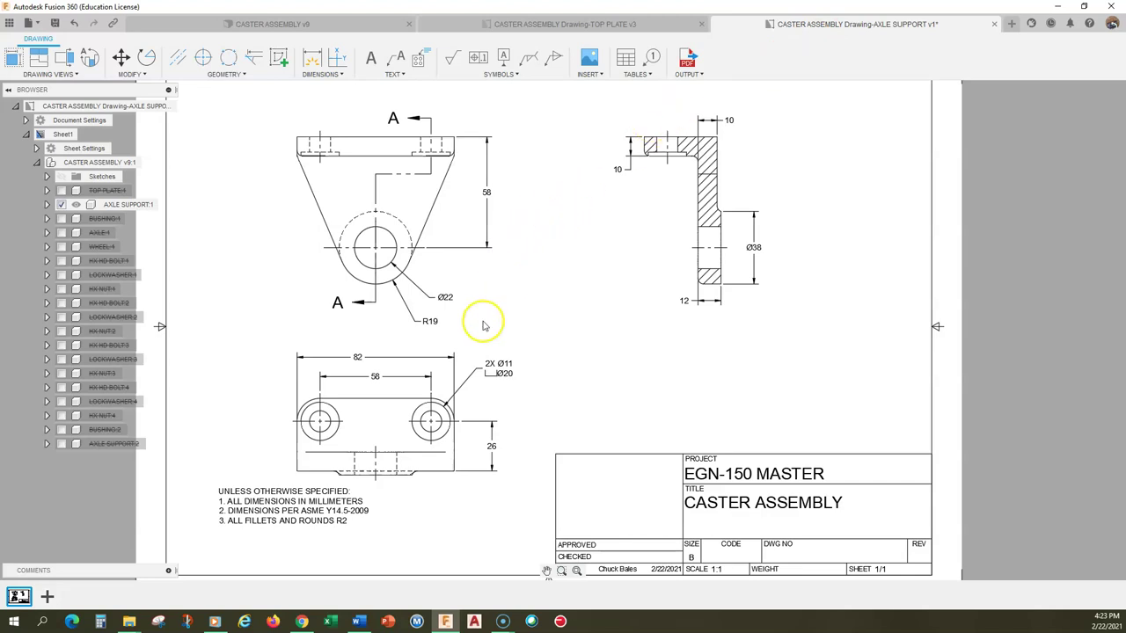
click(488, 191)
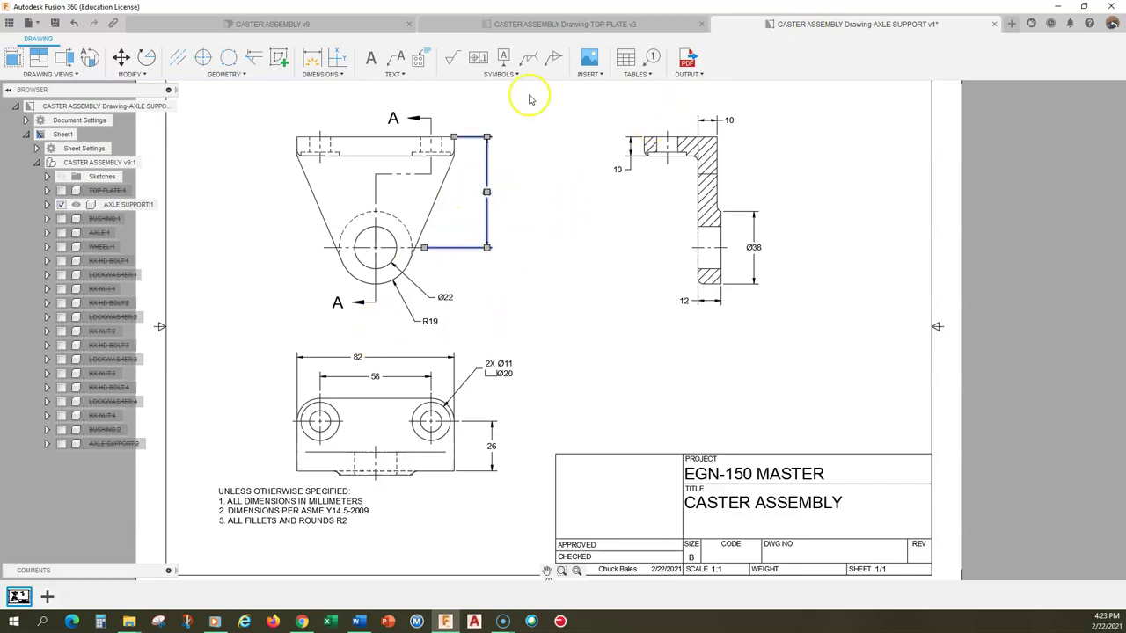
click(387, 23)
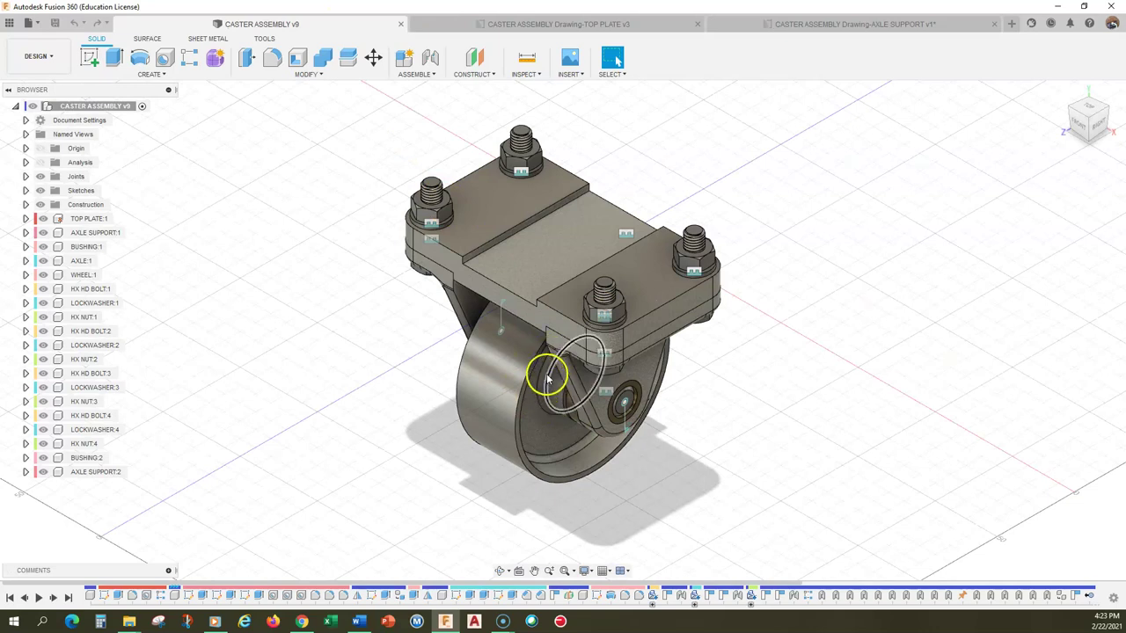
click(782, 28)
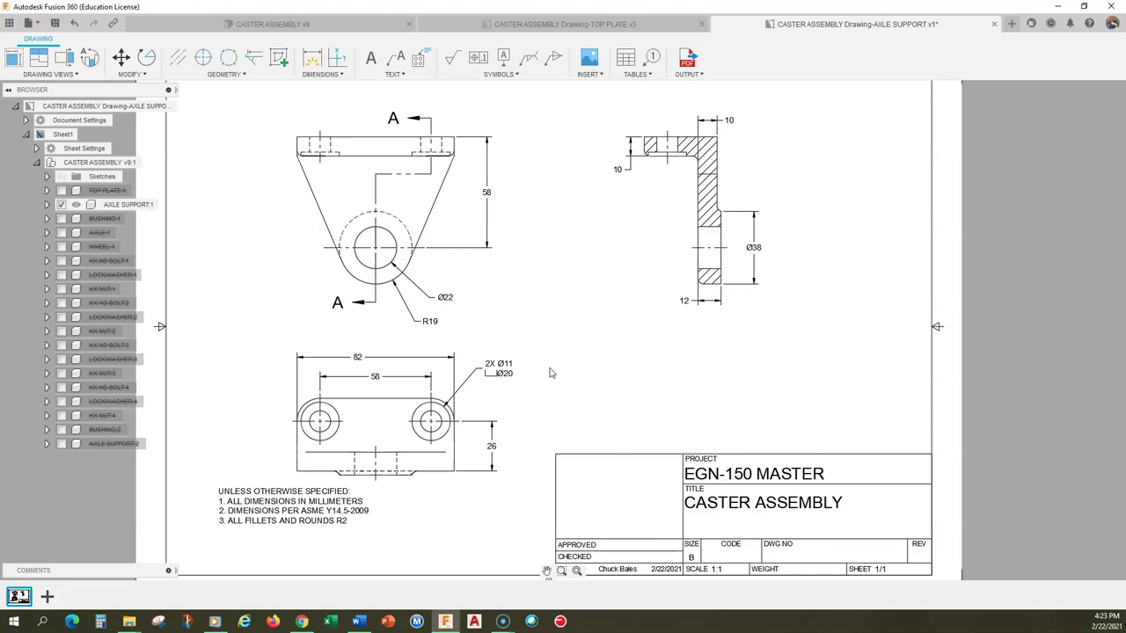
Save the axle support drawing as a new version with the description "User Saved".
click(575, 327)
scroll(575, 326, down, 1)
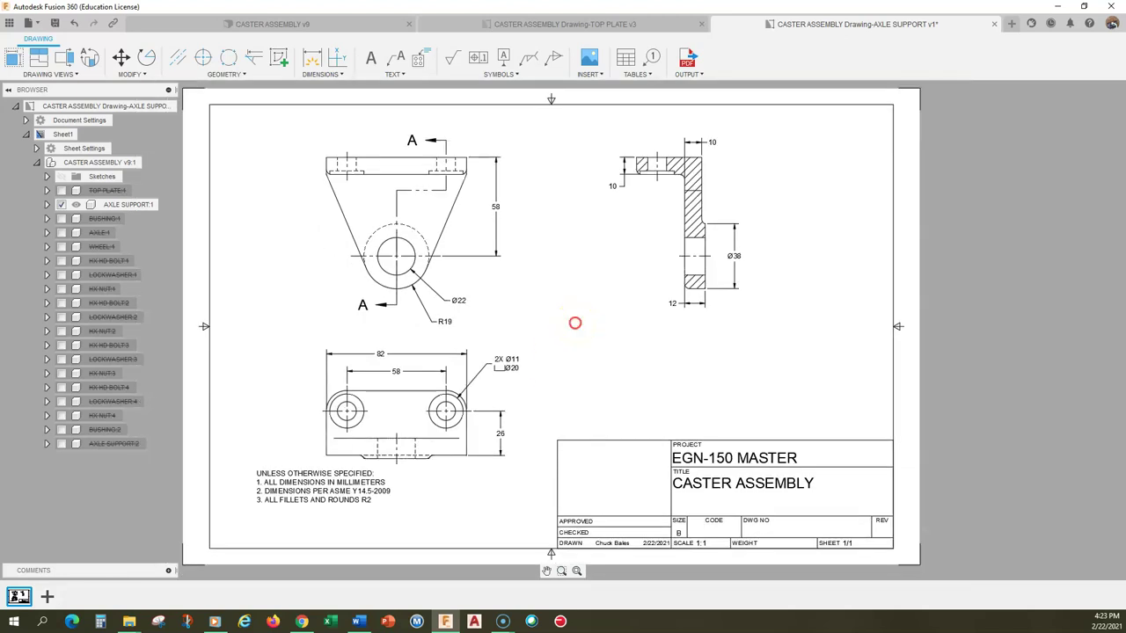
scroll(568, 313, down, 1)
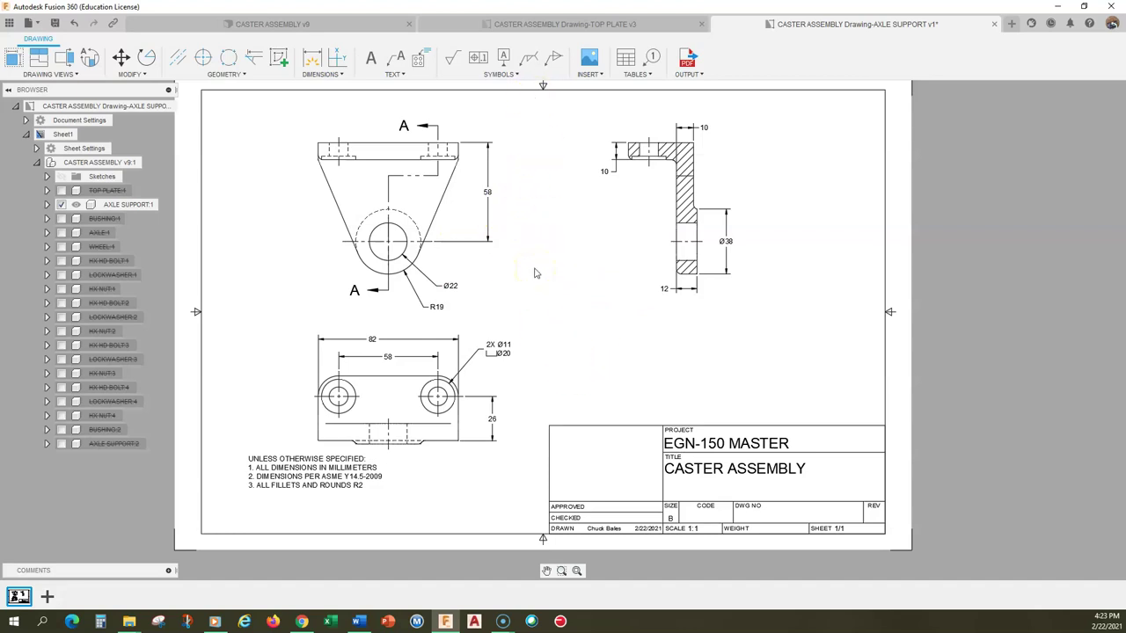
click(55, 22)
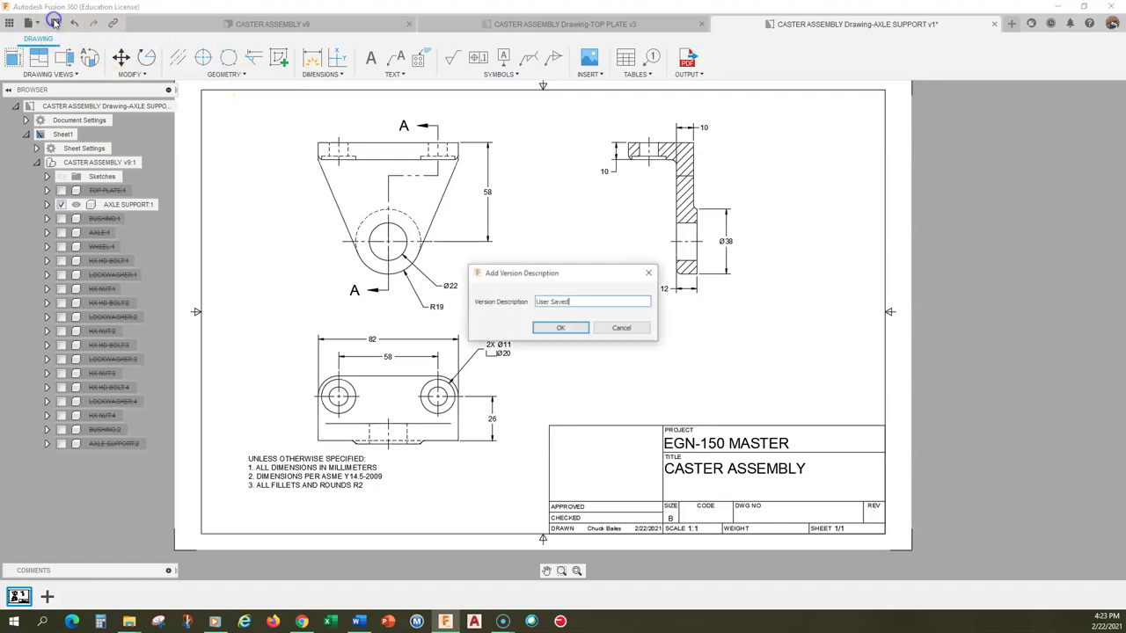
click(557, 327)
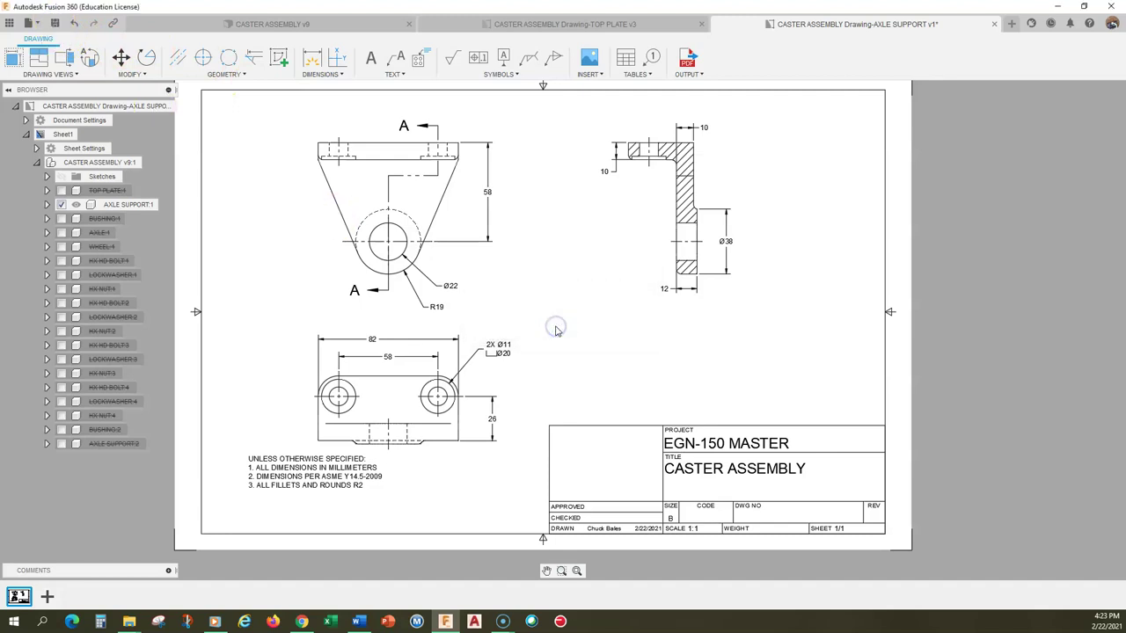